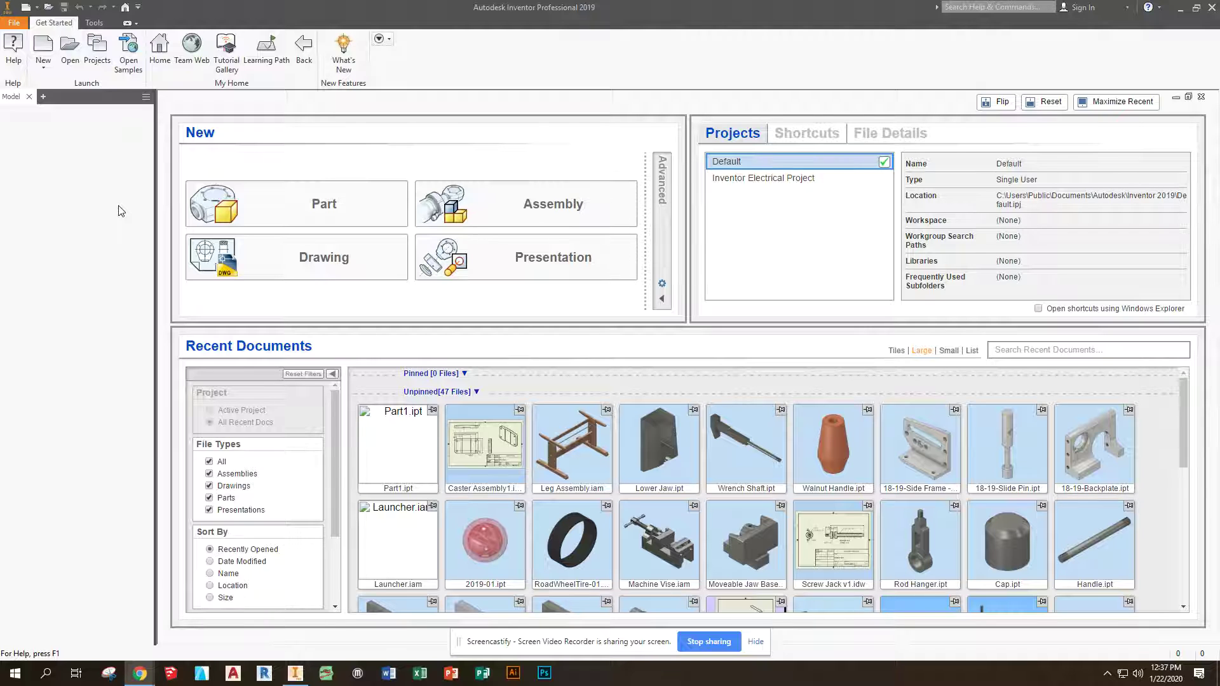
- Create a new part and start a 2D sketch on the front (XY) origin plane
left_click(289, 206)
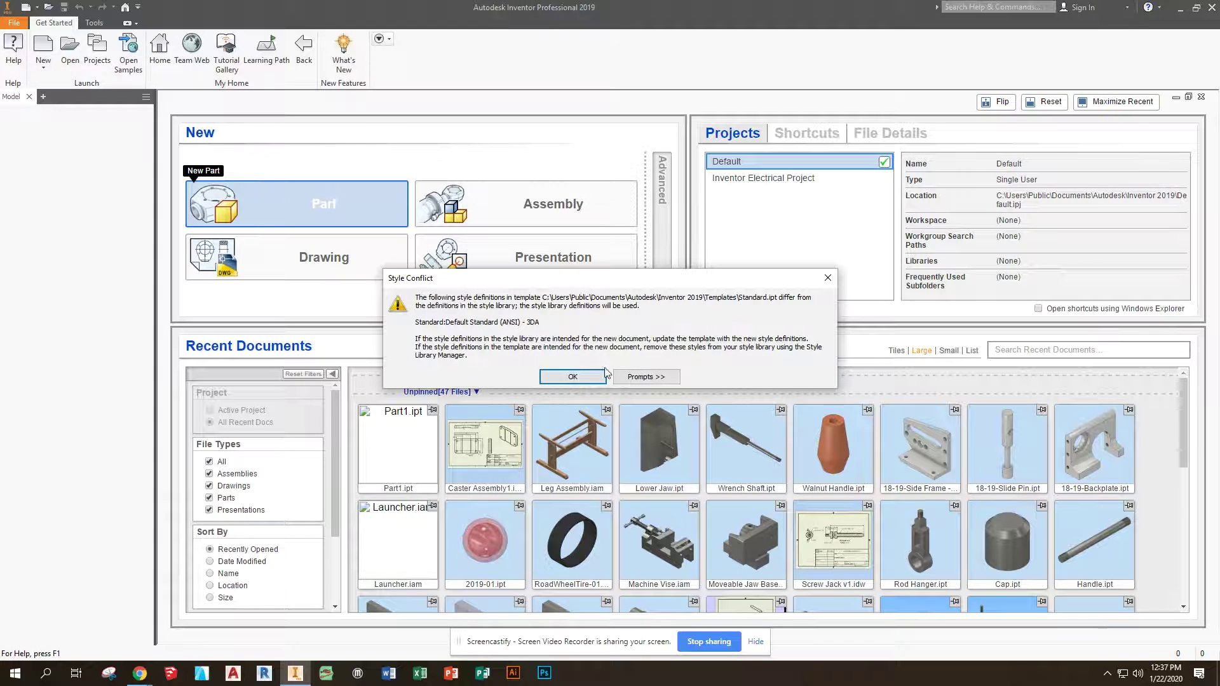
left_click(576, 380)
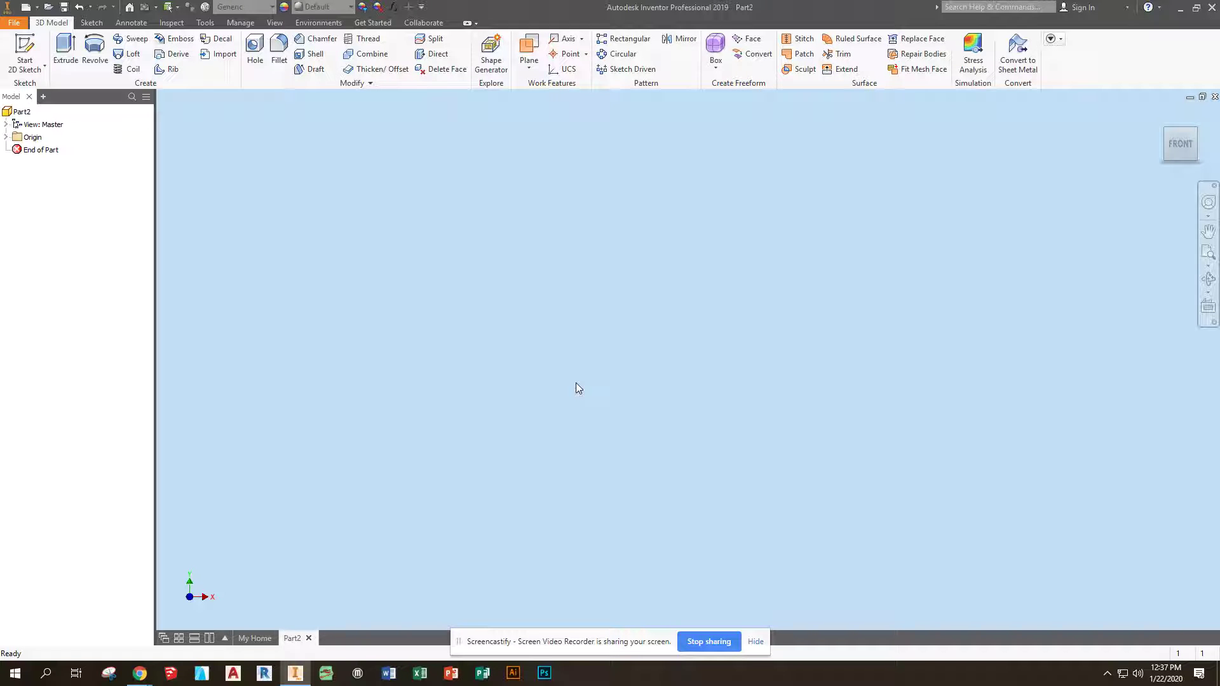
left_click(24, 56)
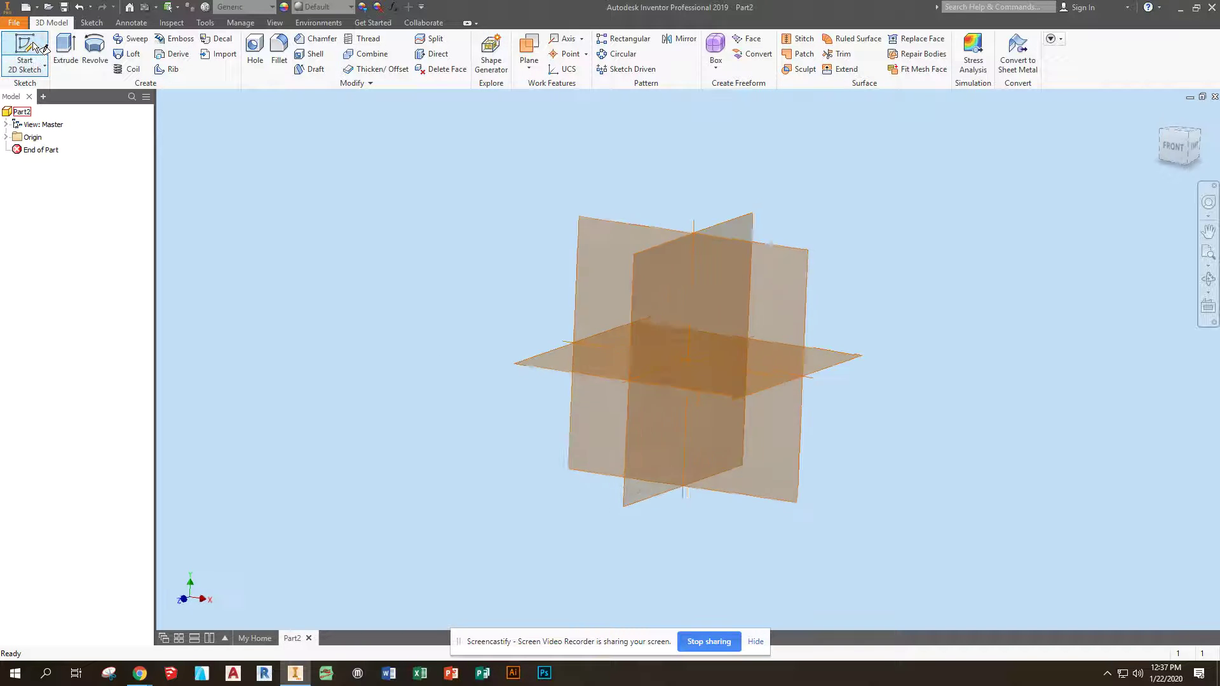
left_click(639, 215)
mouse_move(656, 237)
middle_mouse_down()
mouse_move(333, 343)
mouse_move(309, 381)
mouse_move(362, 341)
mouse_move(208, 437)
middle_mouse_up()
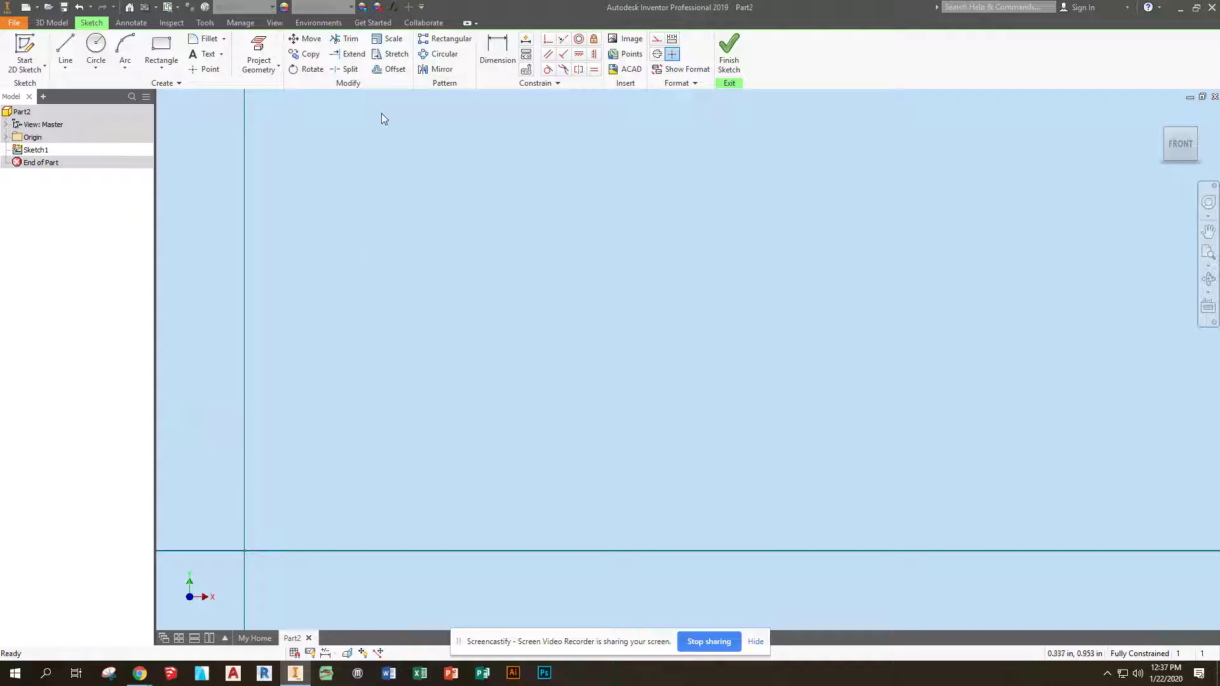
- Draw a 4 in horizontal base line rightward from the origin, followed by a 2 in vertical line upward from its end
left_click(62, 49)
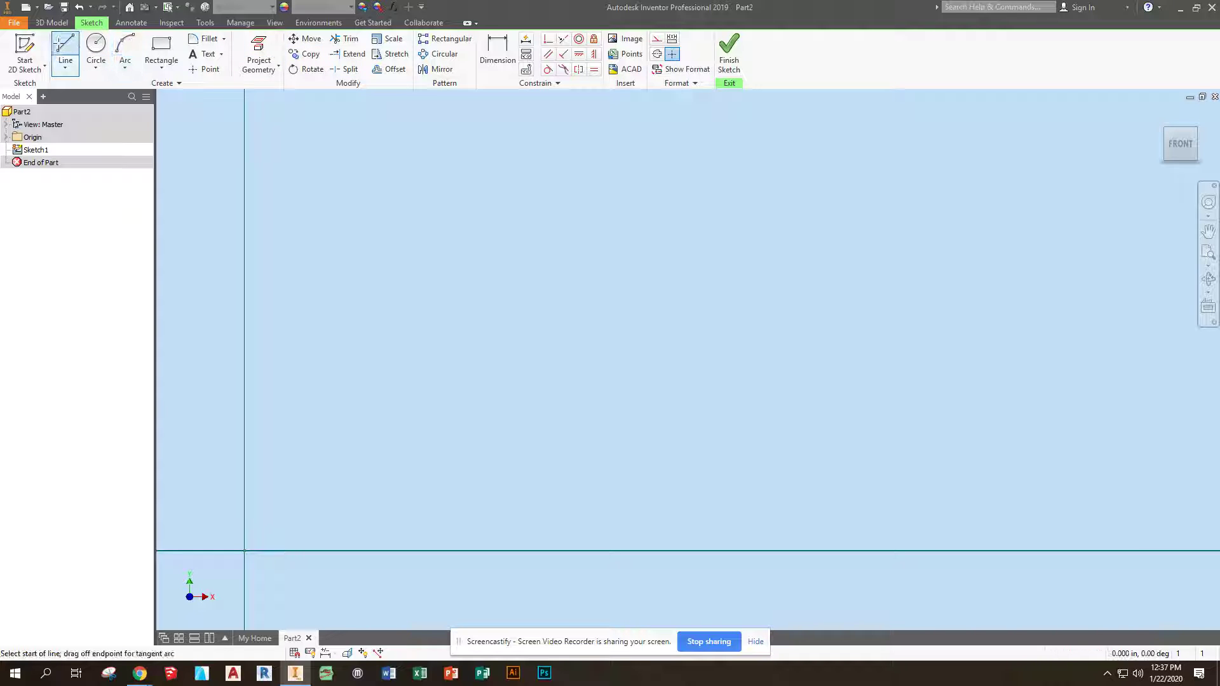
left_click(244, 549)
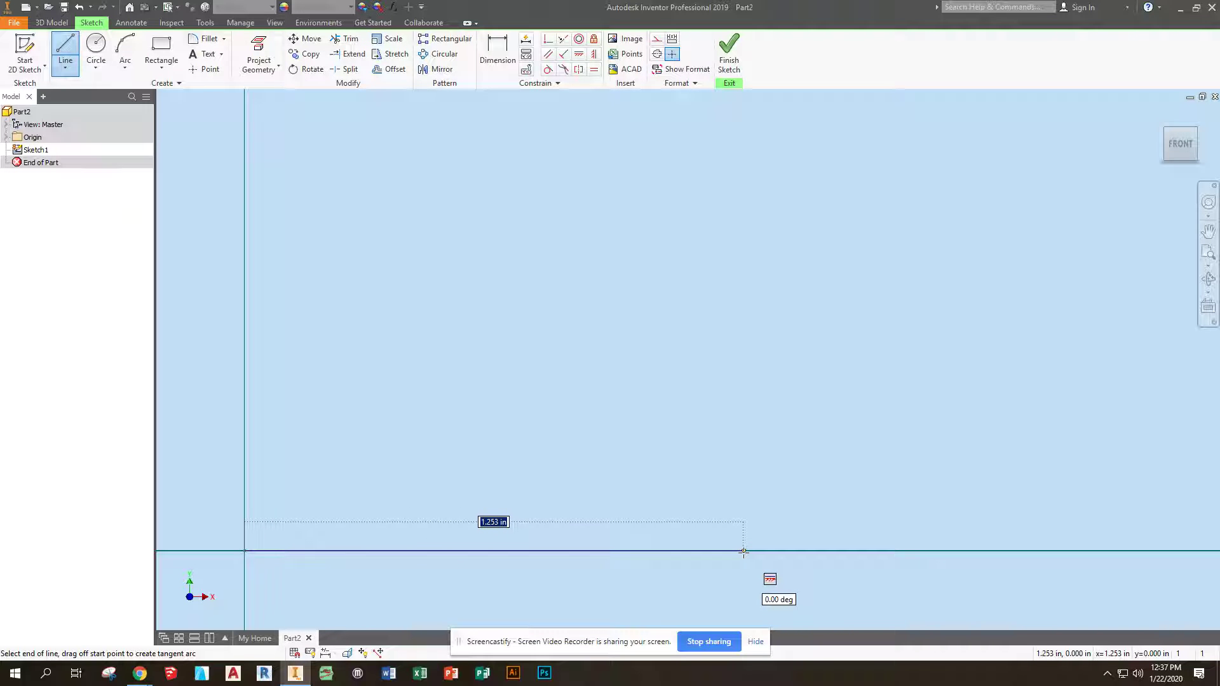
type("4")
key("Return")
scroll(743, 552, "down", 5)
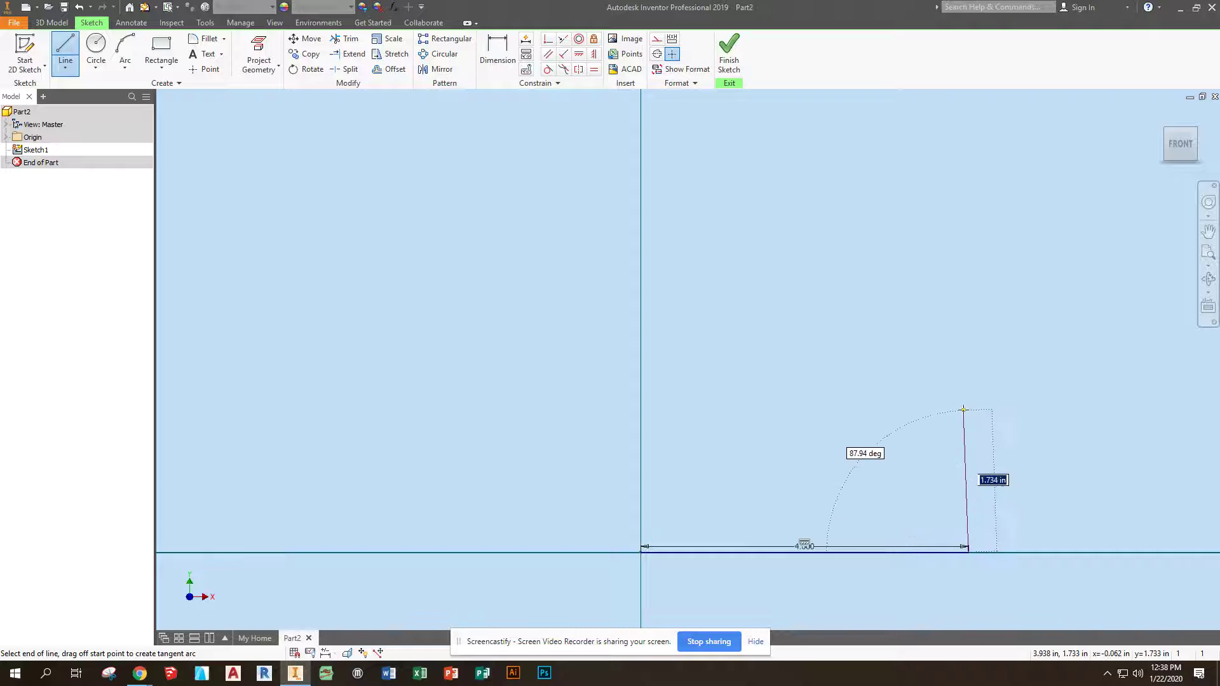
type("2")
key("Return")
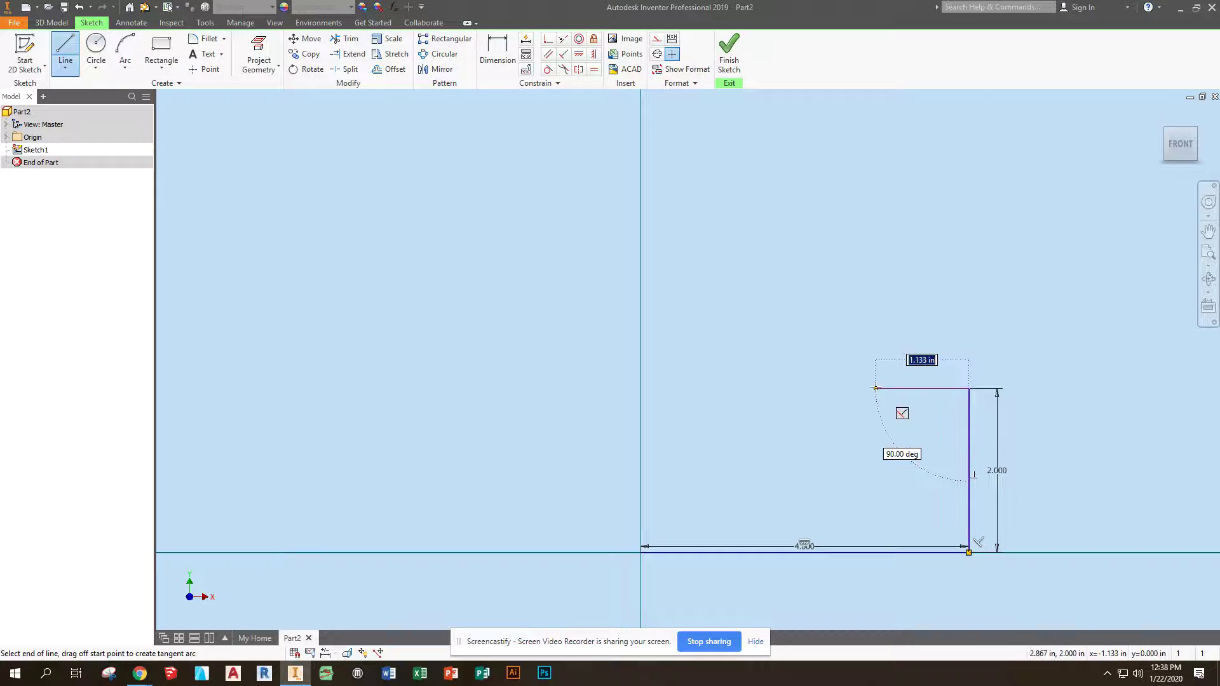
- Continue the profile with a 0.75 in line leftward and a 1 in line downward to form the right upright
type(".75")
key("Return")
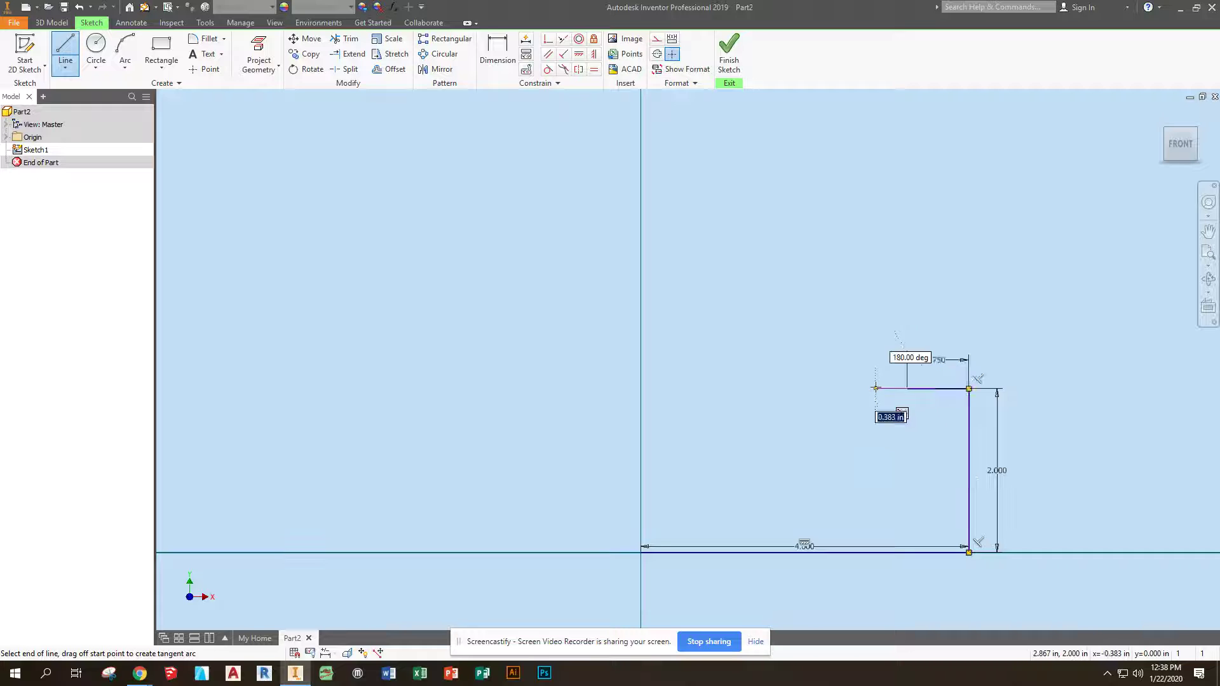
type("1")
key("Return")
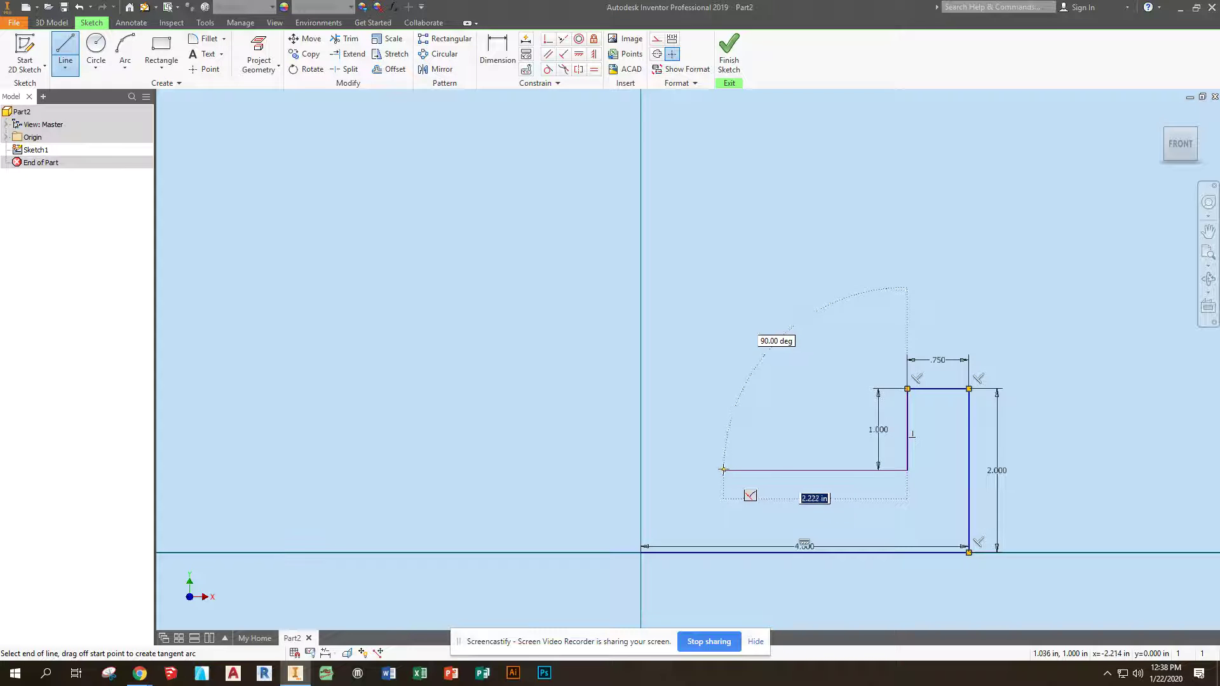
- Complete the U-shaped profile with the slot floor and a left upright level with the right one, closing it at the origin
left_click(716, 470)
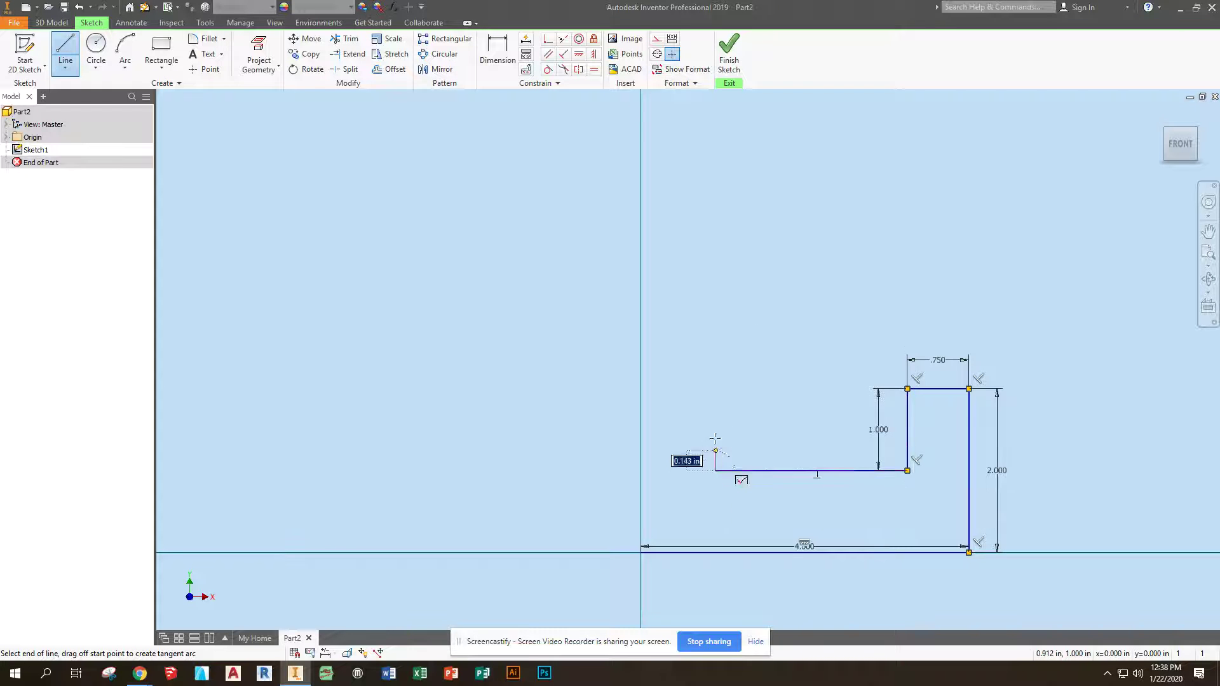
left_click(716, 387)
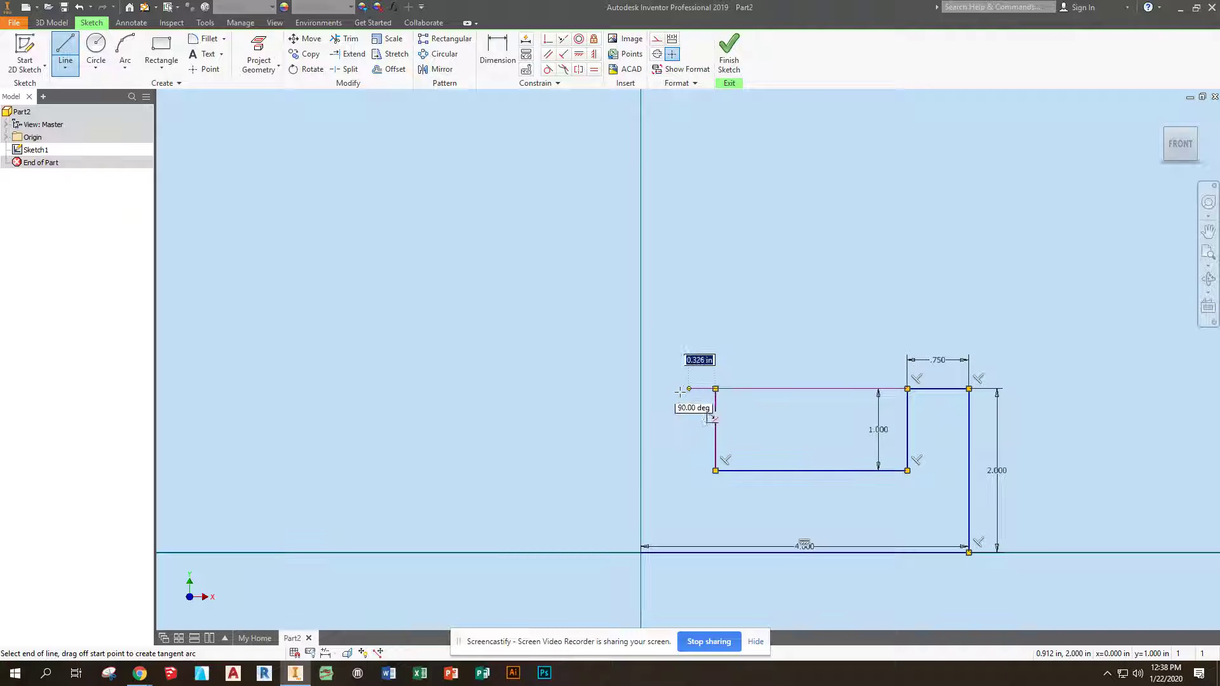
left_click(640, 388)
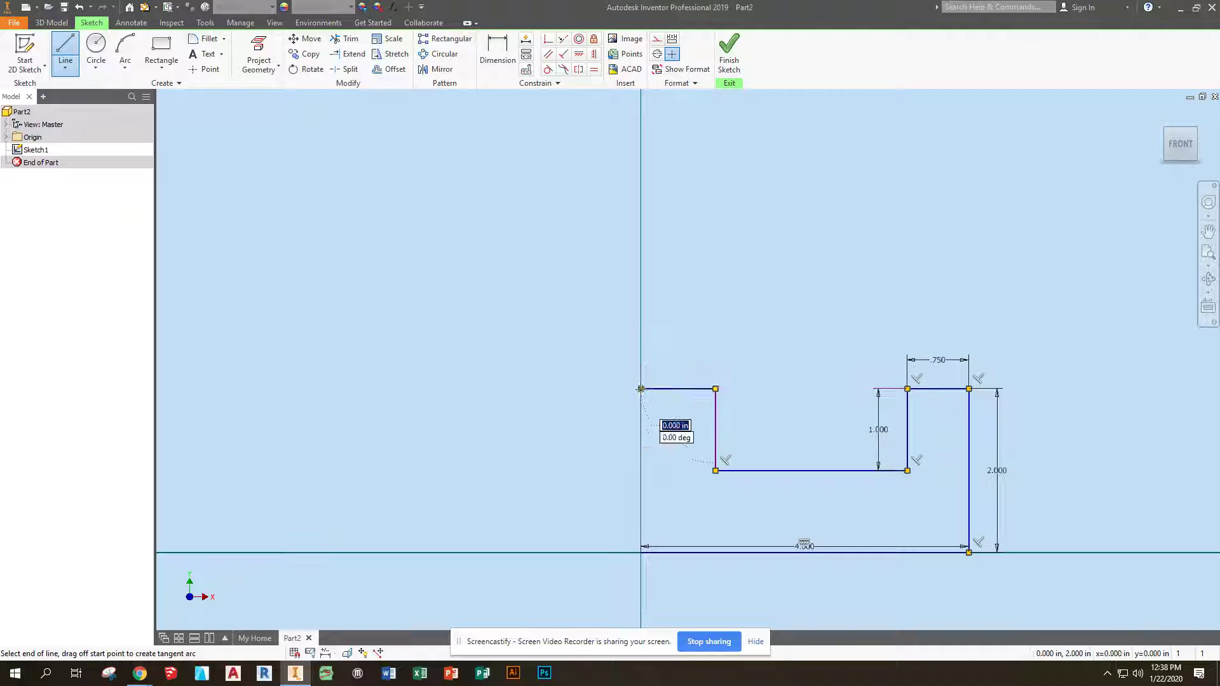
left_click(641, 552)
right_click(769, 350)
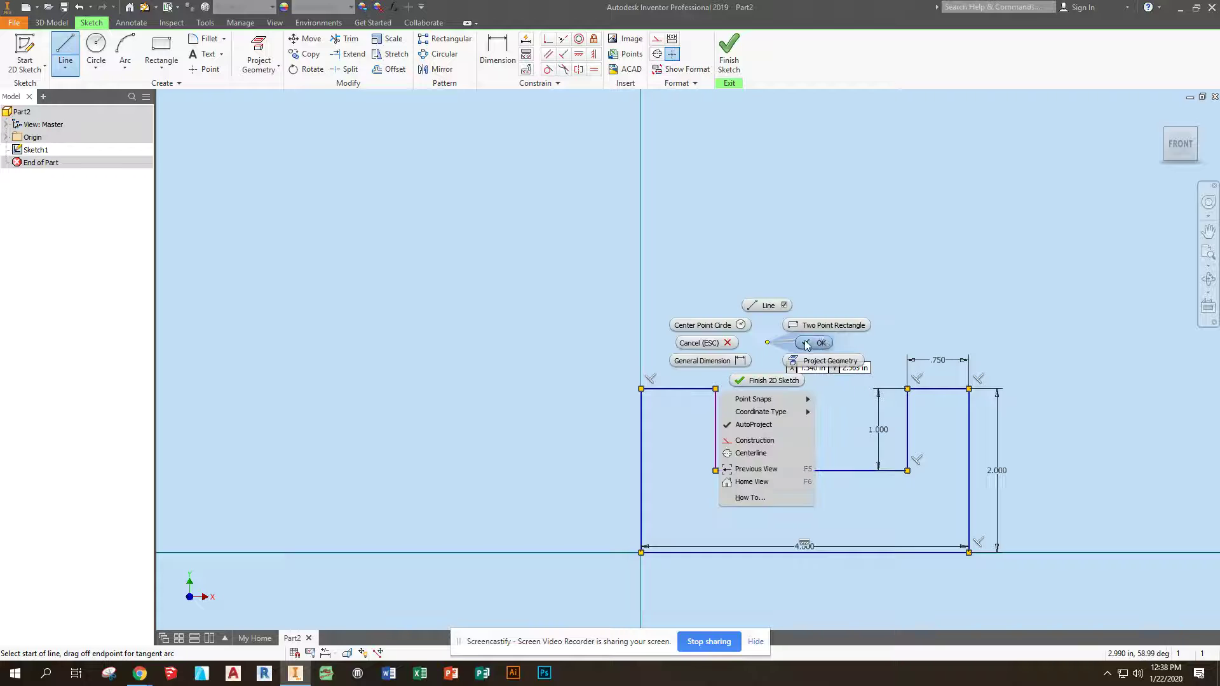
left_click(824, 343)
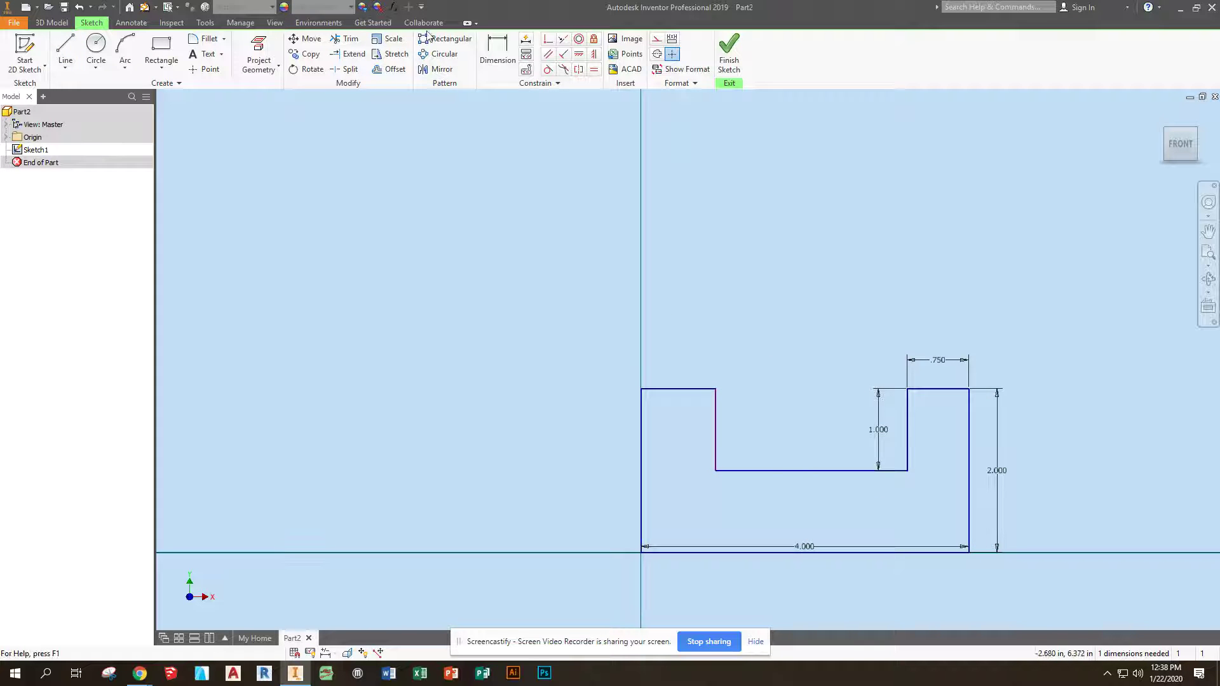
- Dimension the top edge of the left upright to 0.75 in
left_click(485, 45)
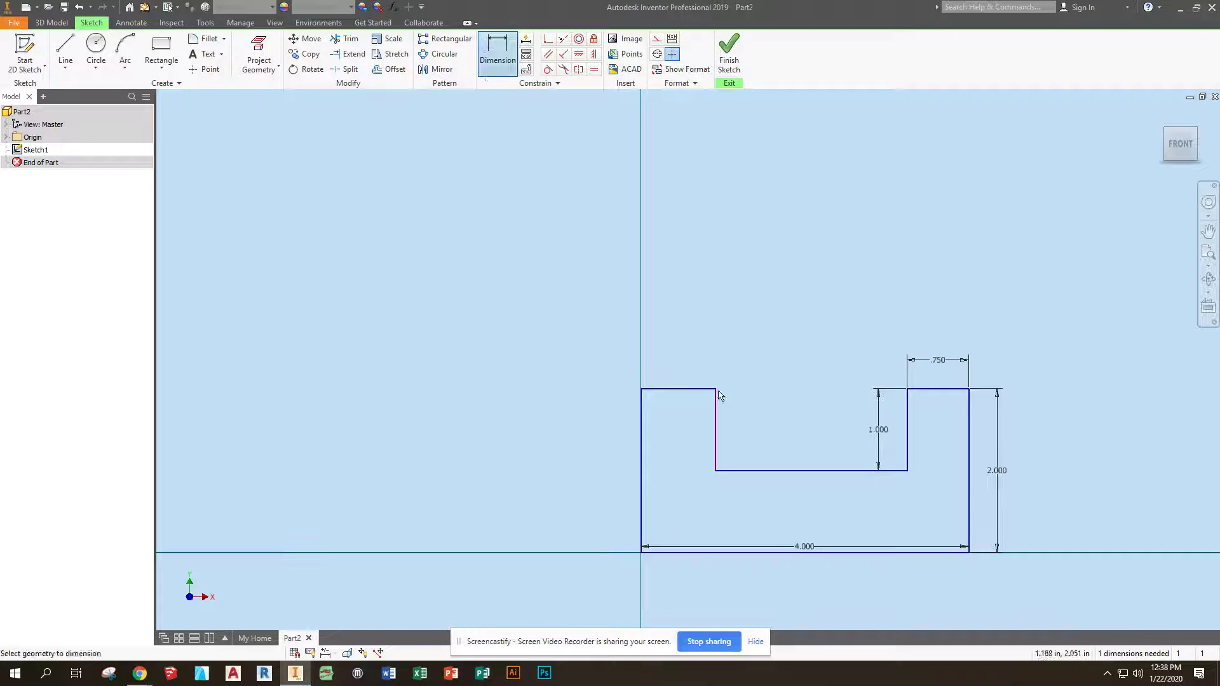
left_click(685, 391)
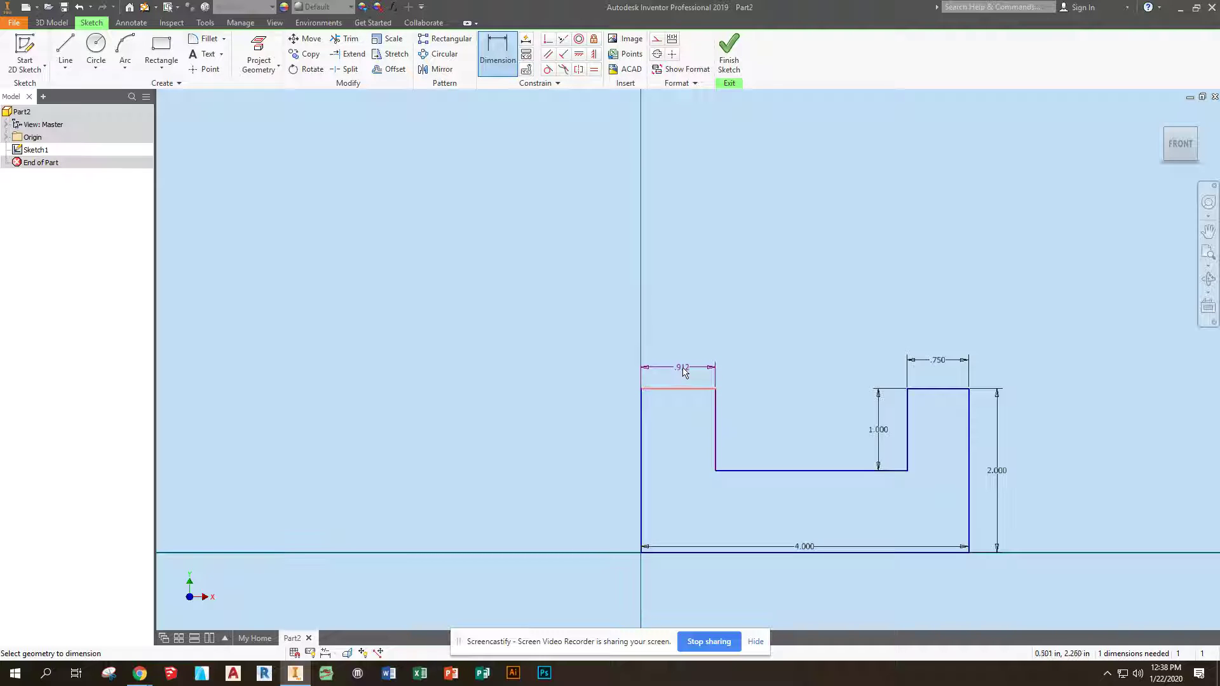
left_click(683, 372)
type(".75")
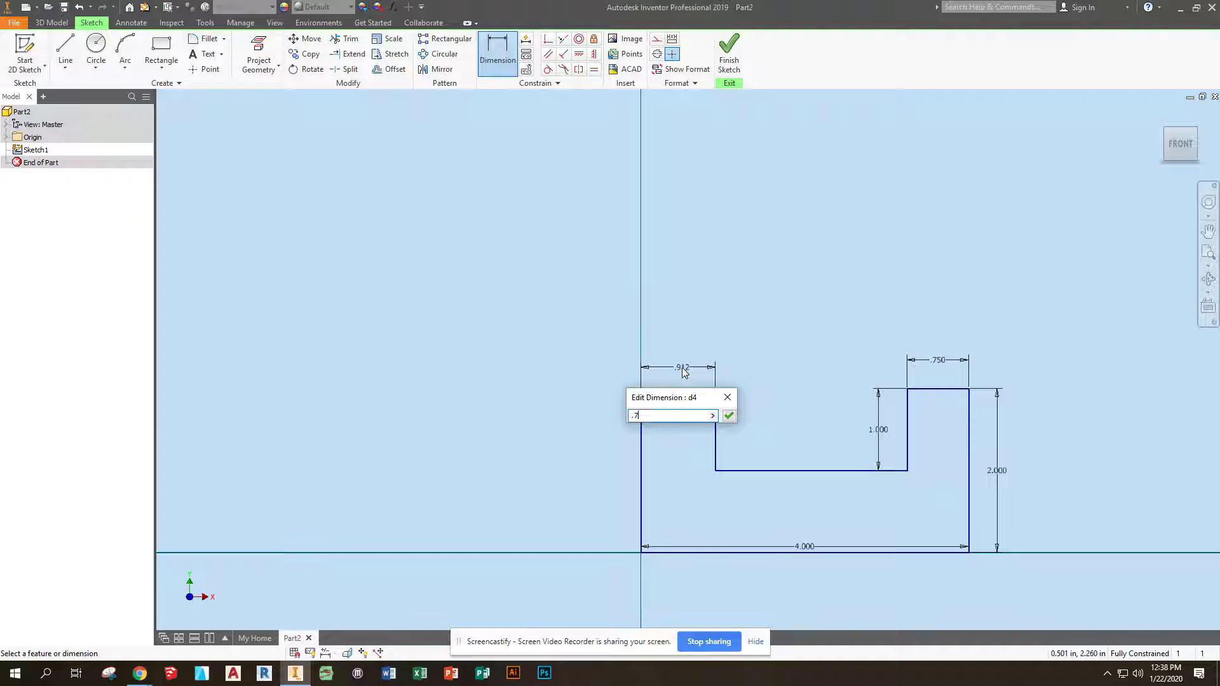
key("Return")
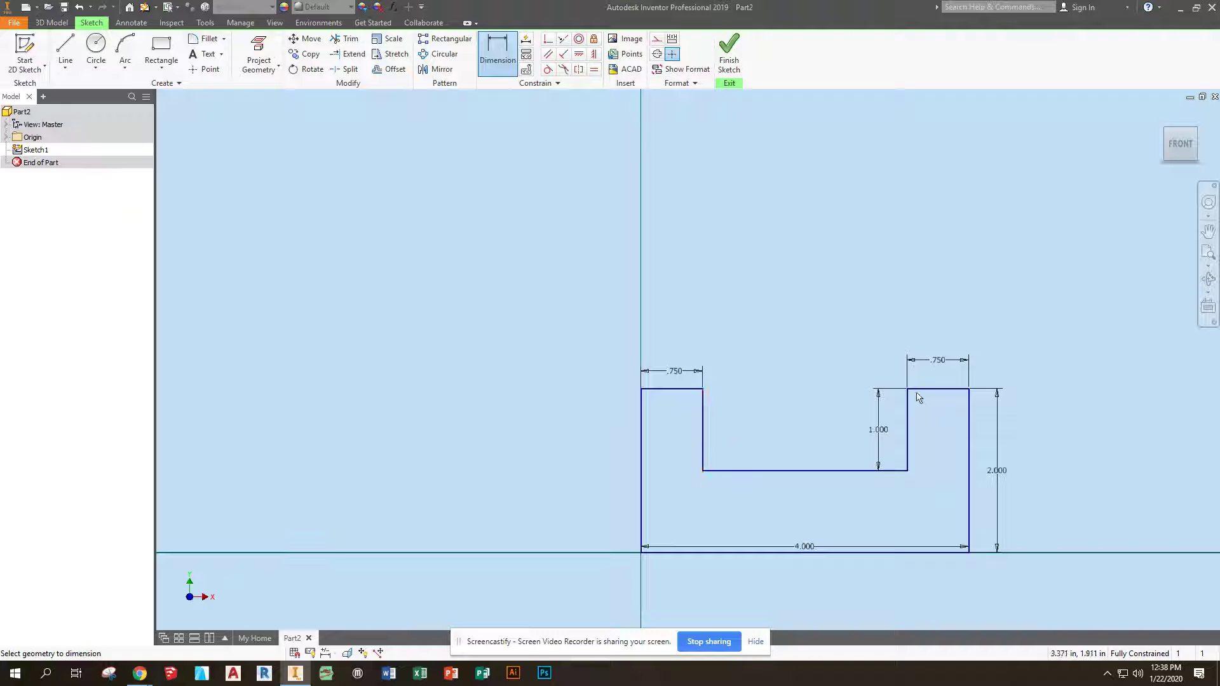
- Add a driven height dimension to the slot's left wall and finish the sketch
left_click(703, 426)
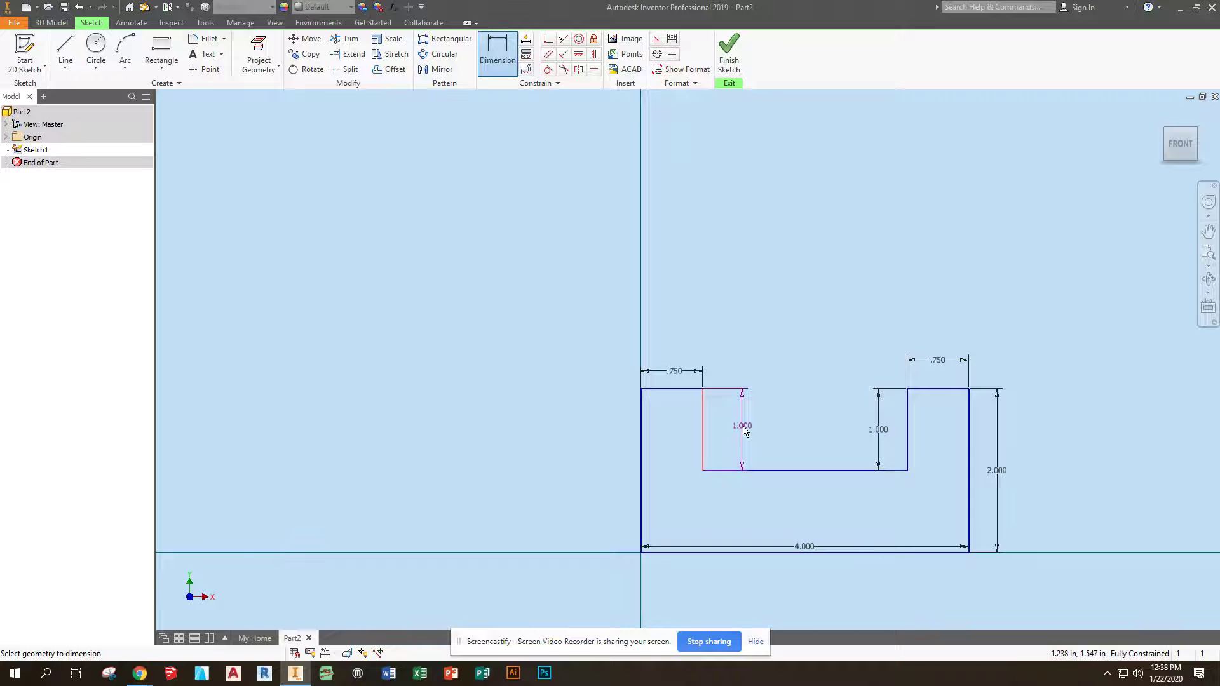
left_click(745, 427)
left_click(275, 116)
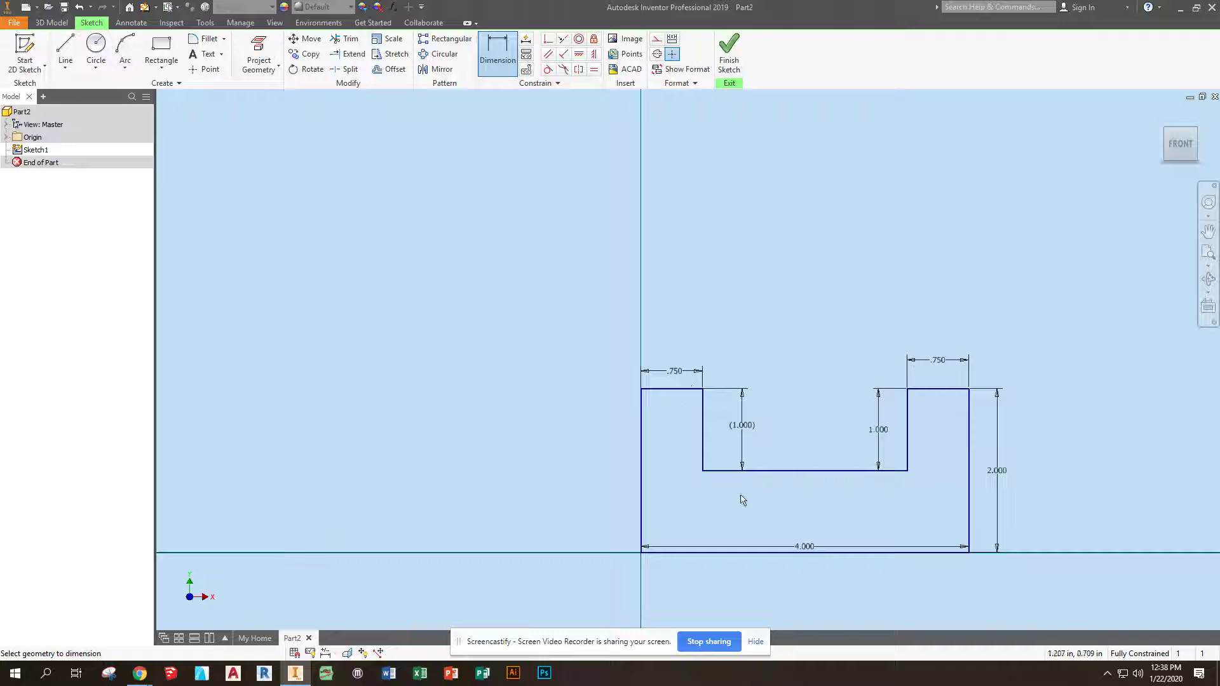
left_click(729, 54)
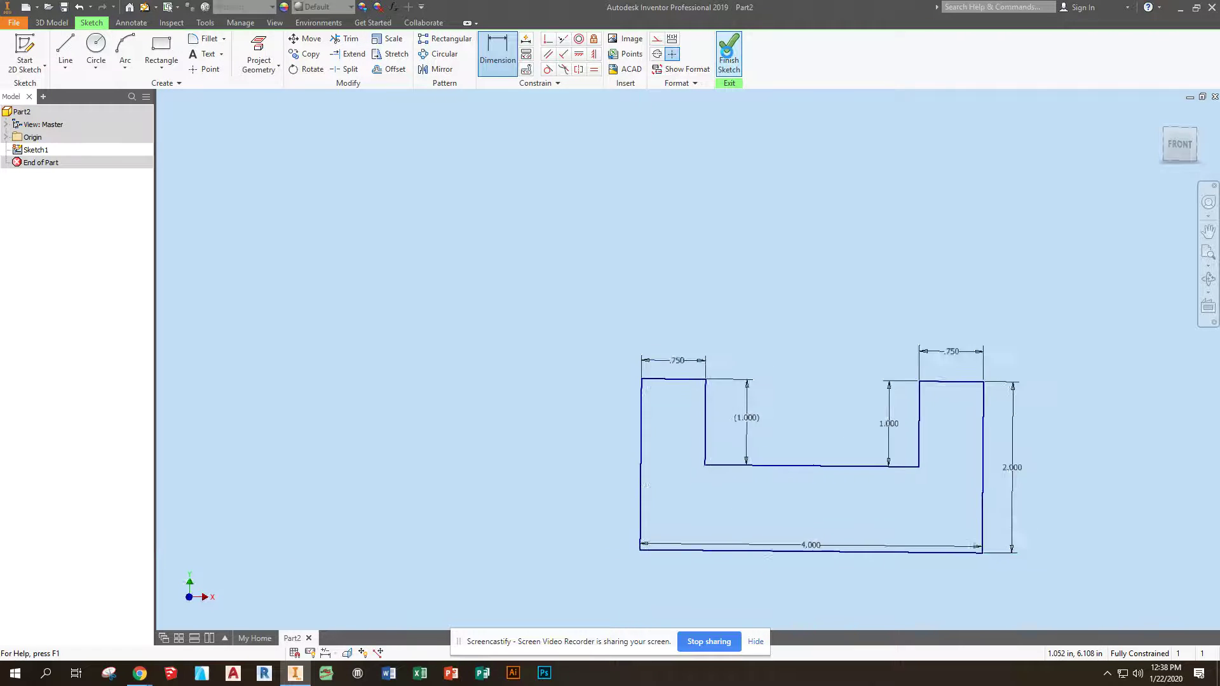
- Extrude the U-shaped profile by a distance of 2 in
left_click(1206, 255)
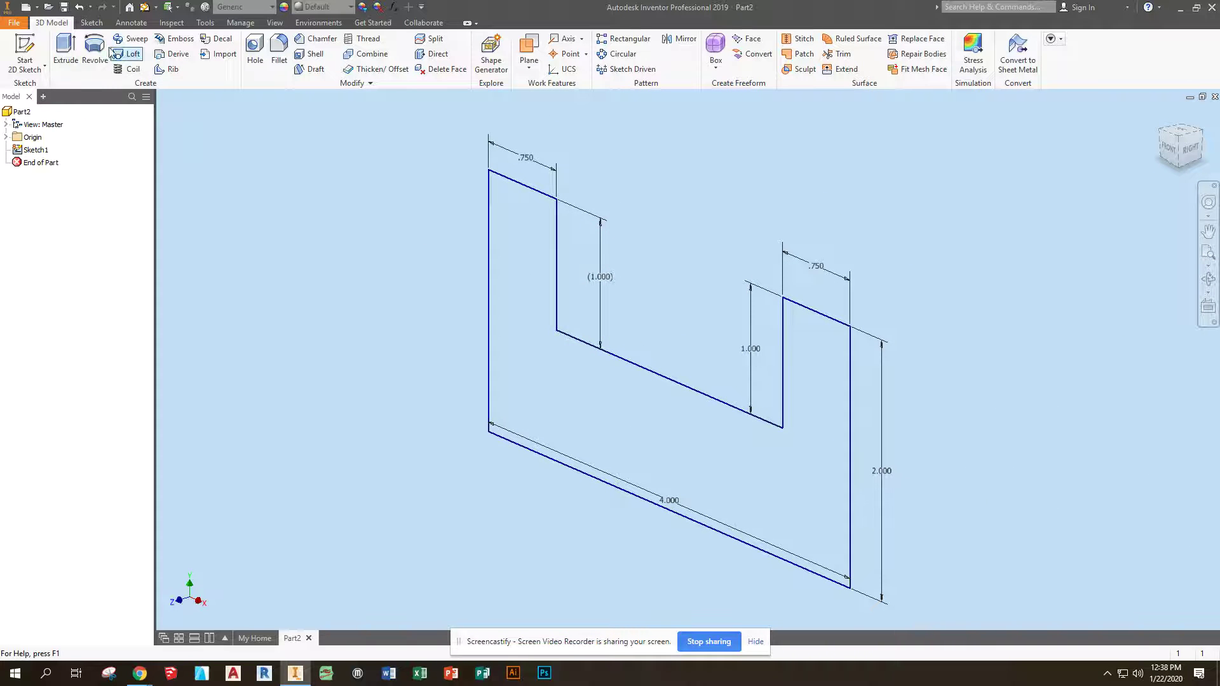
left_click(66, 50)
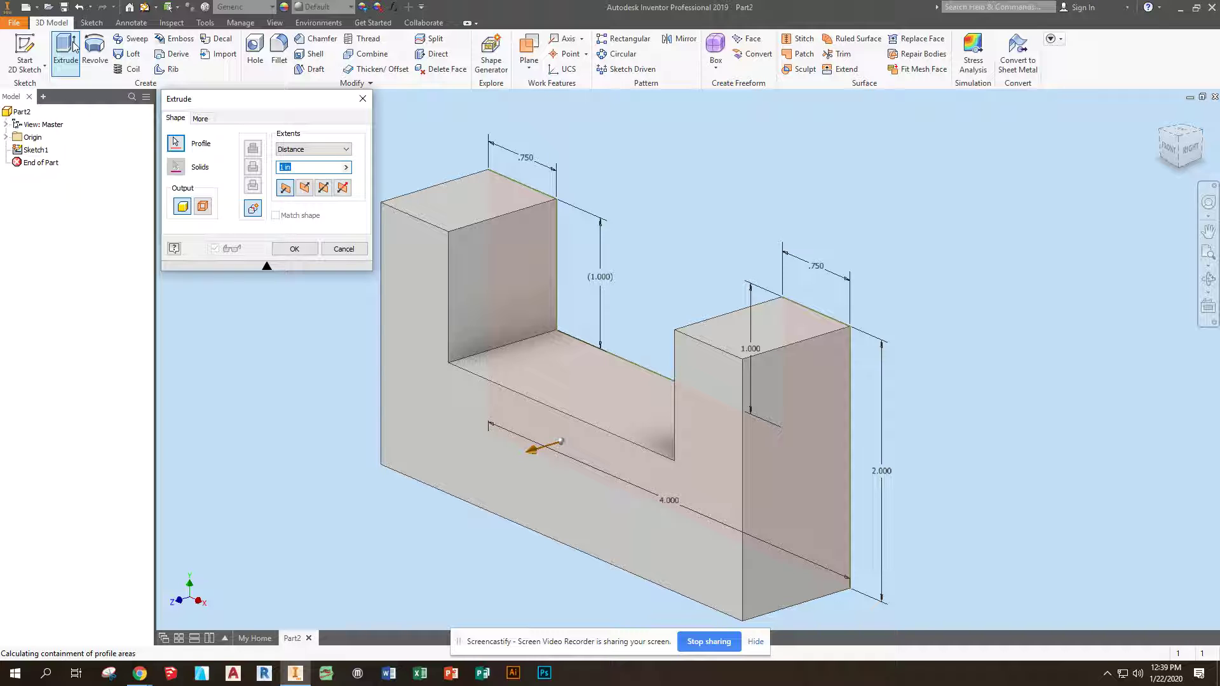
type("2")
key("Return")
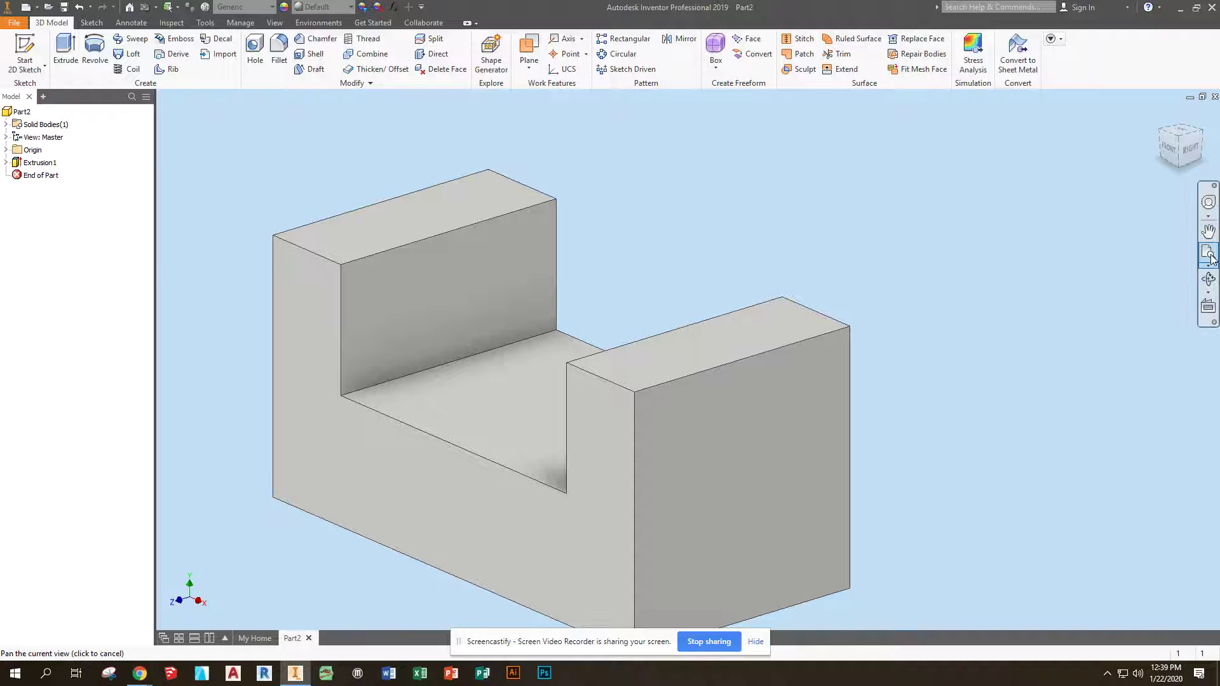
- Start a sketch on the right upright's top face and draw a rectangle about 1.2 by 2.2 in overlapping the part's front right corner
key("Home")
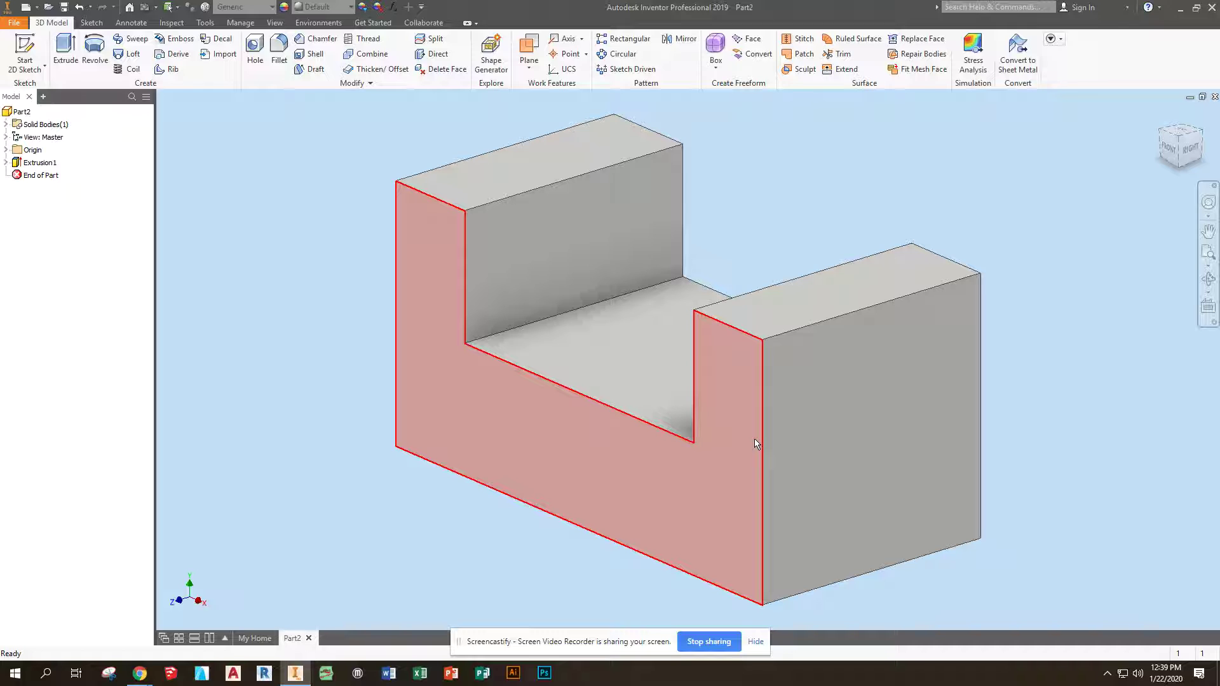
left_click(781, 316)
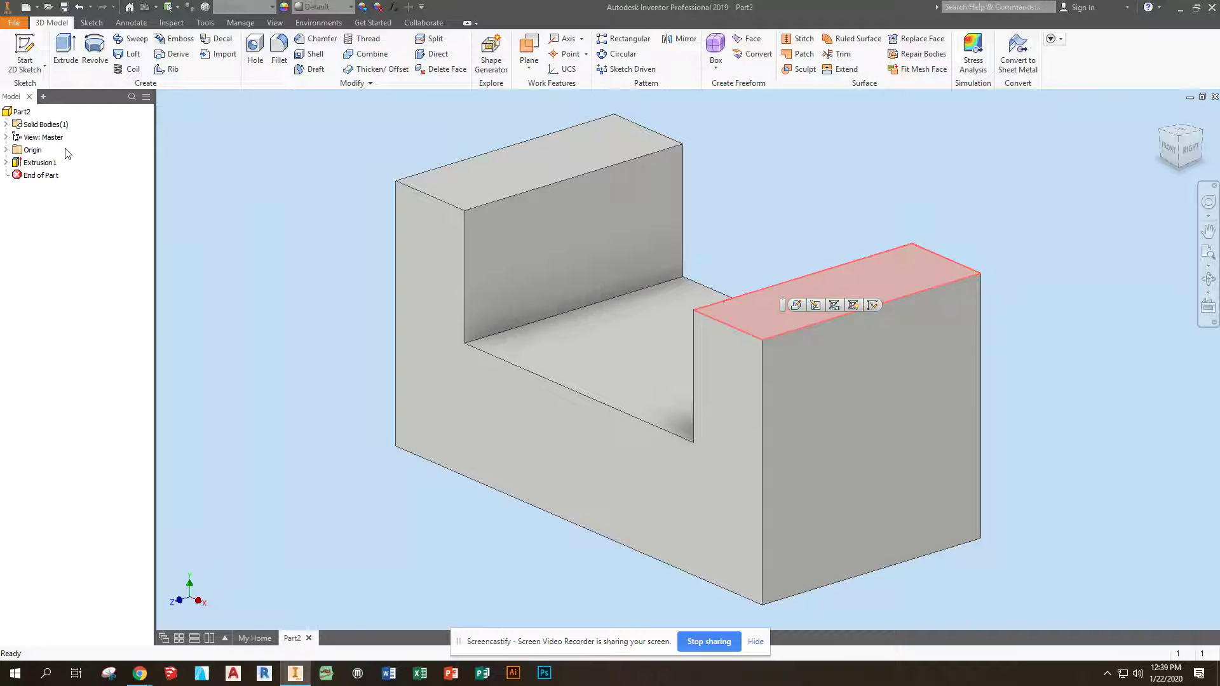
left_click(24, 51)
mouse_move(549, 425)
middle_mouse_down()
mouse_move(599, 375)
mouse_move(660, 237)
mouse_move(684, 221)
middle_mouse_up()
key("r")
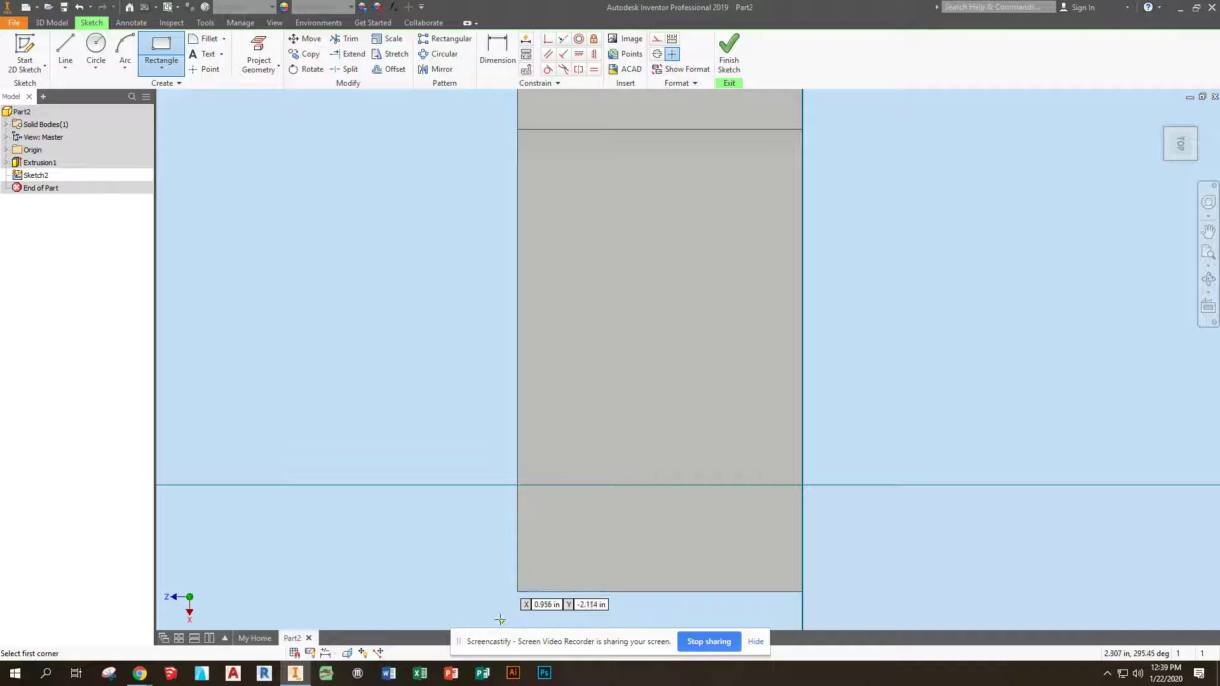
left_click(497, 615)
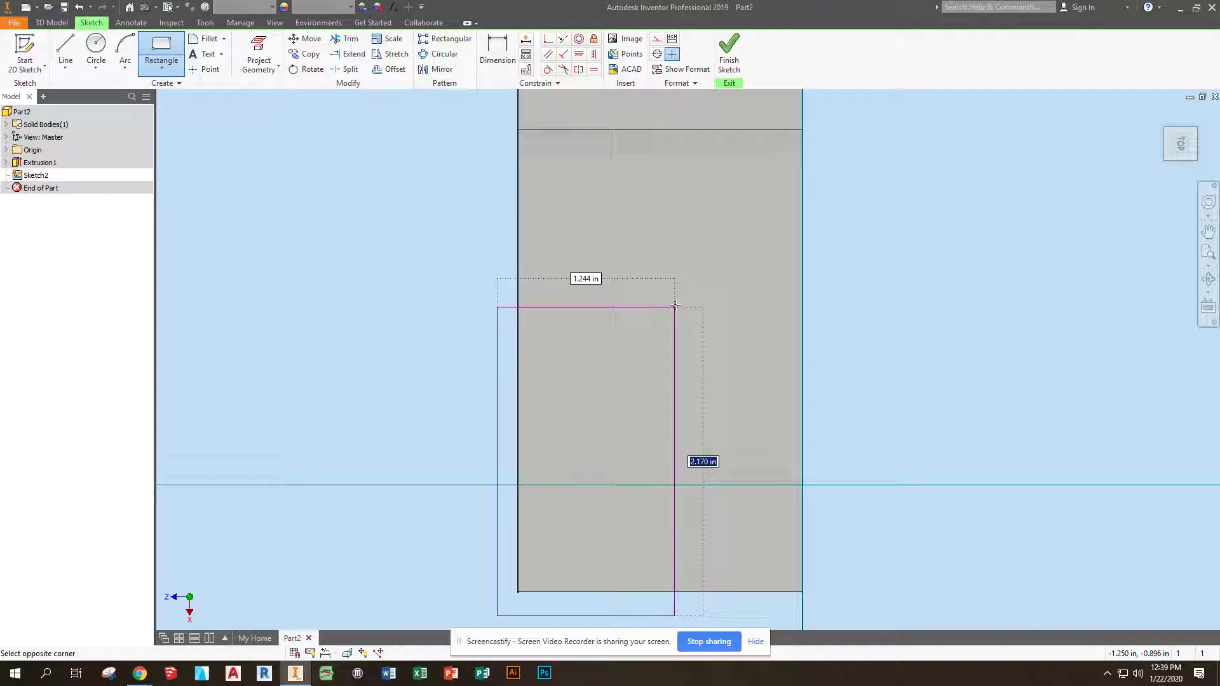
left_click(671, 306)
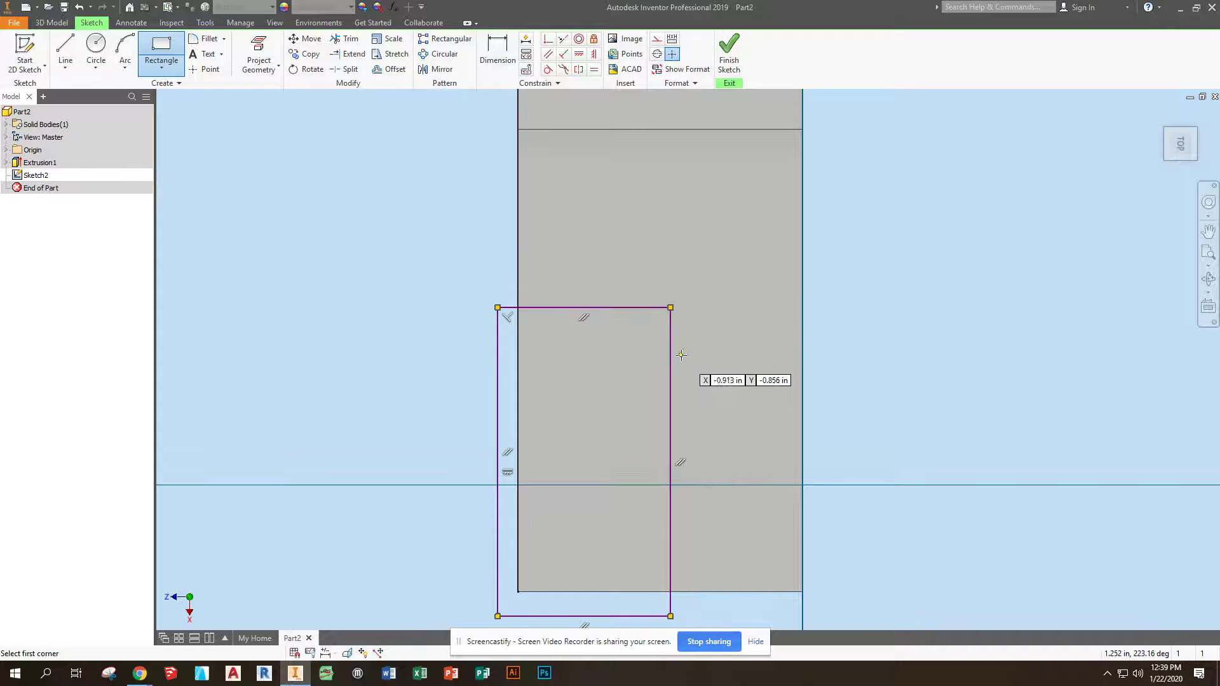
- Draw two circles of 0.375 in diameter, one beyond the rectangle's inner end and one beside its long inner edge, and finish the sketch
left_click(97, 41)
left_click(593, 211)
type(".375")
key("Return")
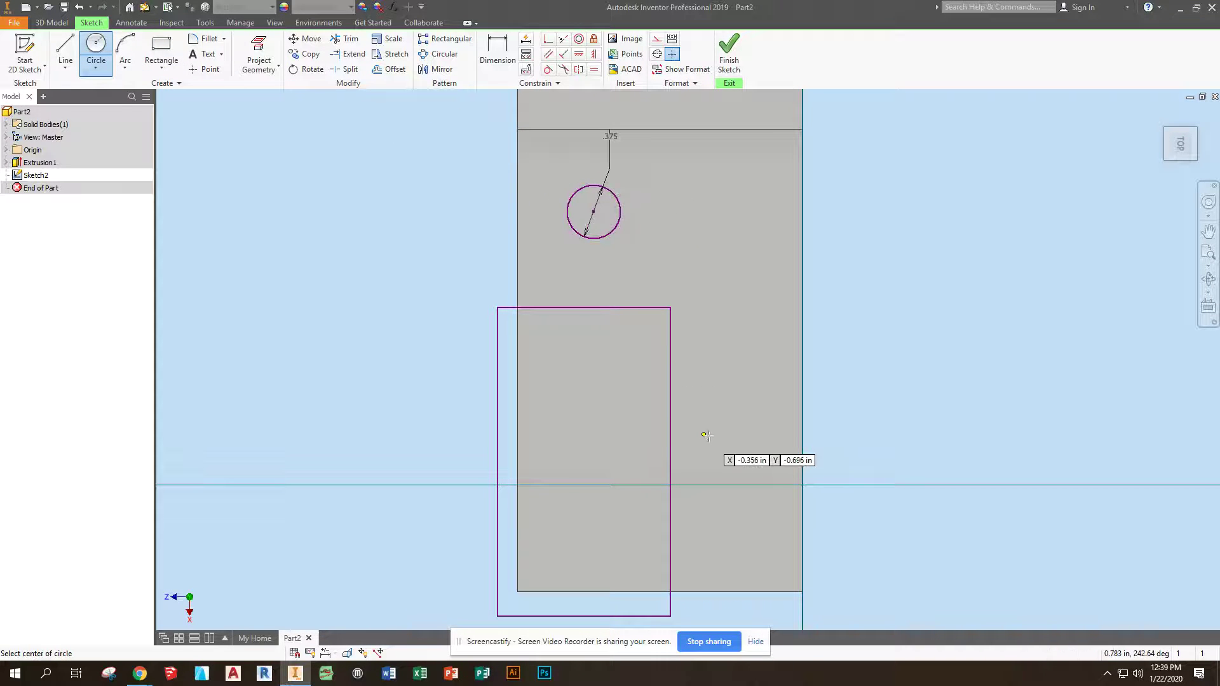
left_click(734, 390)
type(".375")
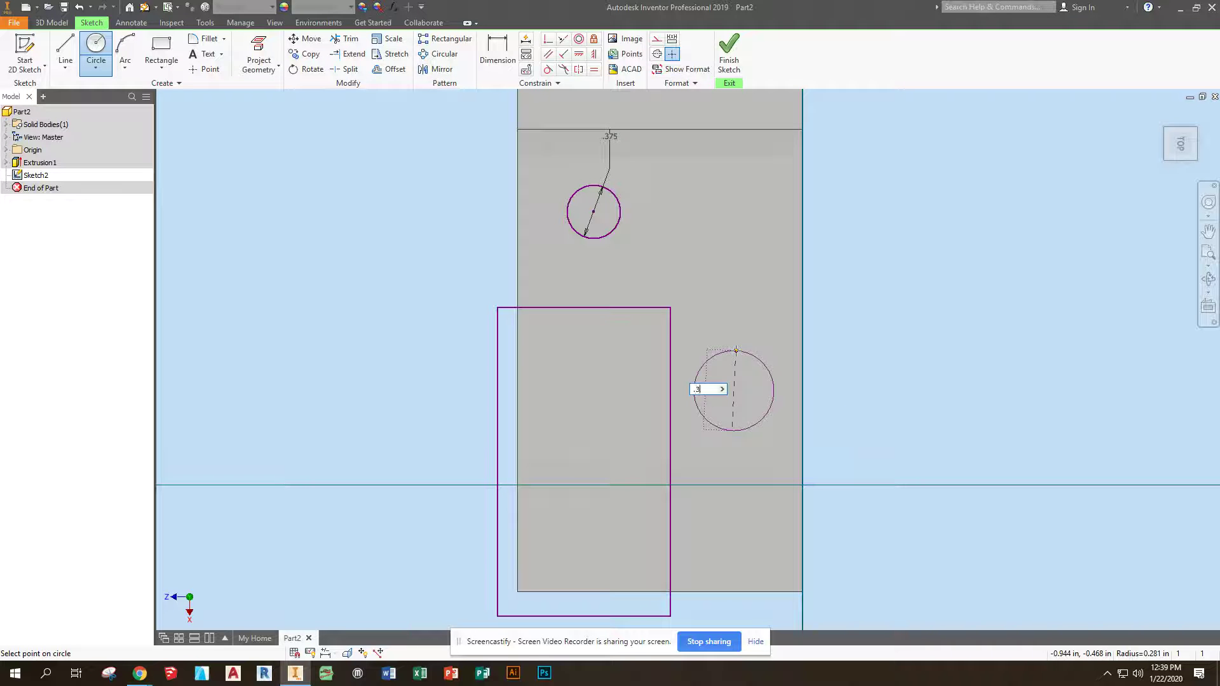
key("Return")
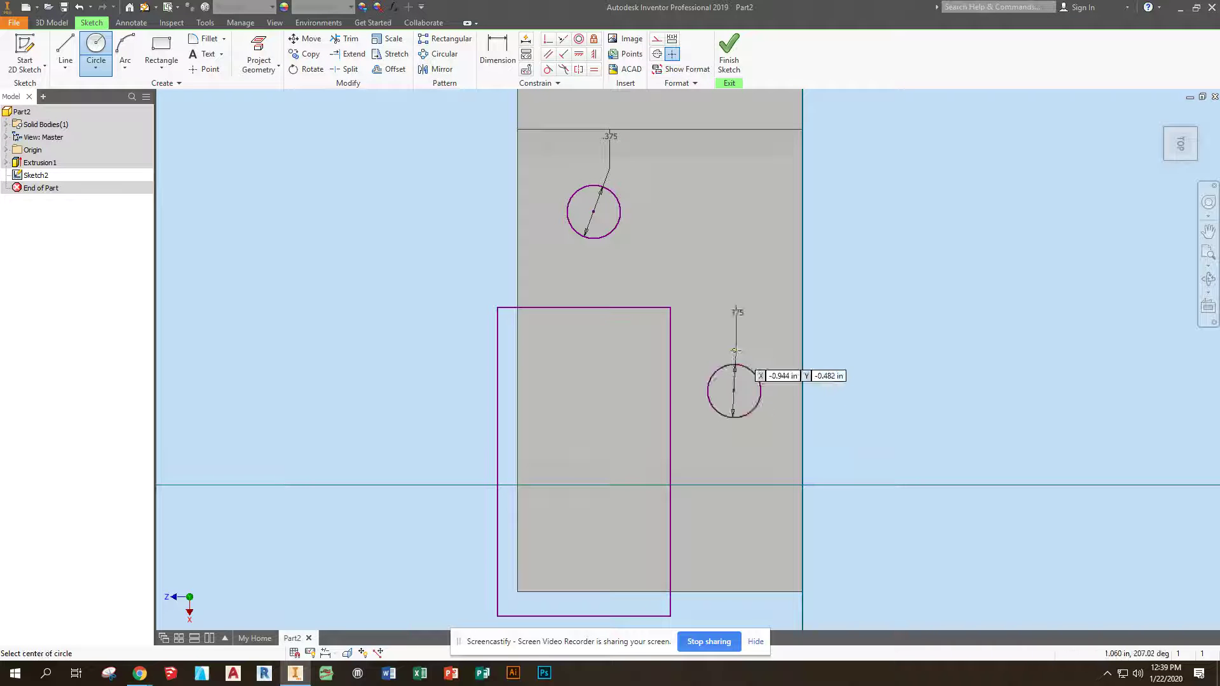
left_click(729, 56)
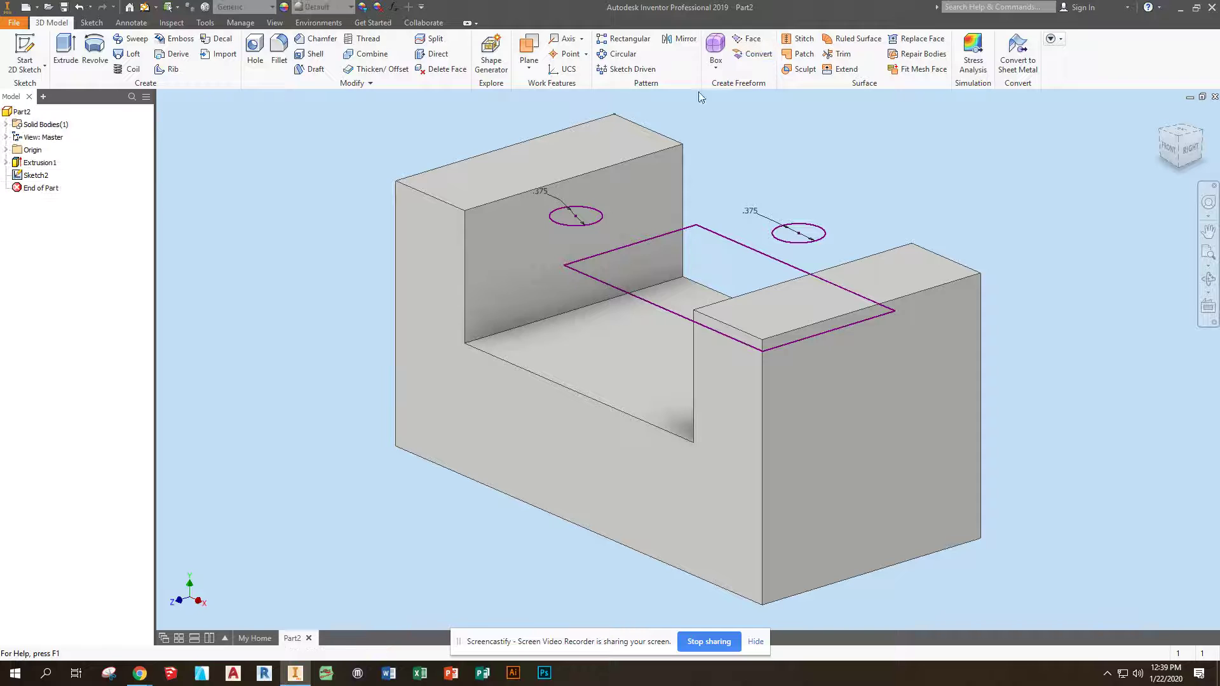
- Cut-extrude the sketched rectangle and both circles by a distance of 2 in down through the part
left_click(66, 46)
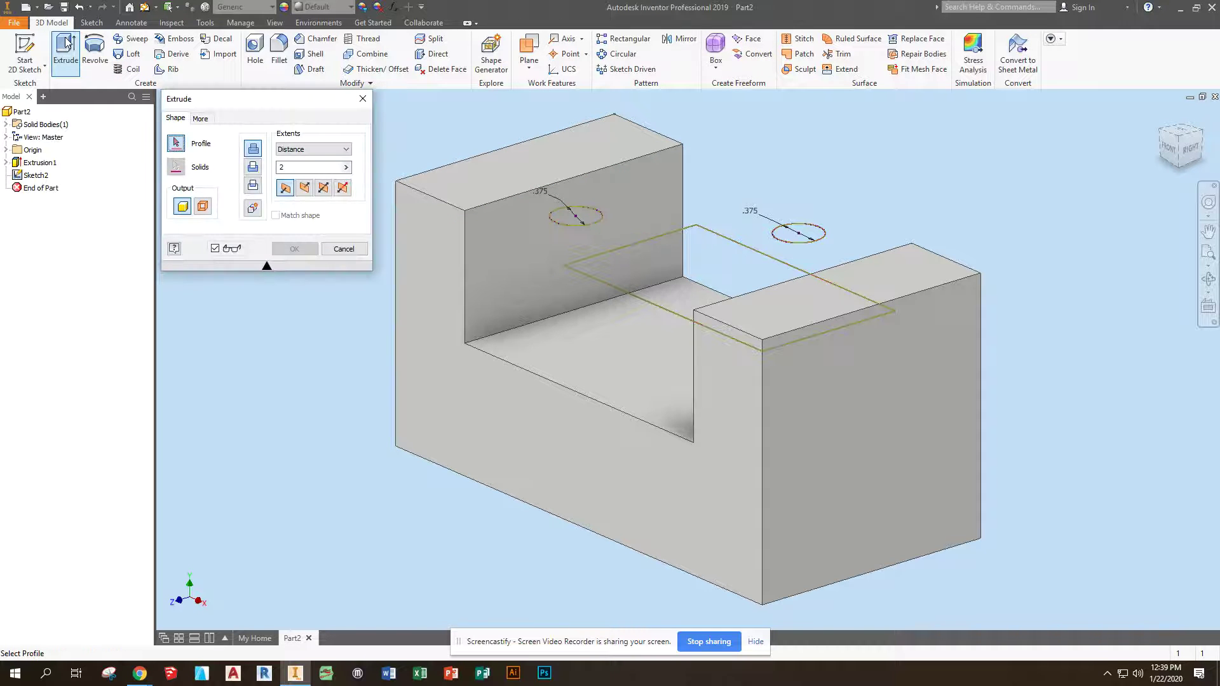
left_click(253, 167)
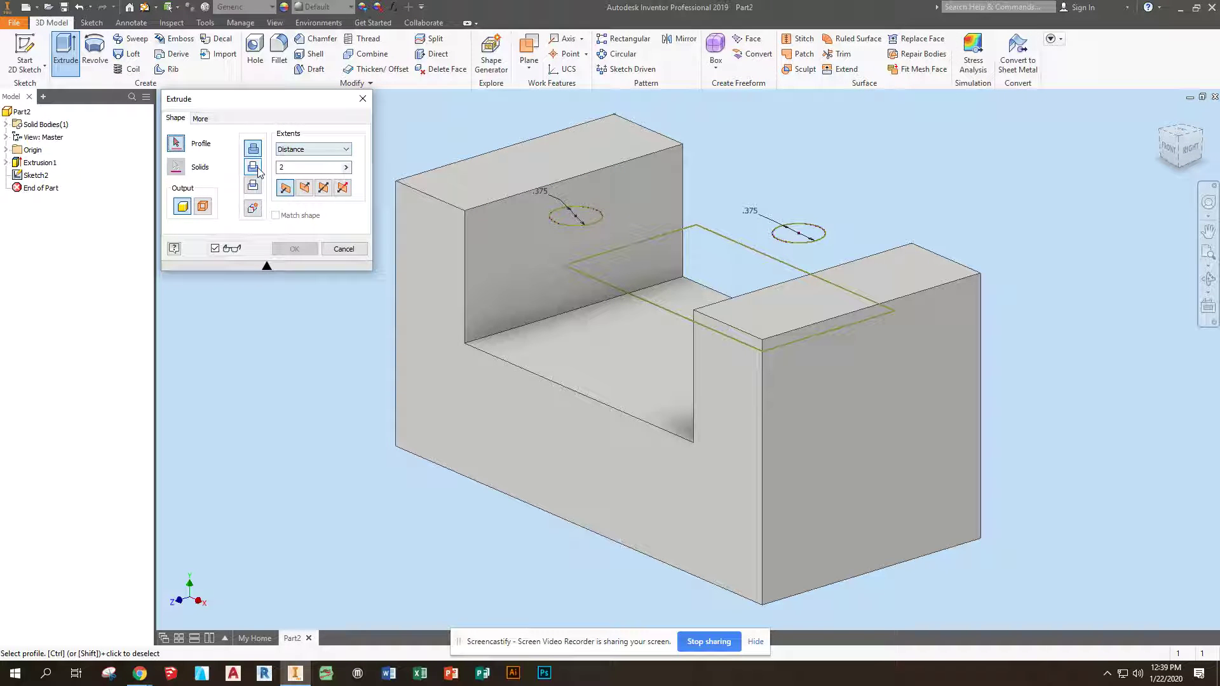
left_click(570, 218)
left_click(796, 234)
left_click(691, 277)
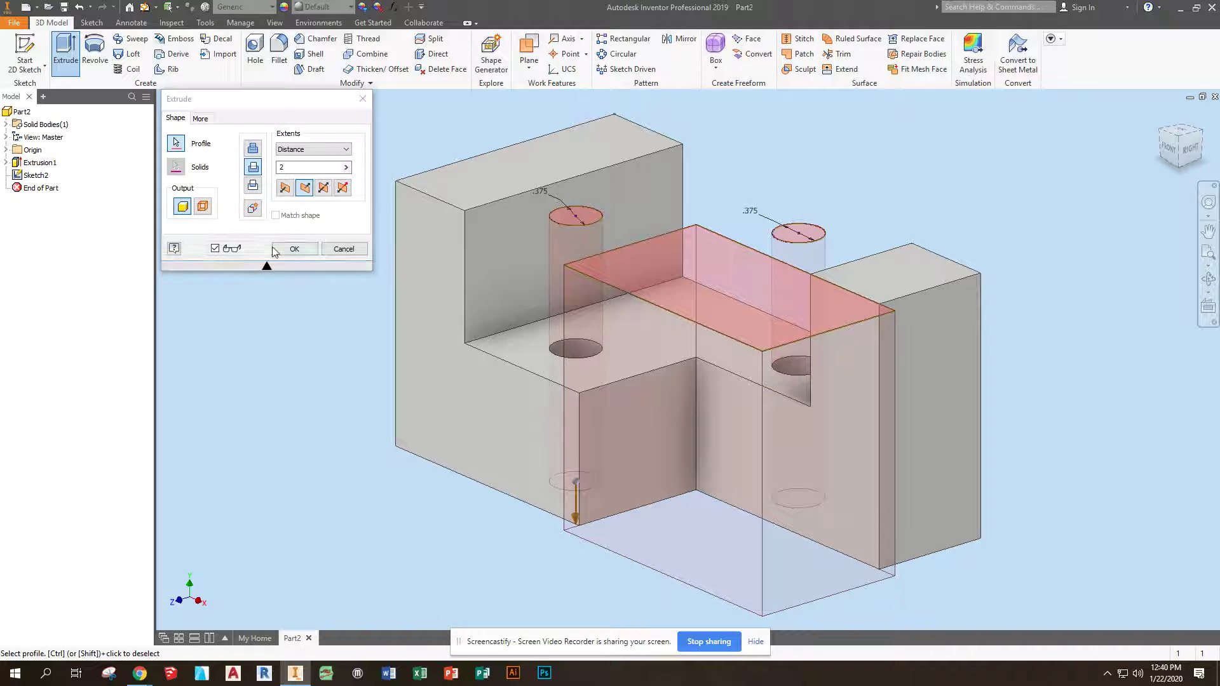
left_click(273, 248)
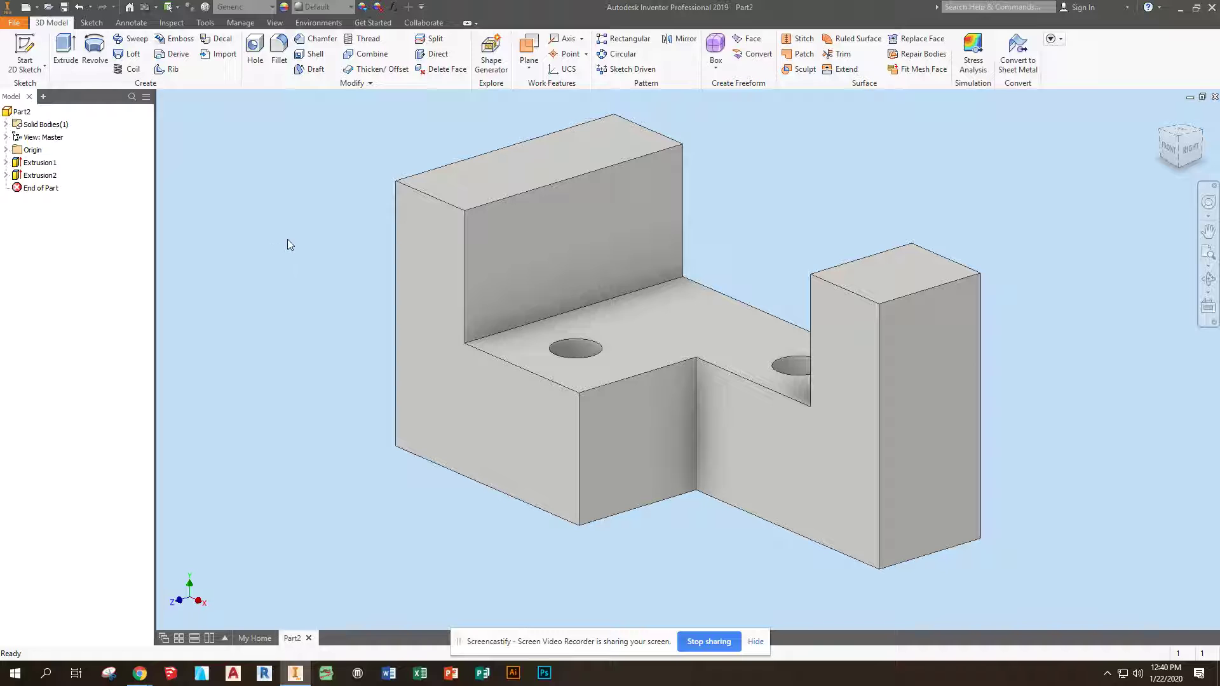
- Try the materials Iron, Cast and Steel on the part
left_click(271, 7)
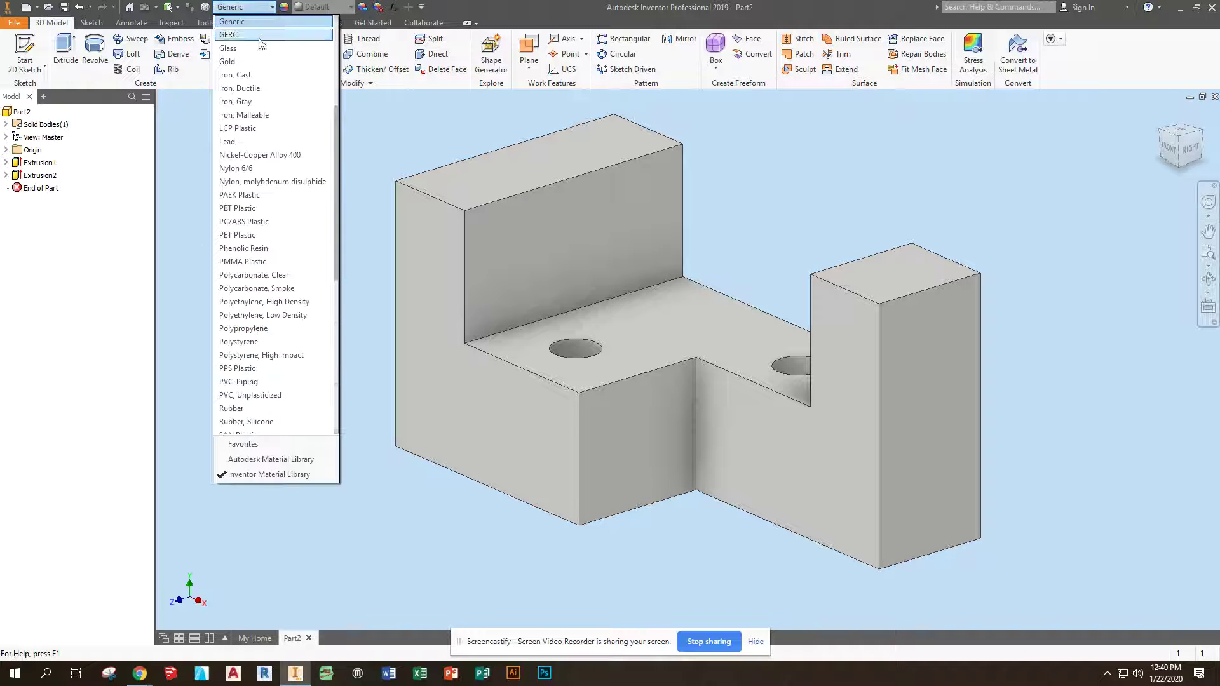
left_click(232, 75)
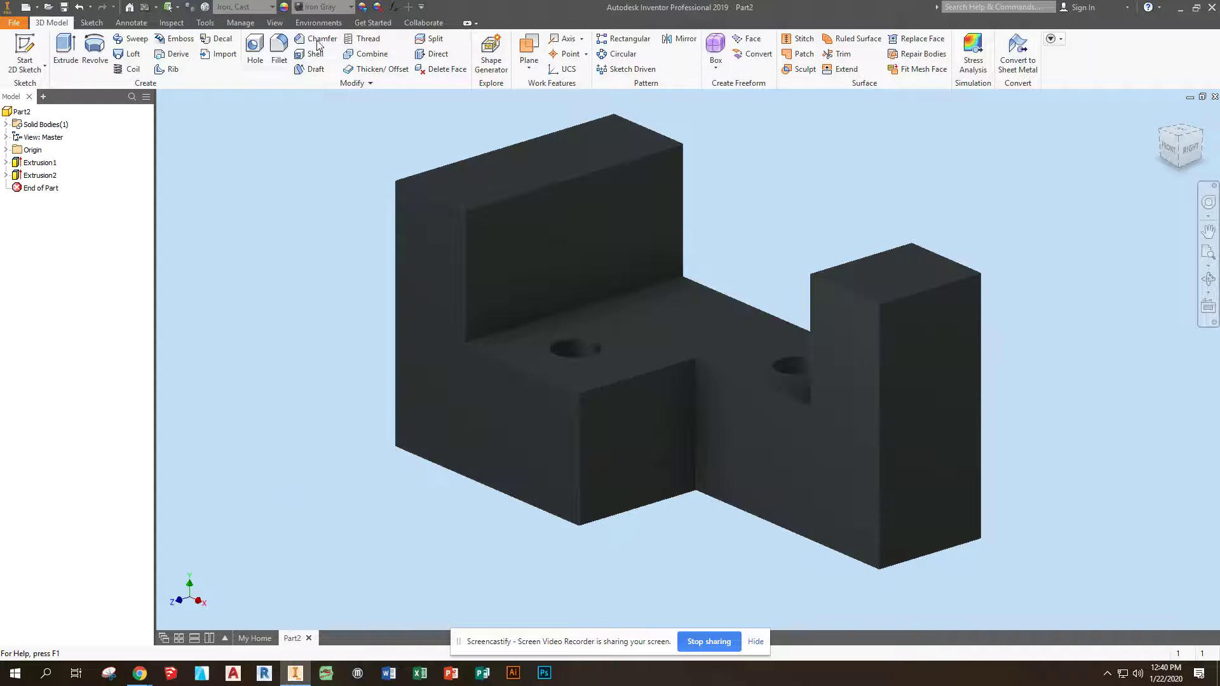
left_click(271, 7)
scroll(279, 347, "down", 2)
left_click(267, 355)
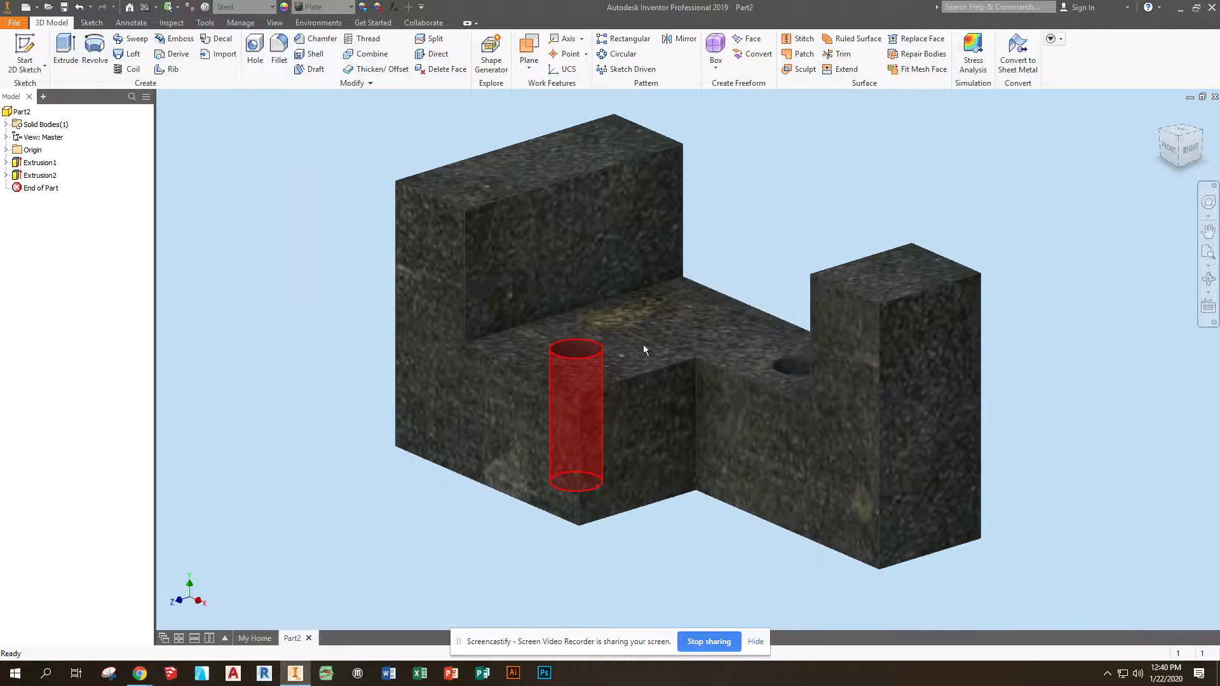
- Set the part's material to Steel, Alloy
left_click(271, 7)
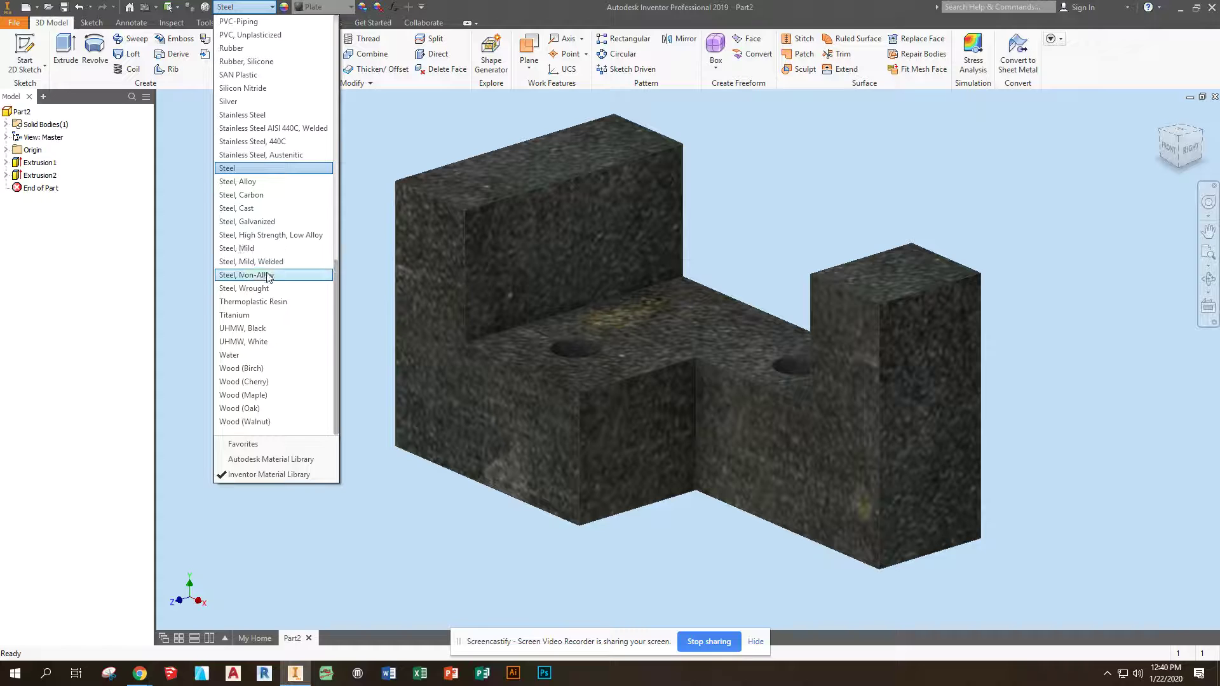
left_click(249, 182)
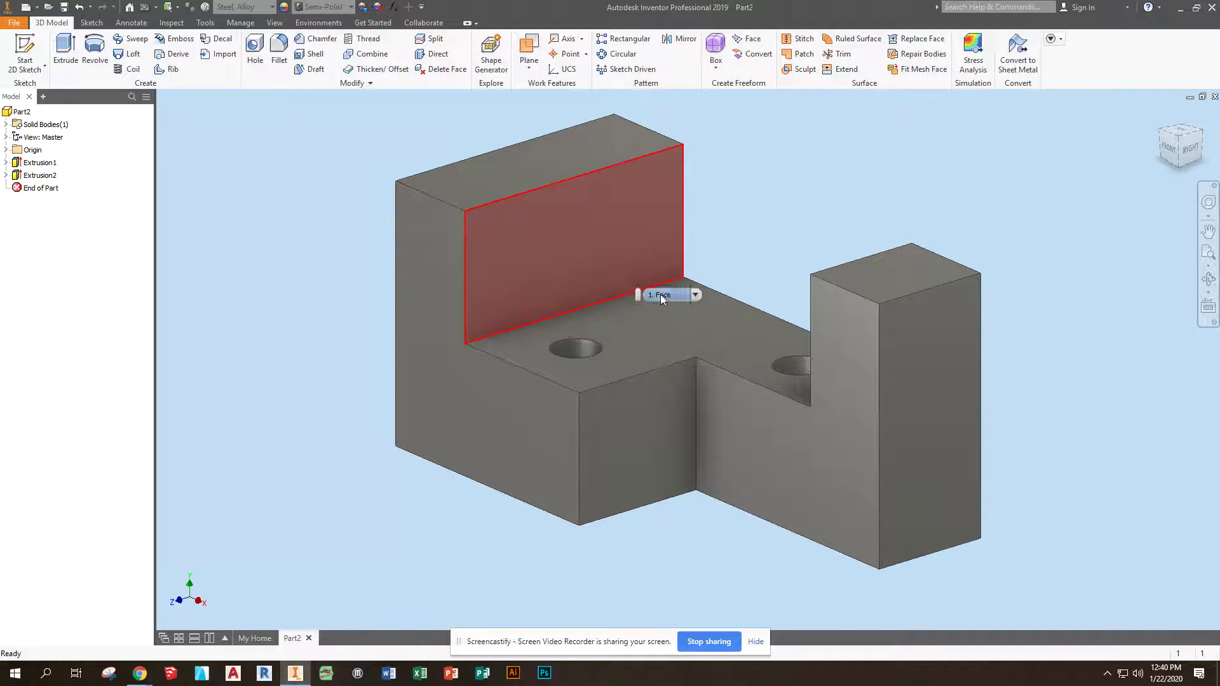
- Create a new part and start a 2D sketch on the front XY plane
left_click(263, 641)
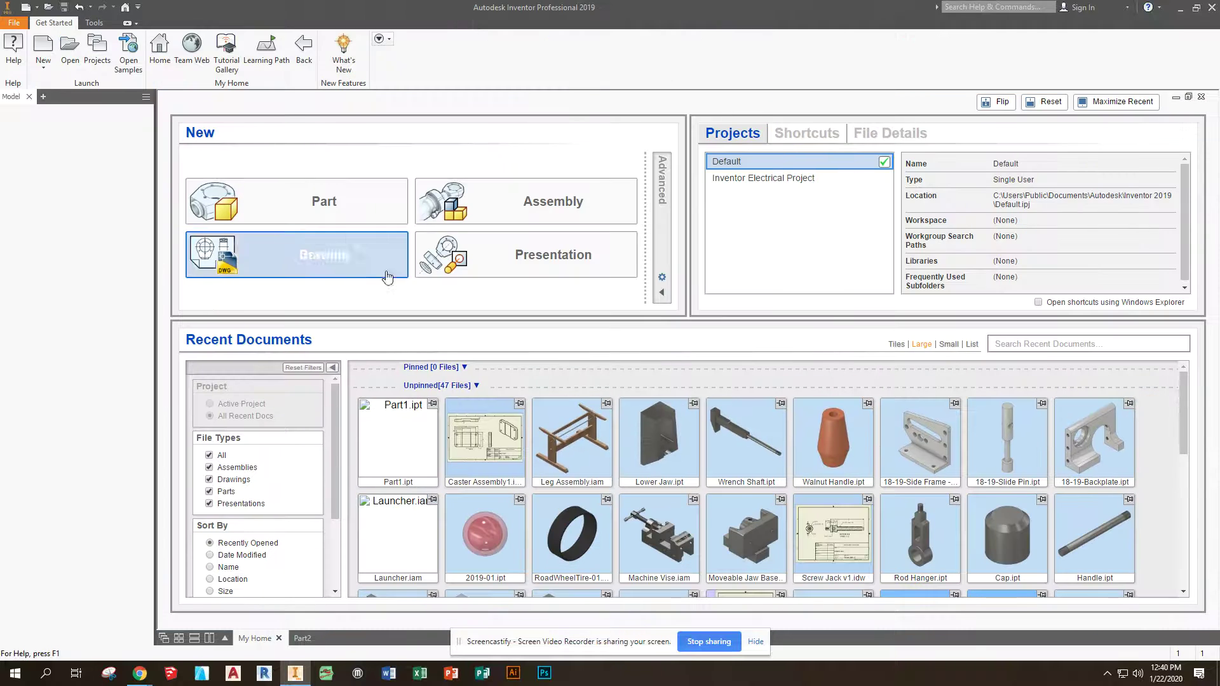
left_click(375, 202)
left_click(603, 379)
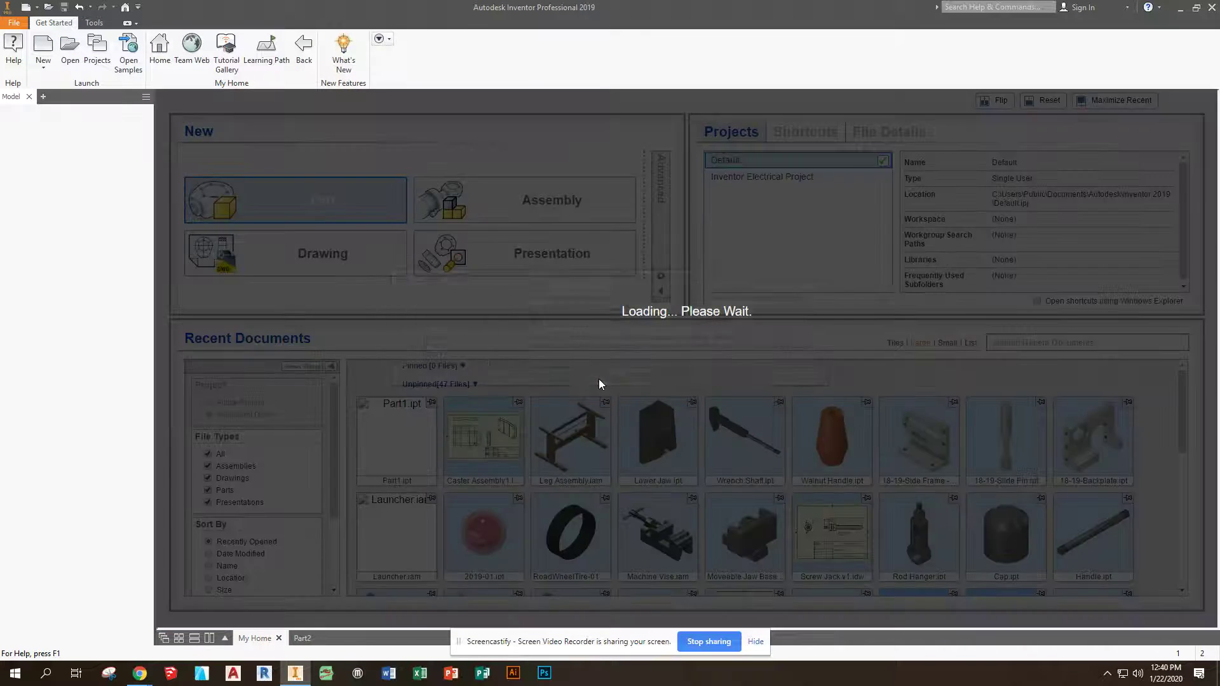
left_click(25, 51)
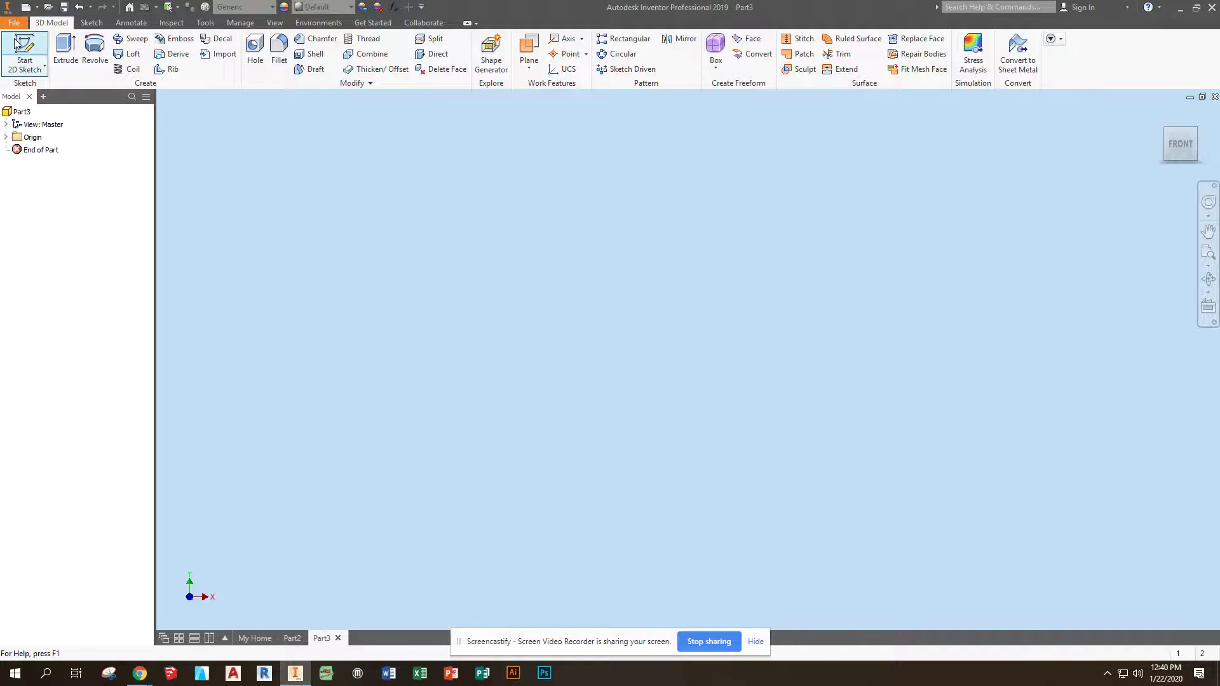
left_click(630, 201)
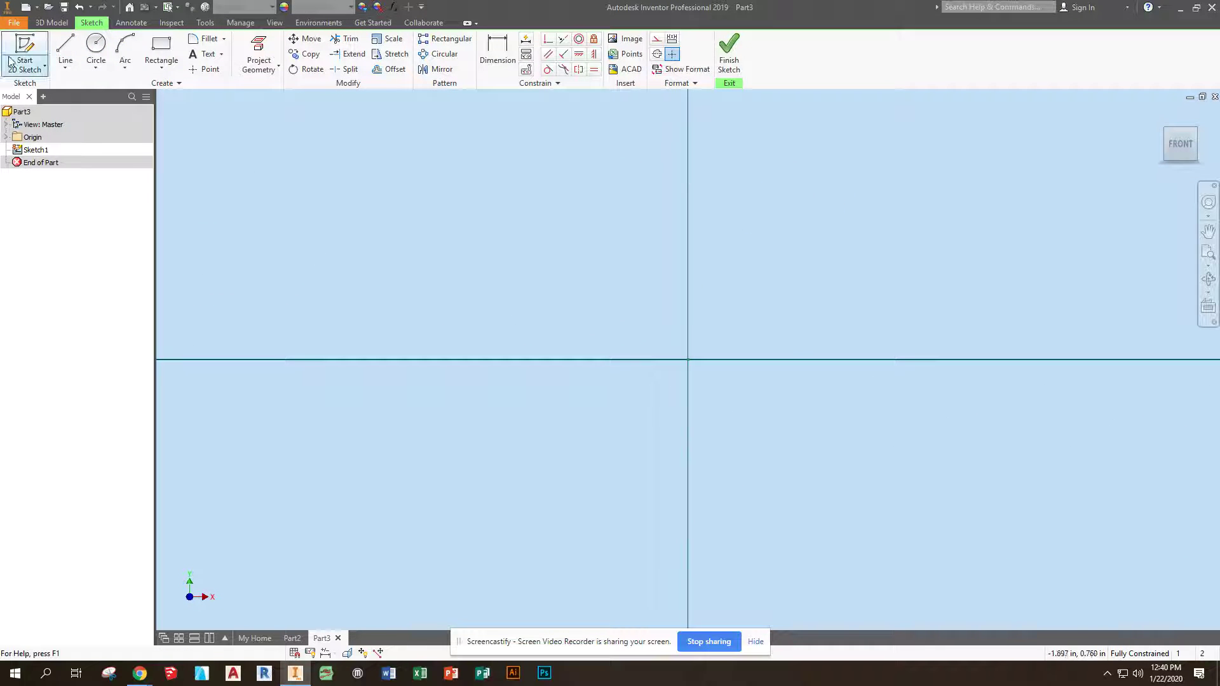
- Draw a 4 in horizontal base line from the sketch origin toward positive X
left_click(66, 46)
middle_click_drag(773, 234, 405, 349)
scroll(405, 345, "up", 5)
key("Escape")
left_click_drag(341, 497, 266, 526)
left_click(66, 50)
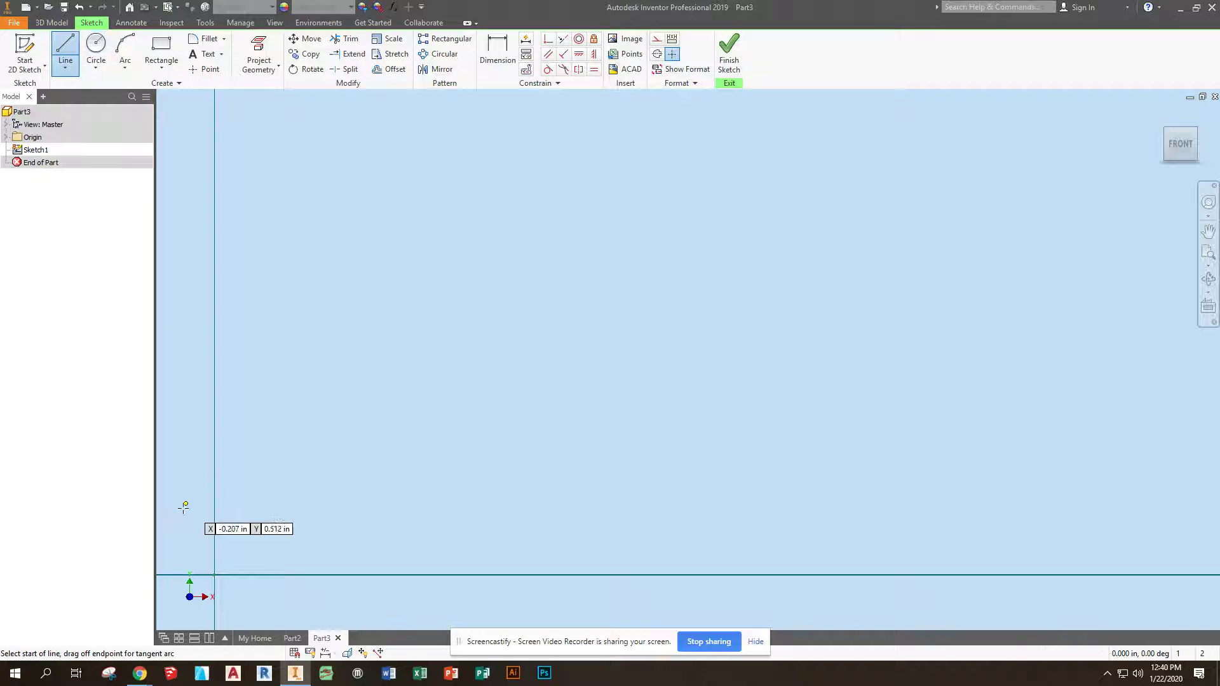
left_click(219, 575)
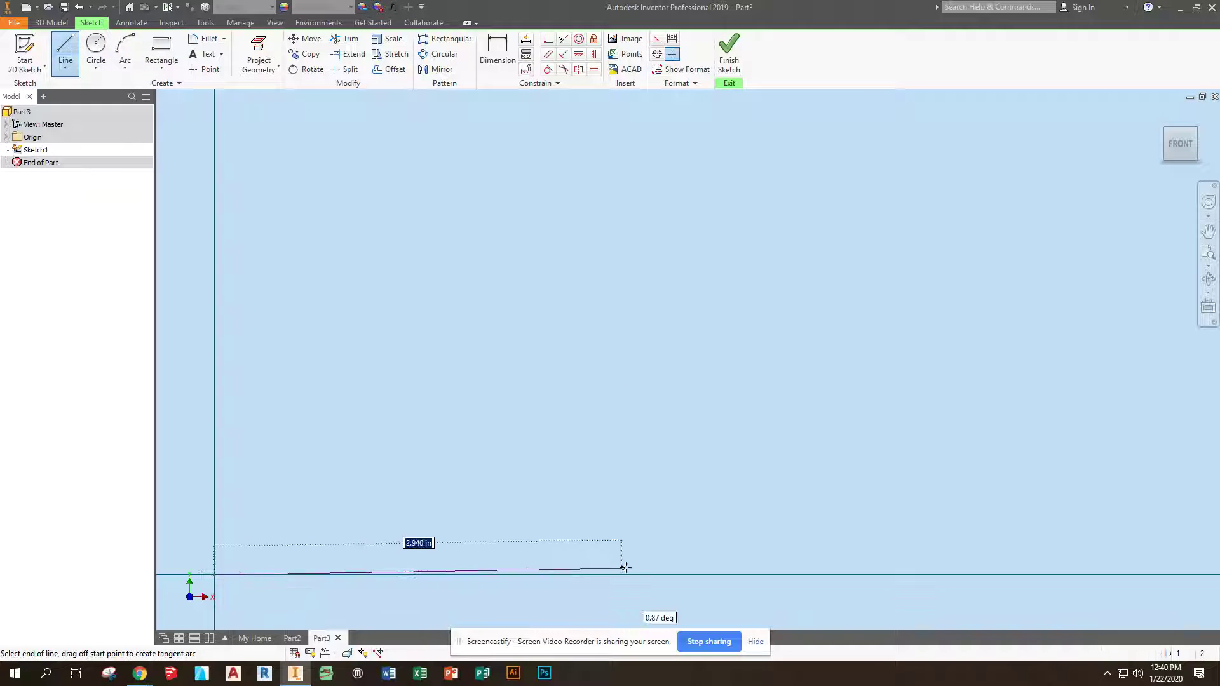
type("4")
key("Return")
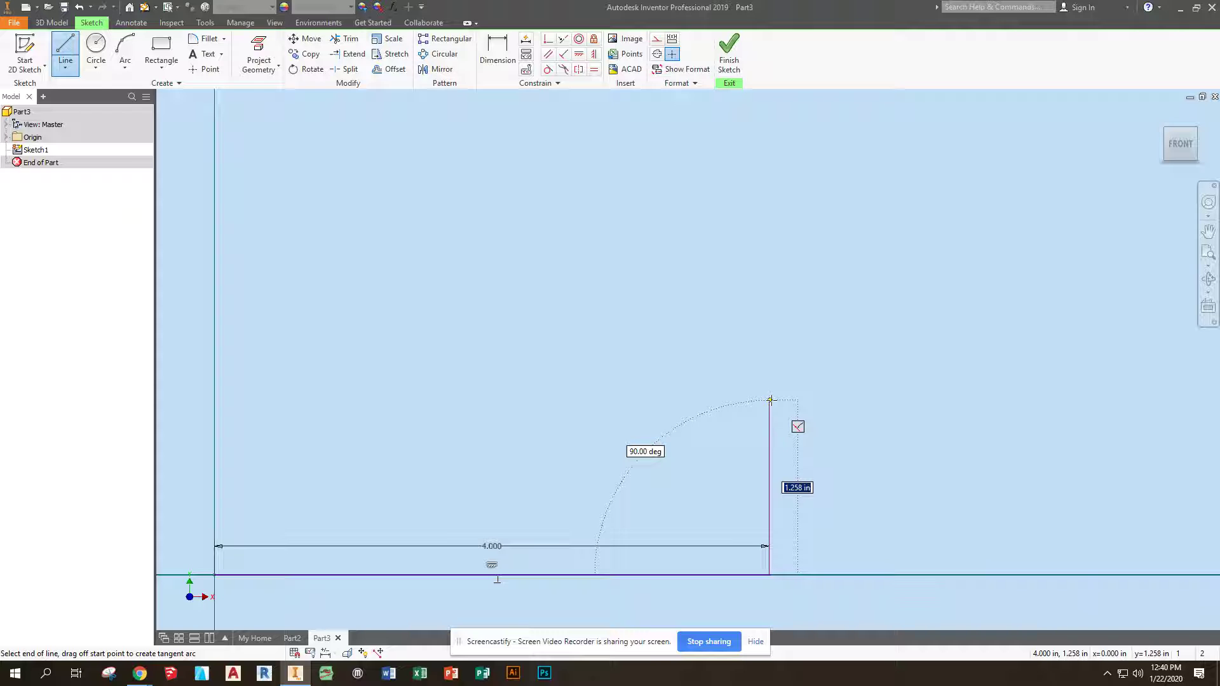
- Continue the profile with a 0.25 in vertical edge, a 0.5 in ledge inward, a 1.75 in upright and a 0.375 in top edge
type(".25")
key("Return")
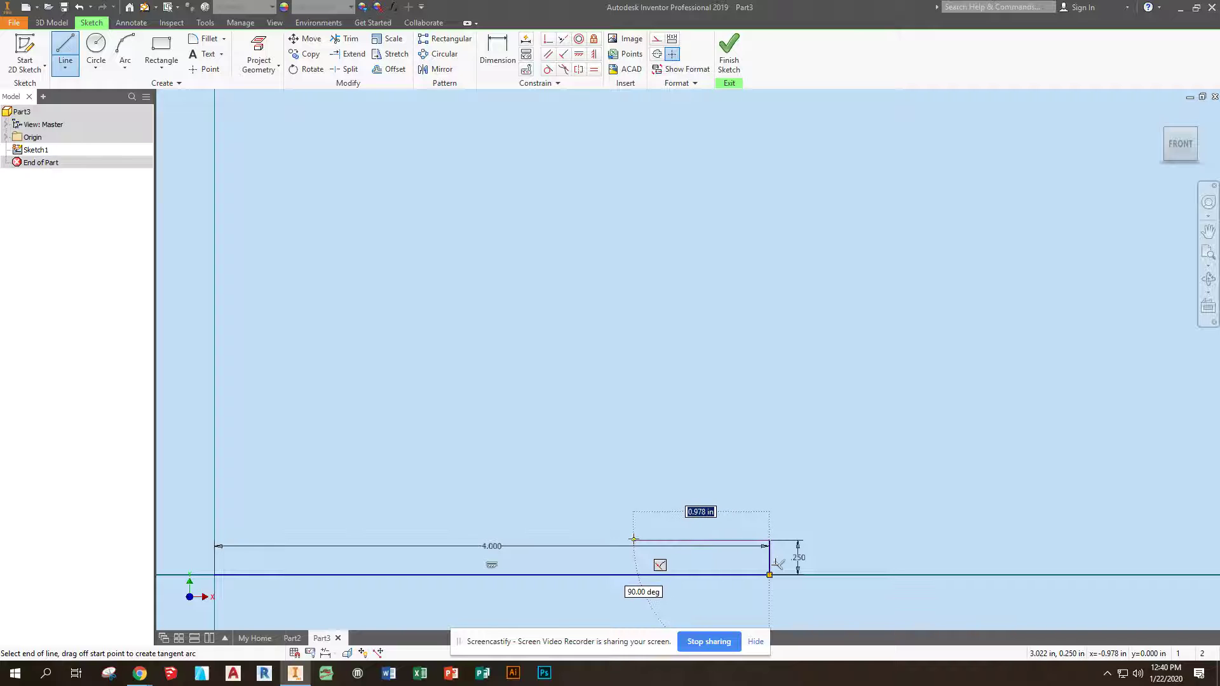
type(".5")
key("Return")
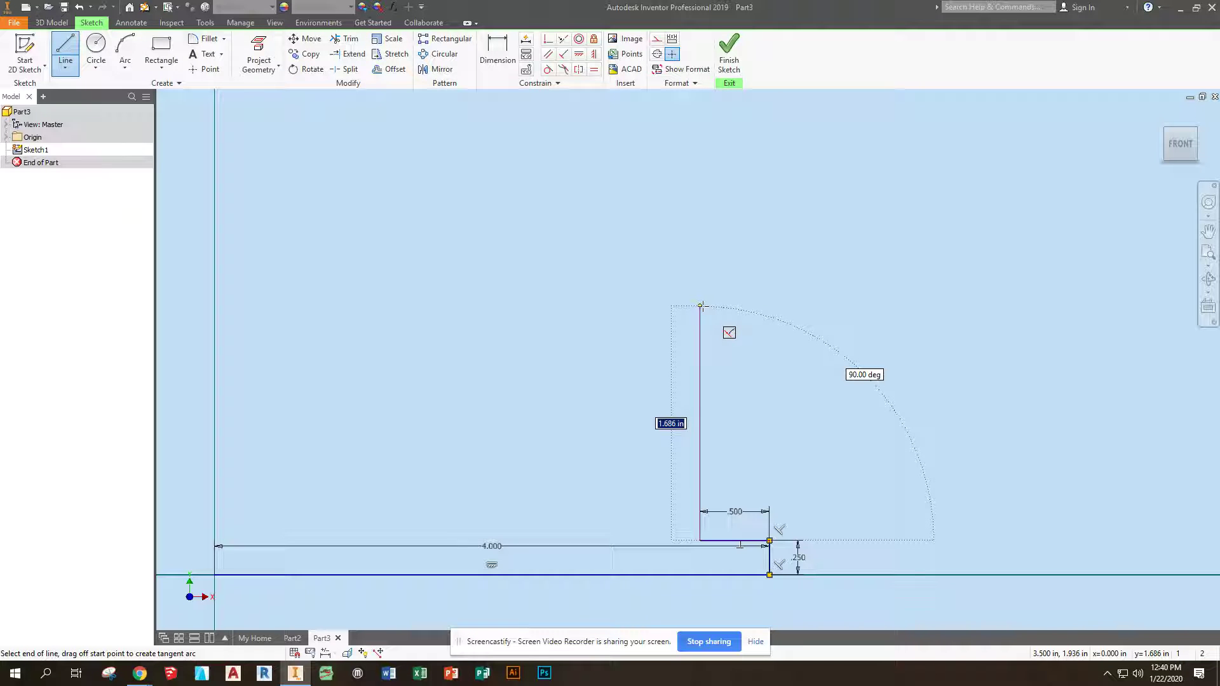
type("1.75")
key("Return")
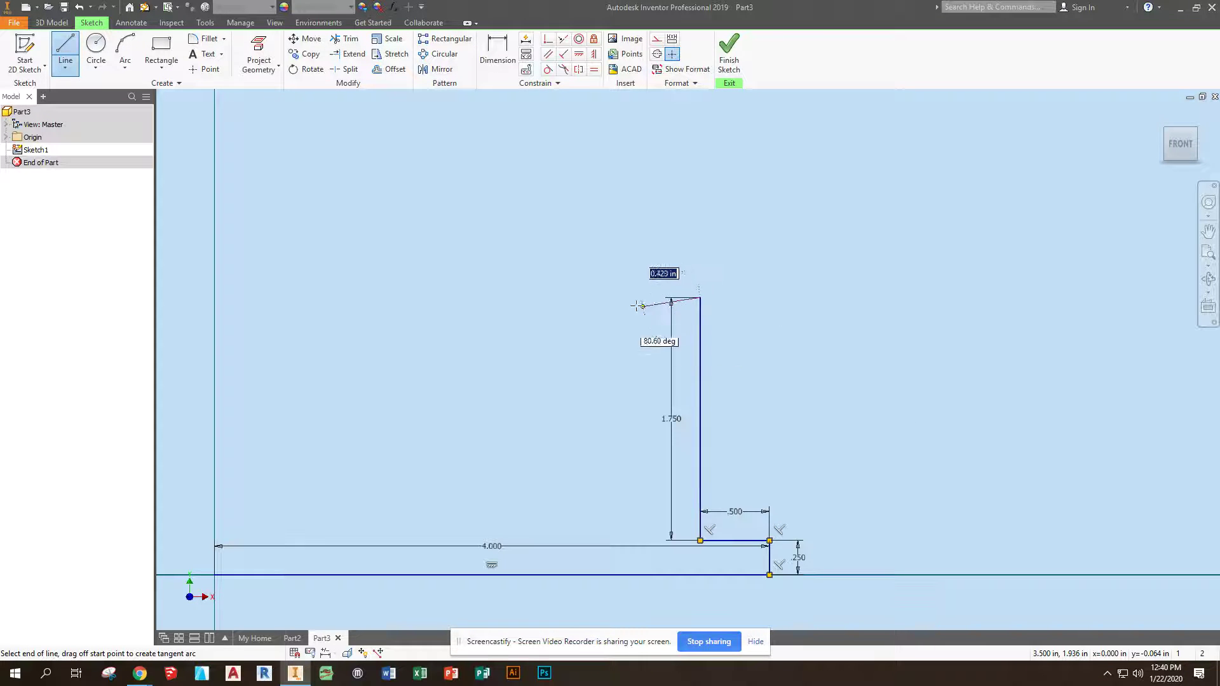
type(".375")
key("Return")
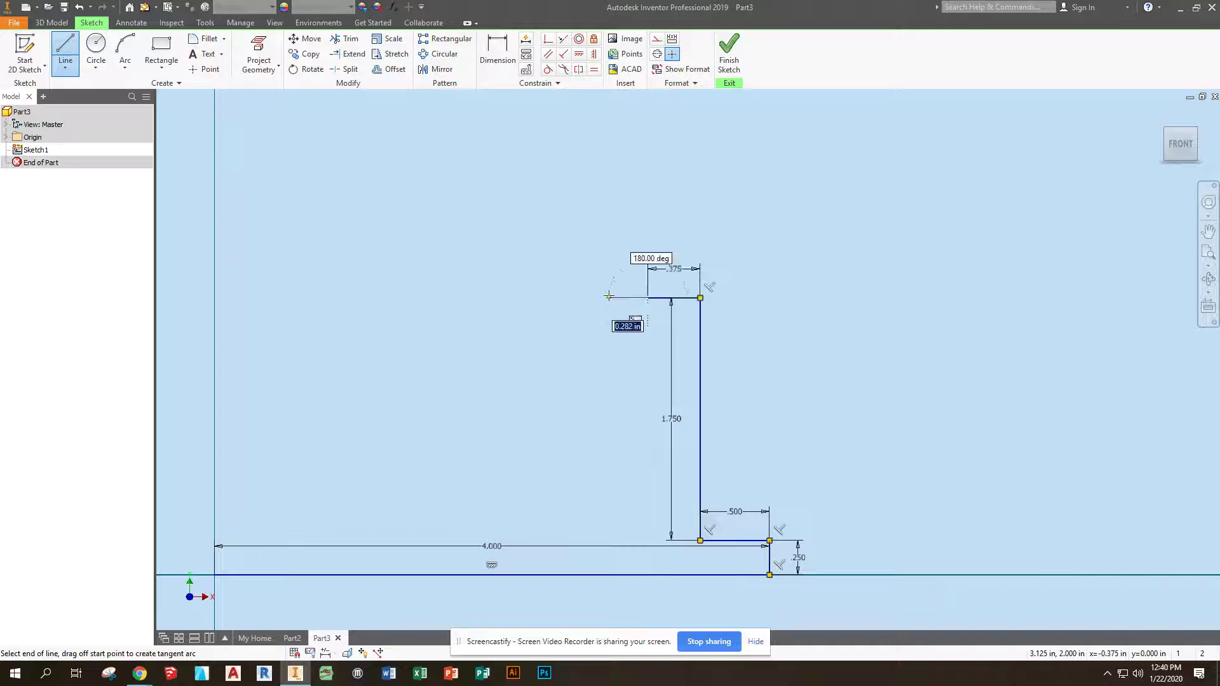
- Draw a top notch about 0.39 in deep and 1.7 in wide, and close the profile at the origin with a matching left upright and ledge
left_click(647, 352)
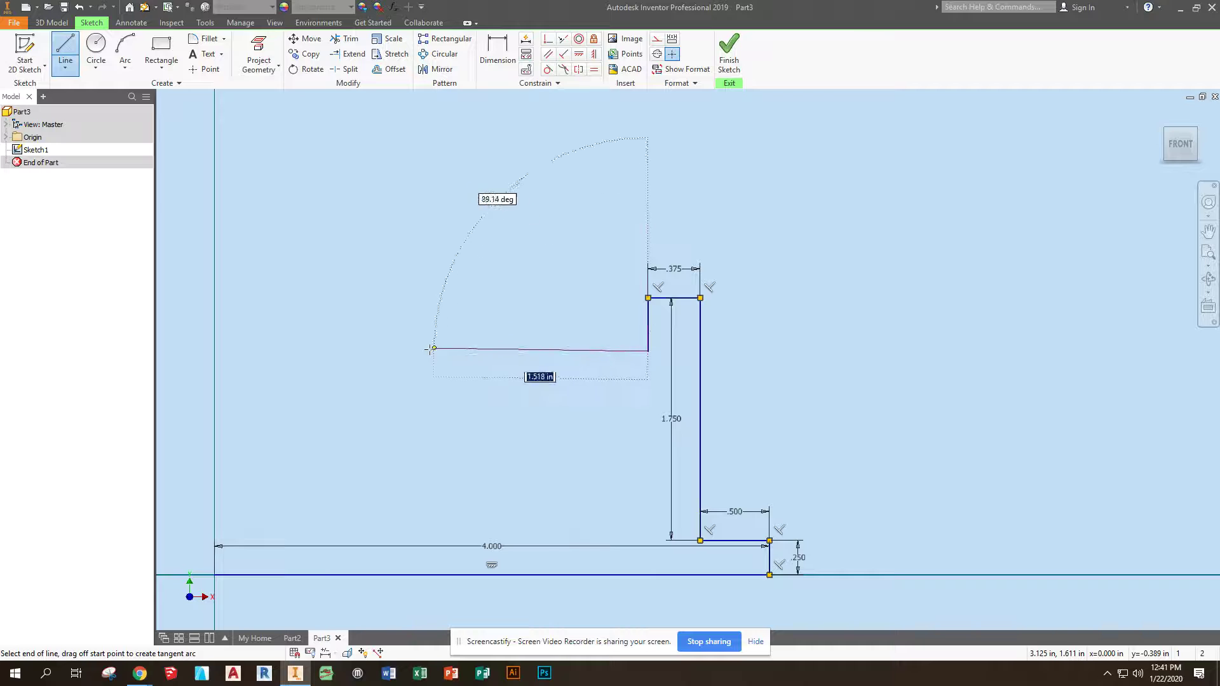
left_click(412, 351)
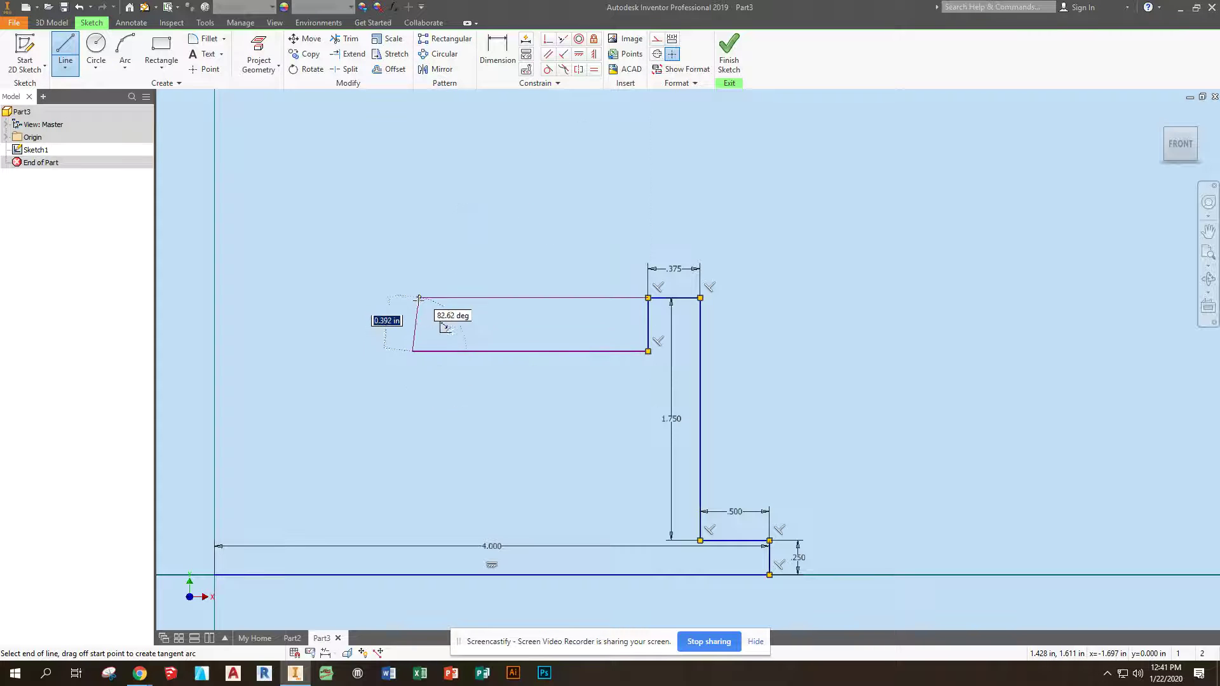
left_click(412, 297)
left_click(337, 297)
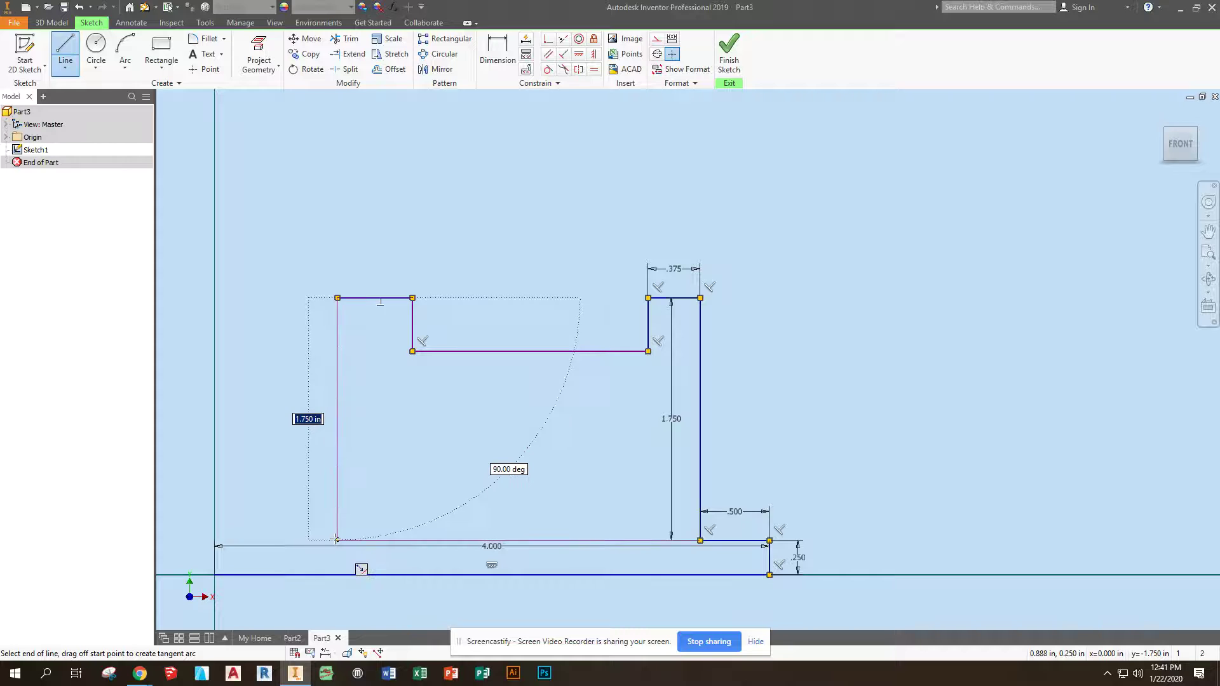
left_click(338, 540)
left_click(214, 540)
left_click(215, 574)
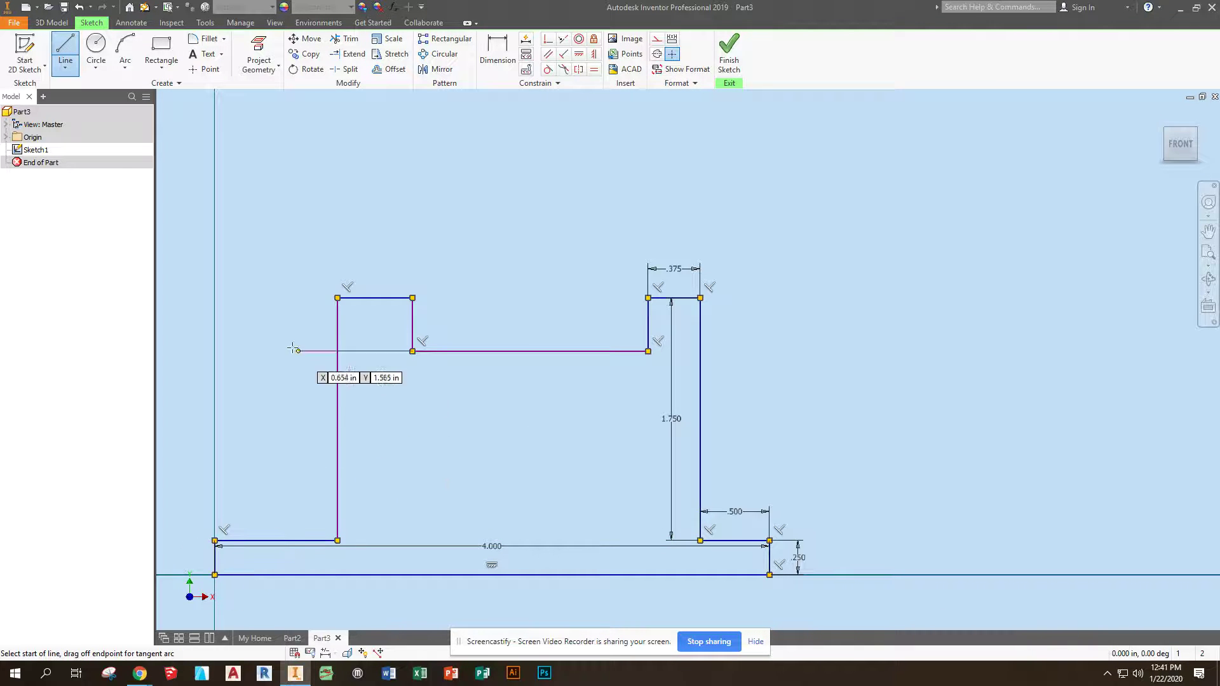
- Set the base flange's thickness to 0.375 in and the right ledge's length to 0.75 in
left_click(498, 52)
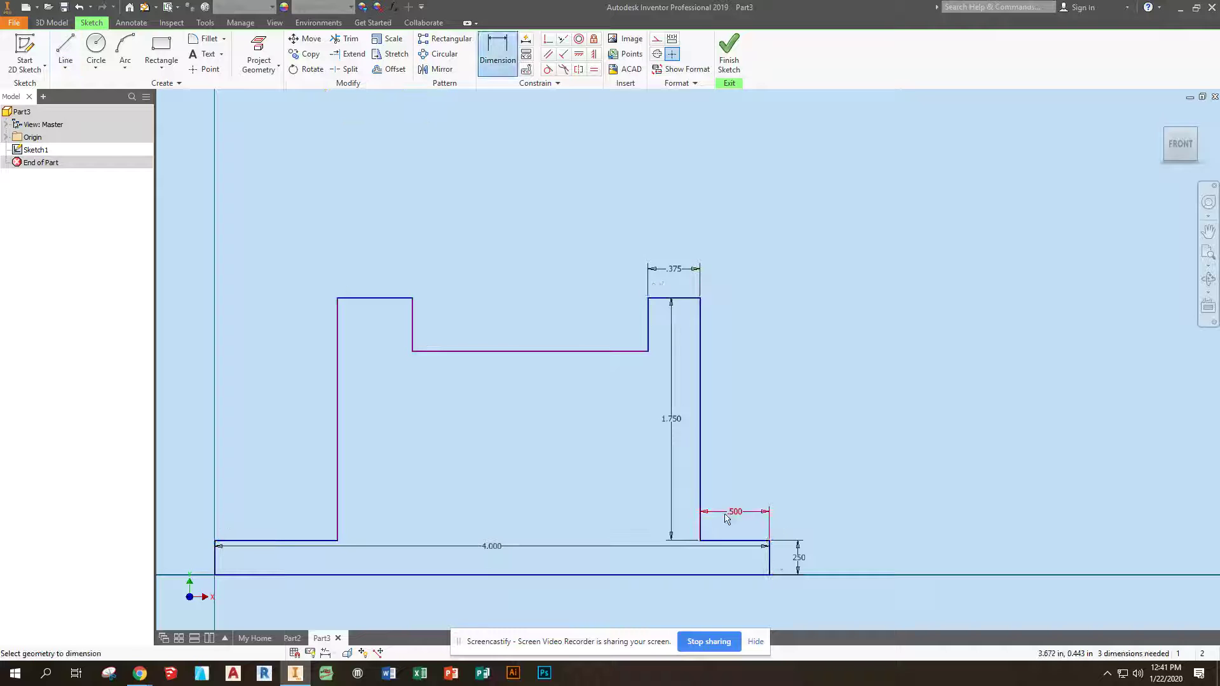
left_click(798, 560)
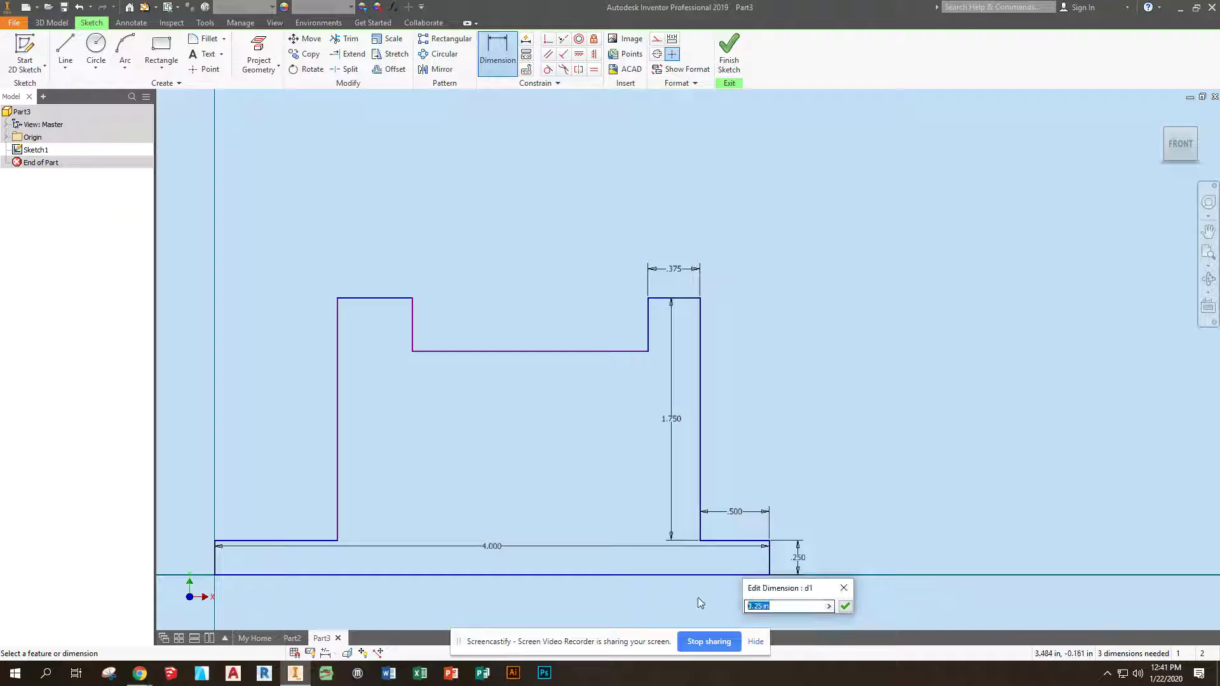
type(".375")
key("Return")
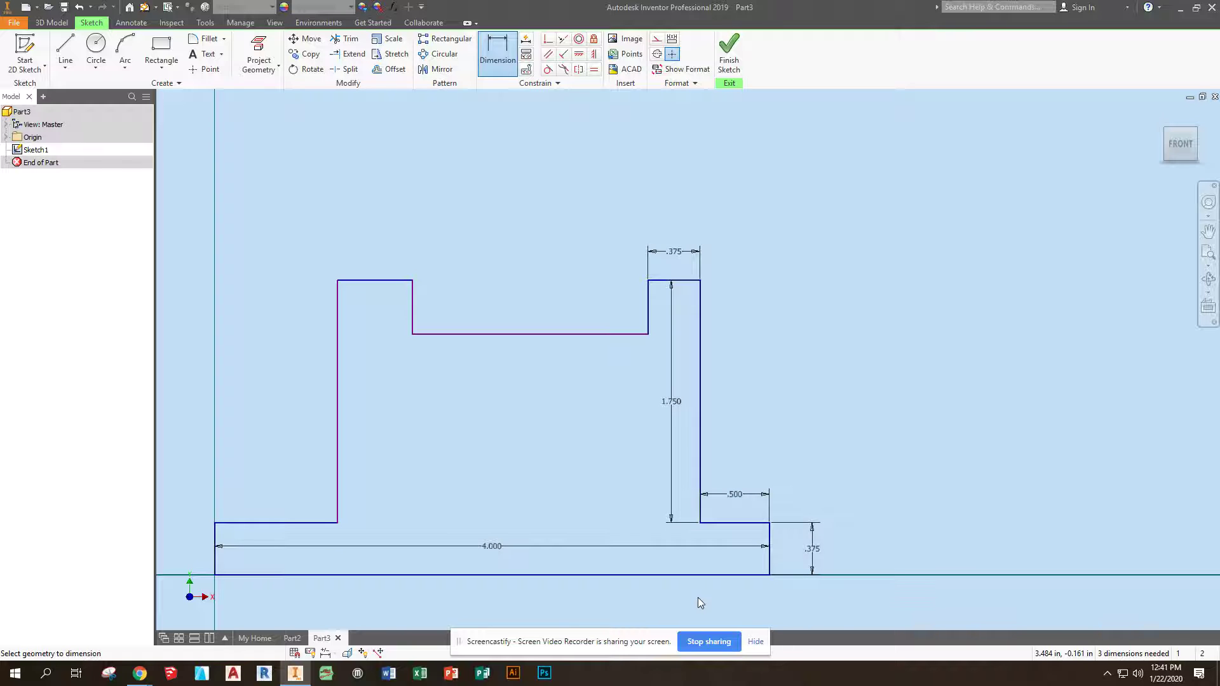
left_click(733, 500)
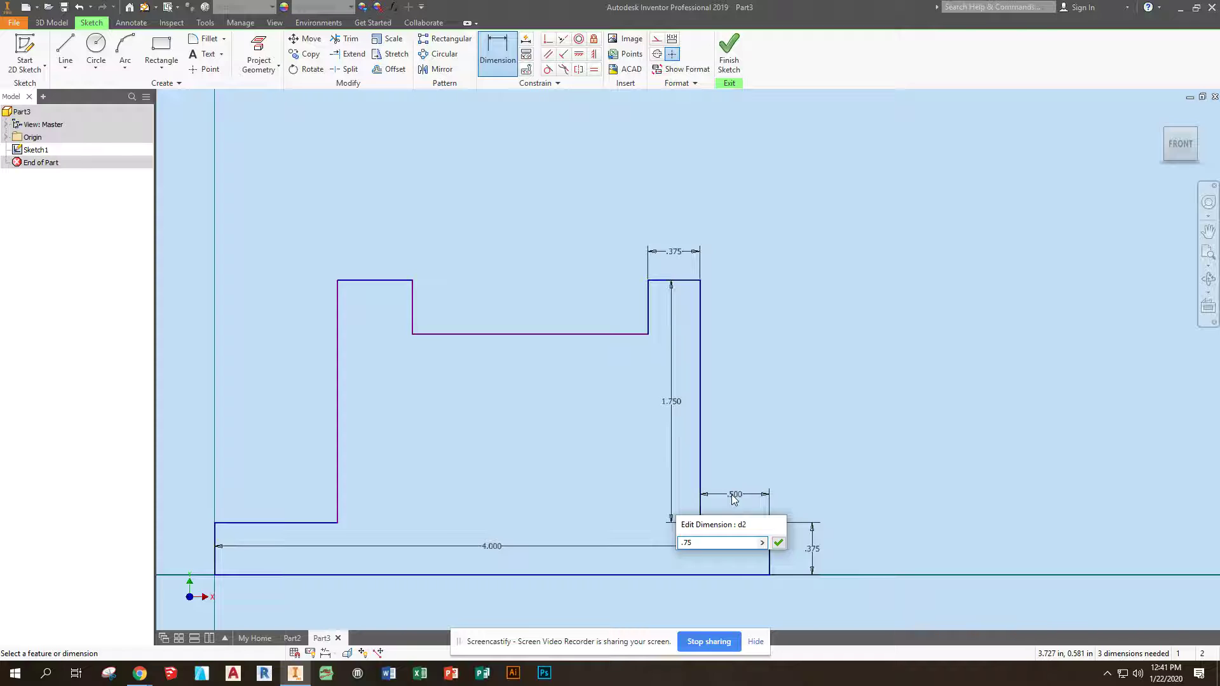
type(".75")
key("Return")
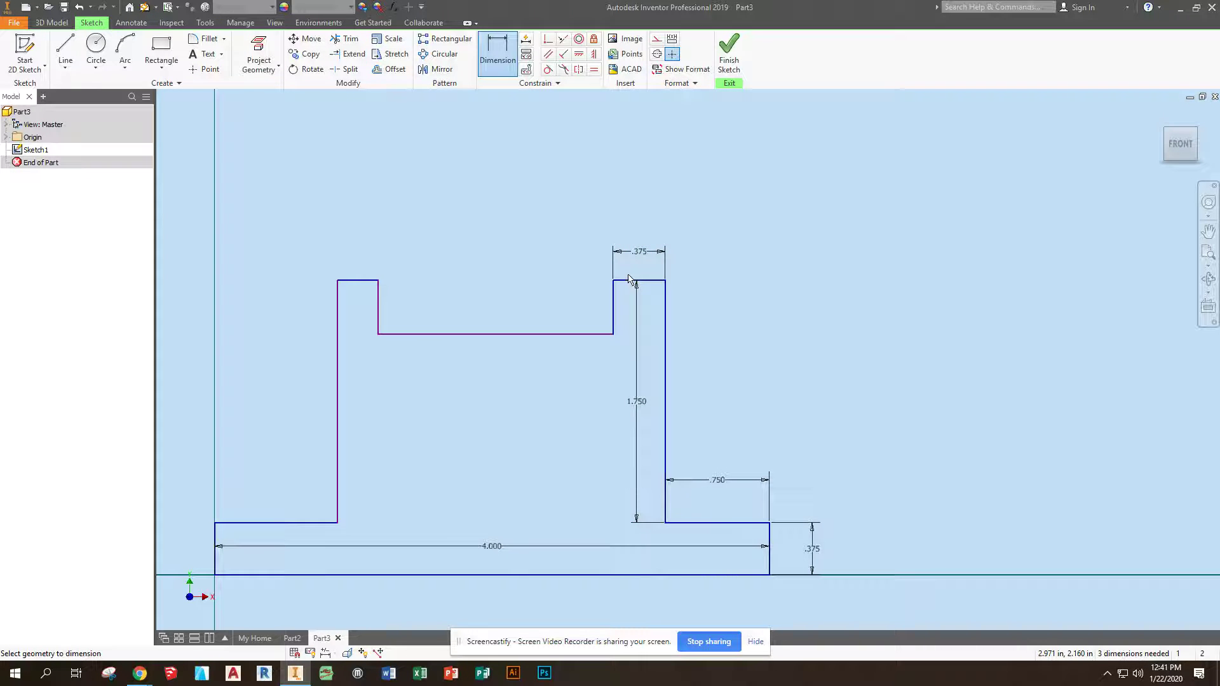
- Set the right upright's height to 2-.375 in
left_click(639, 405)
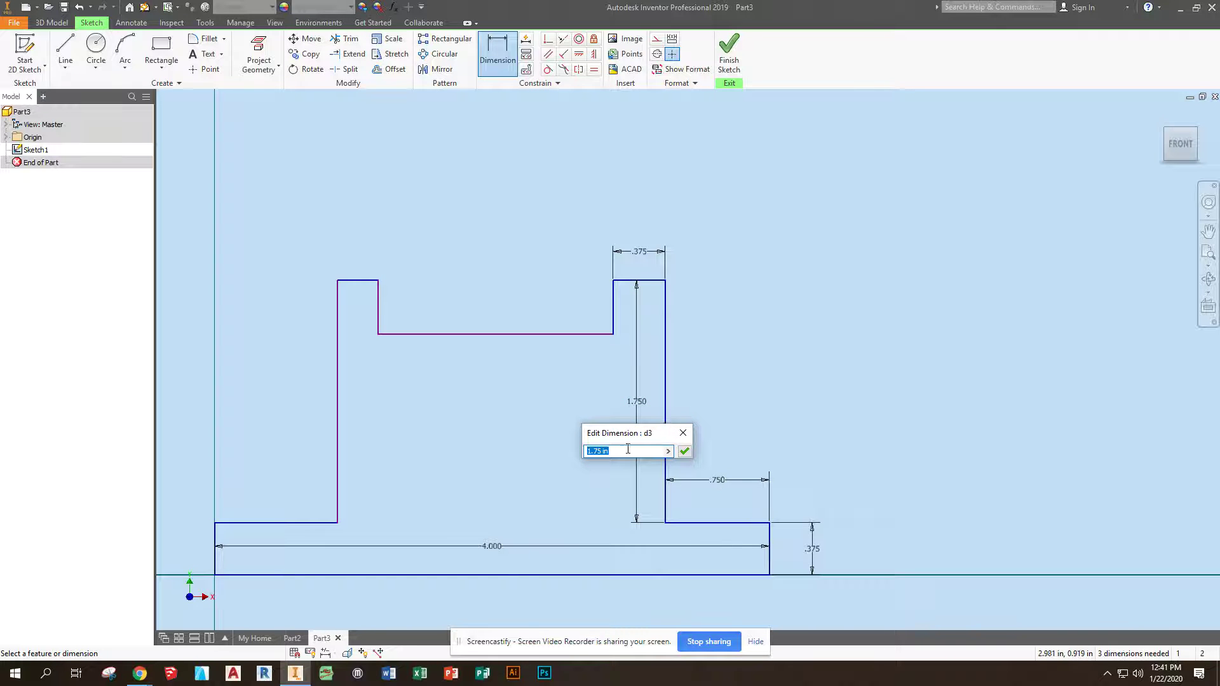
type("2-.375")
key("Return")
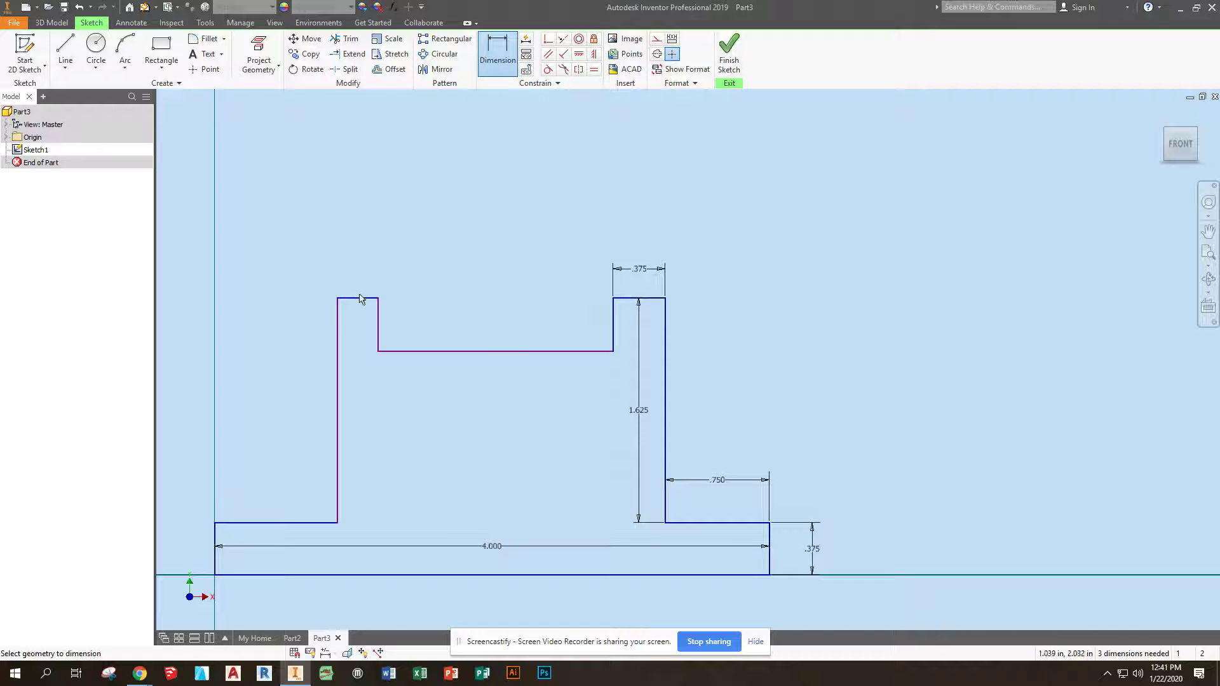
- Dimension the left ledge at 0.75 in and the left upright's top edge at 0.375 in
left_click(261, 527)
left_click(257, 492)
type(".75")
key("Return")
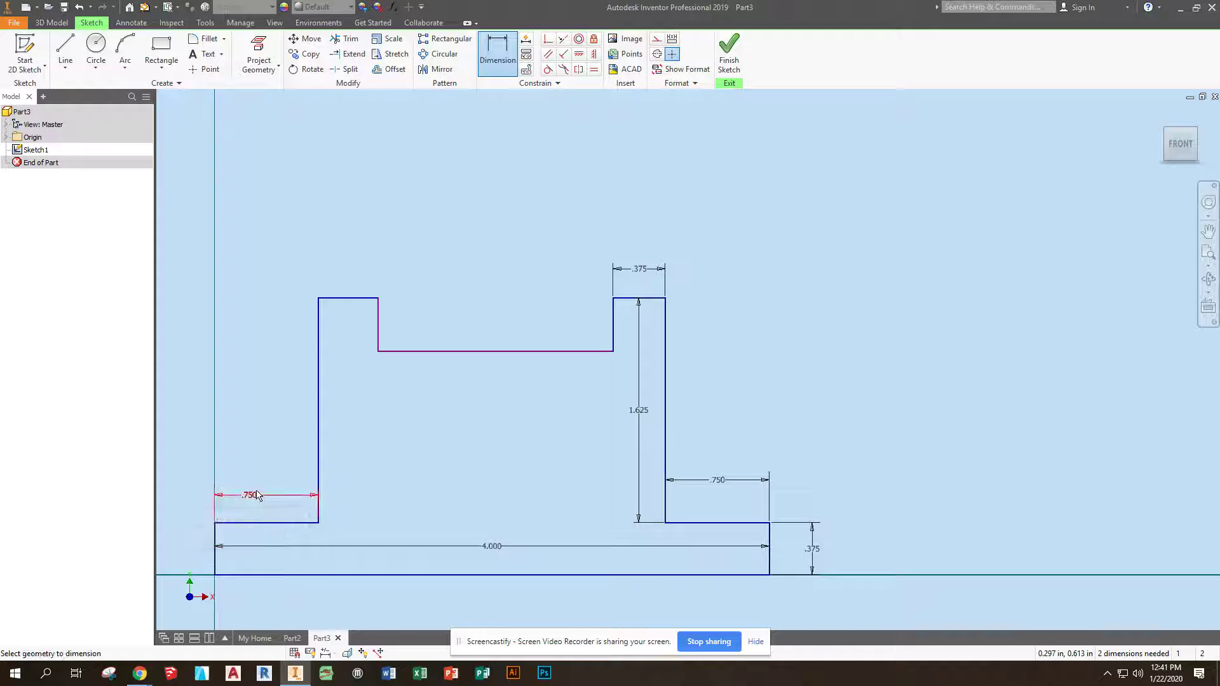
left_click(354, 299)
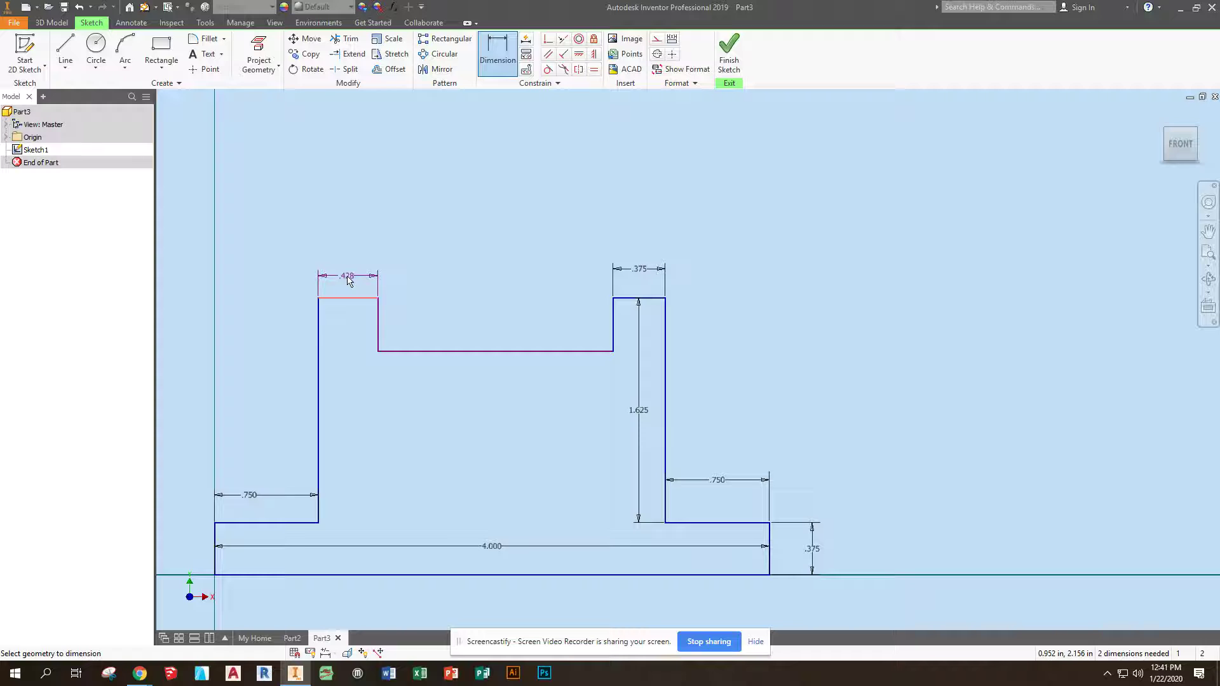
left_click(348, 278)
type(".375")
key("Return")
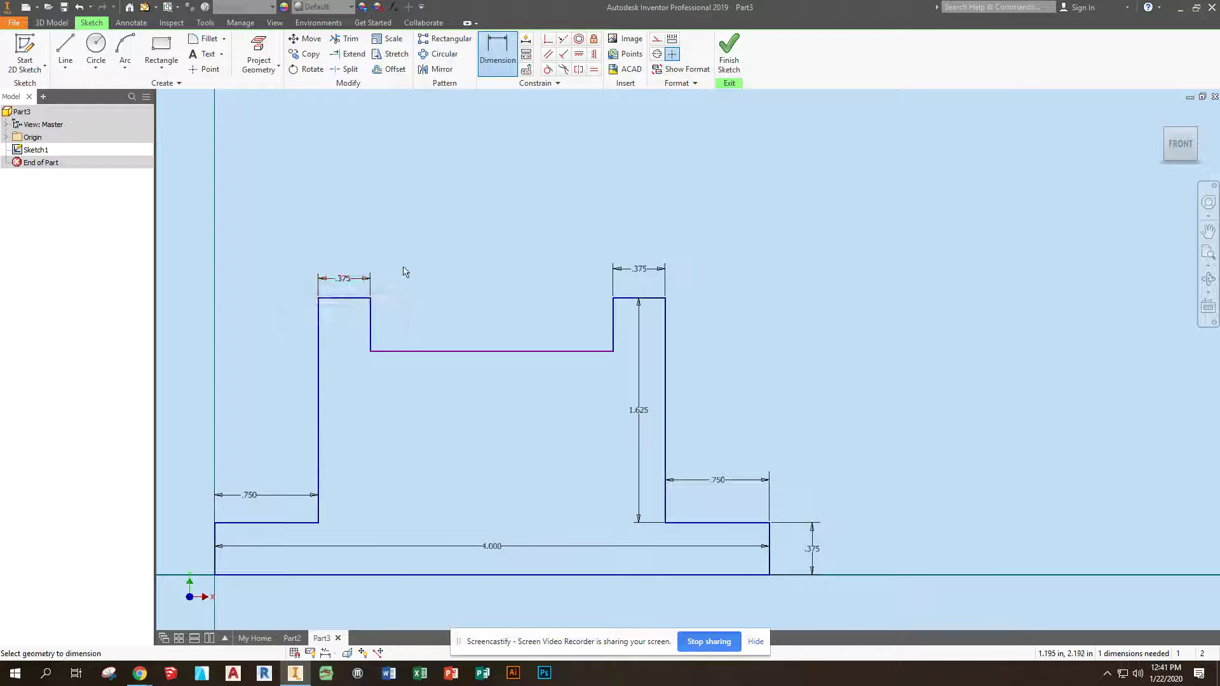
- Add a driven dimension to the horizontal edge at the bottom of the profile's notch
left_click(509, 353)
left_click(504, 315)
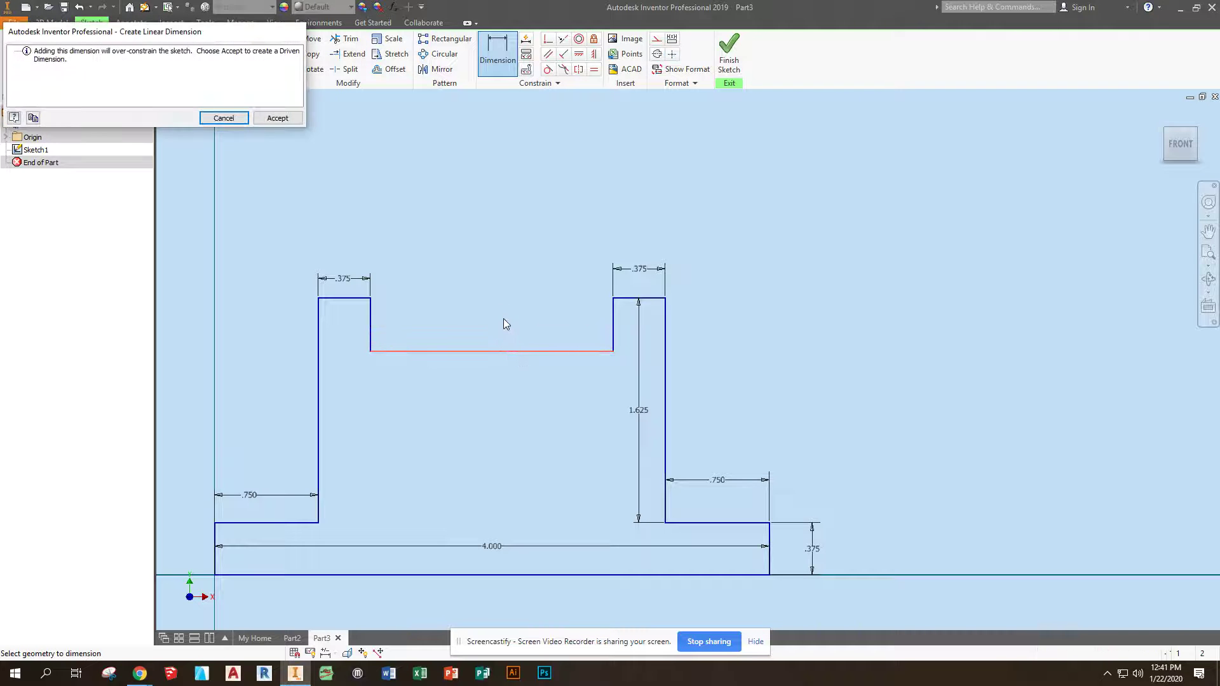
left_click(278, 118)
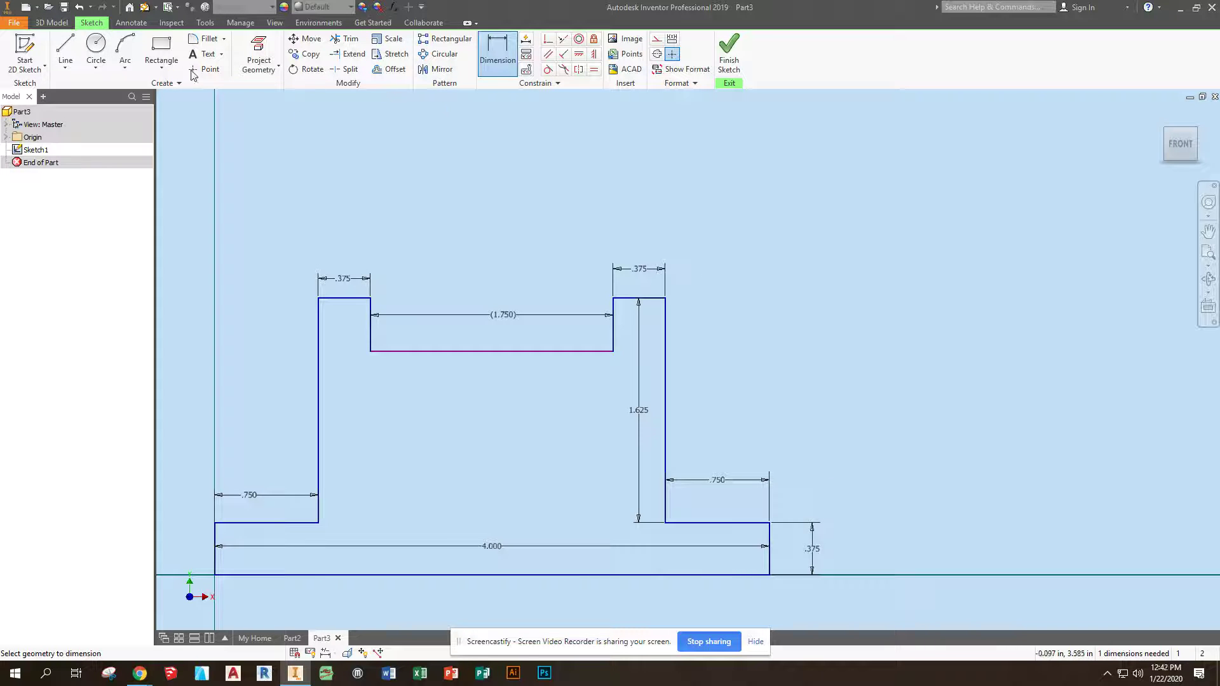
- Draw a 0.625 in diameter circle centred below the notch, with its centre about 0.65 in above the base edge
left_click(96, 50)
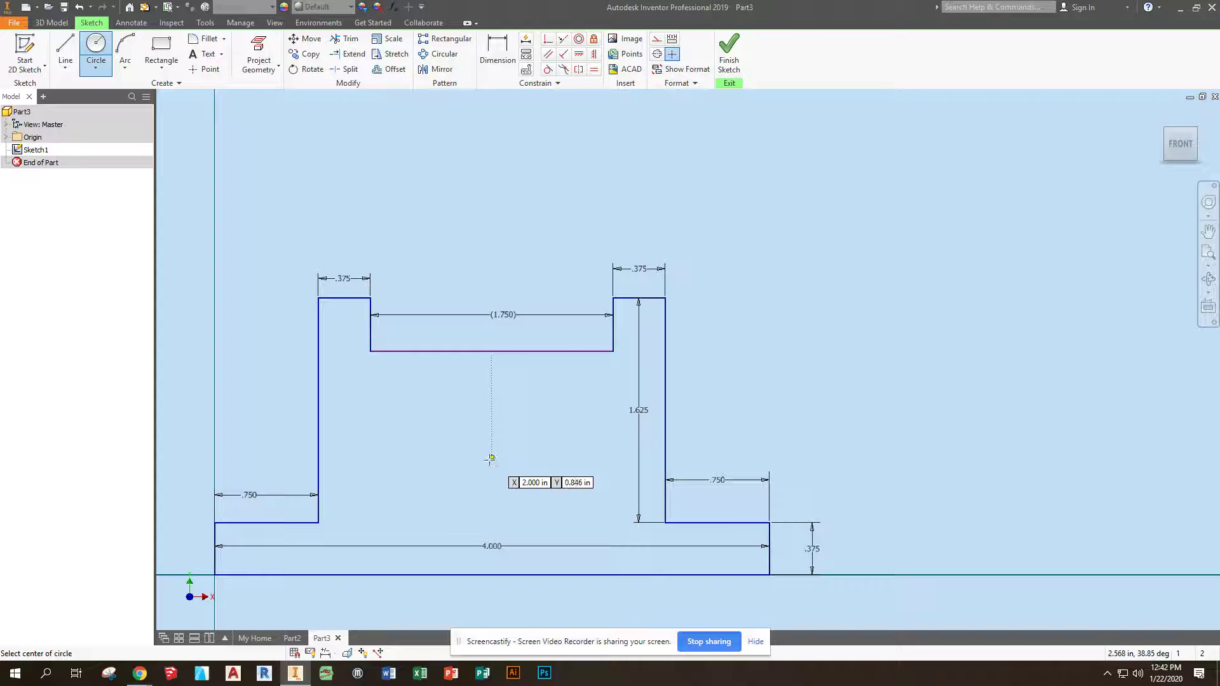
left_click(491, 484)
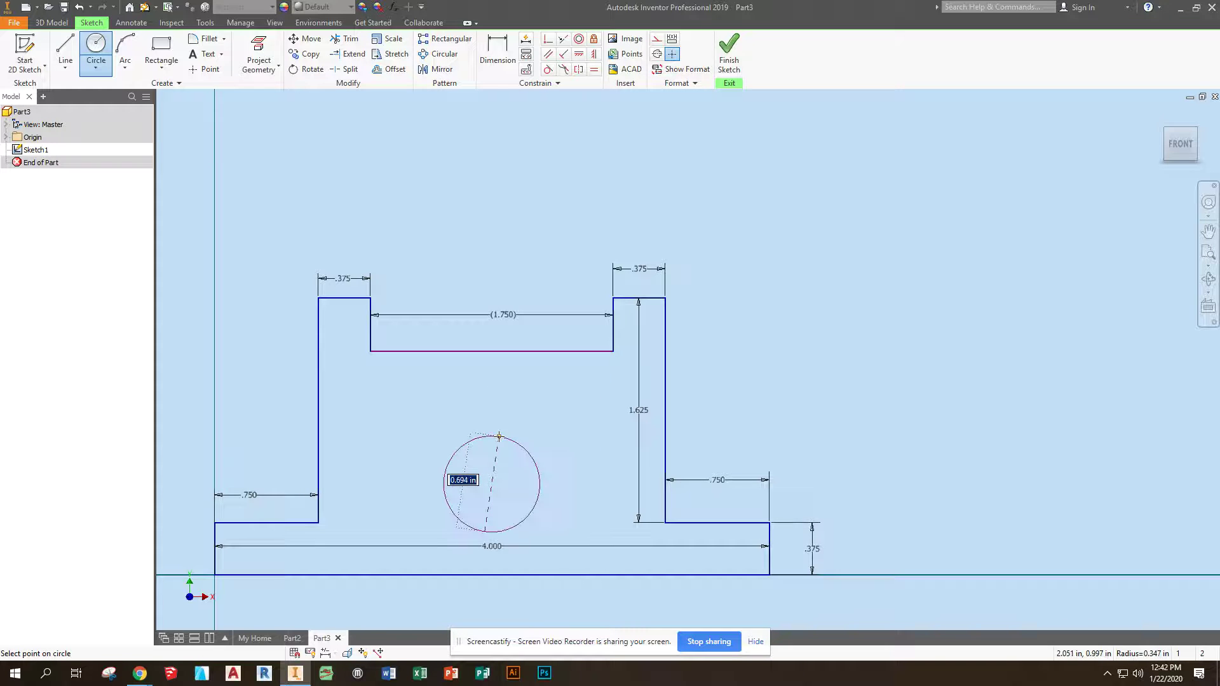
type(".625")
key("Return")
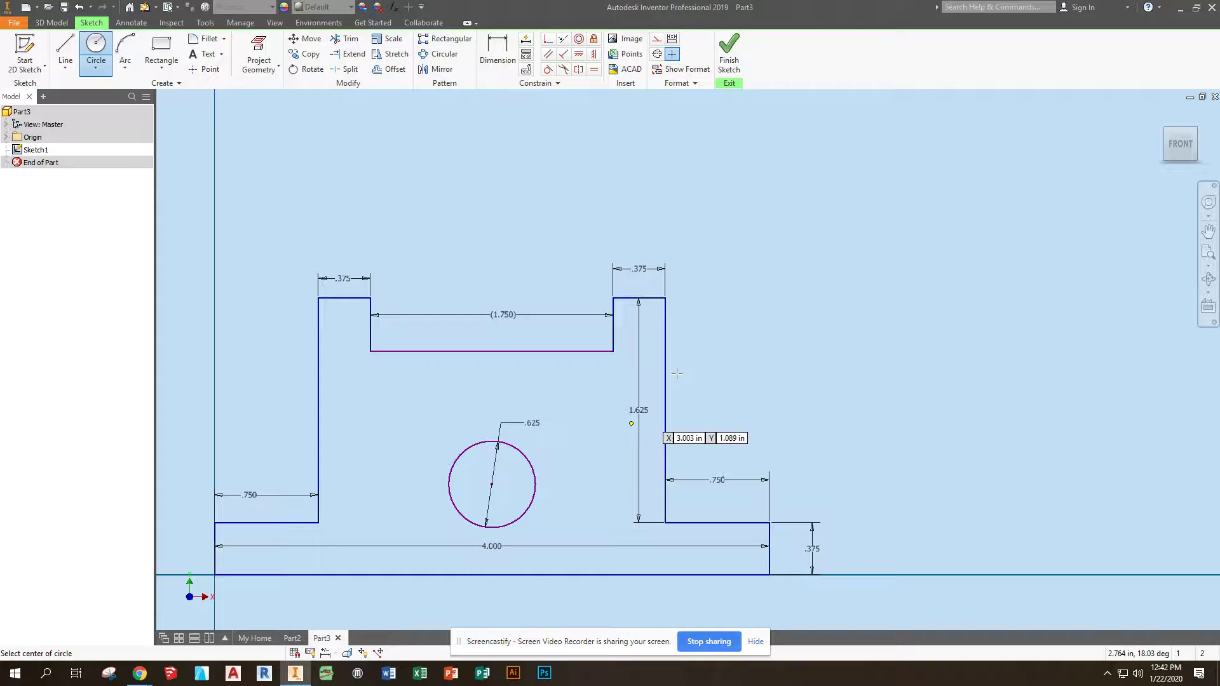
- Finish the sketch and extrude the notched profile with its circular hole 2 in
left_click(727, 51)
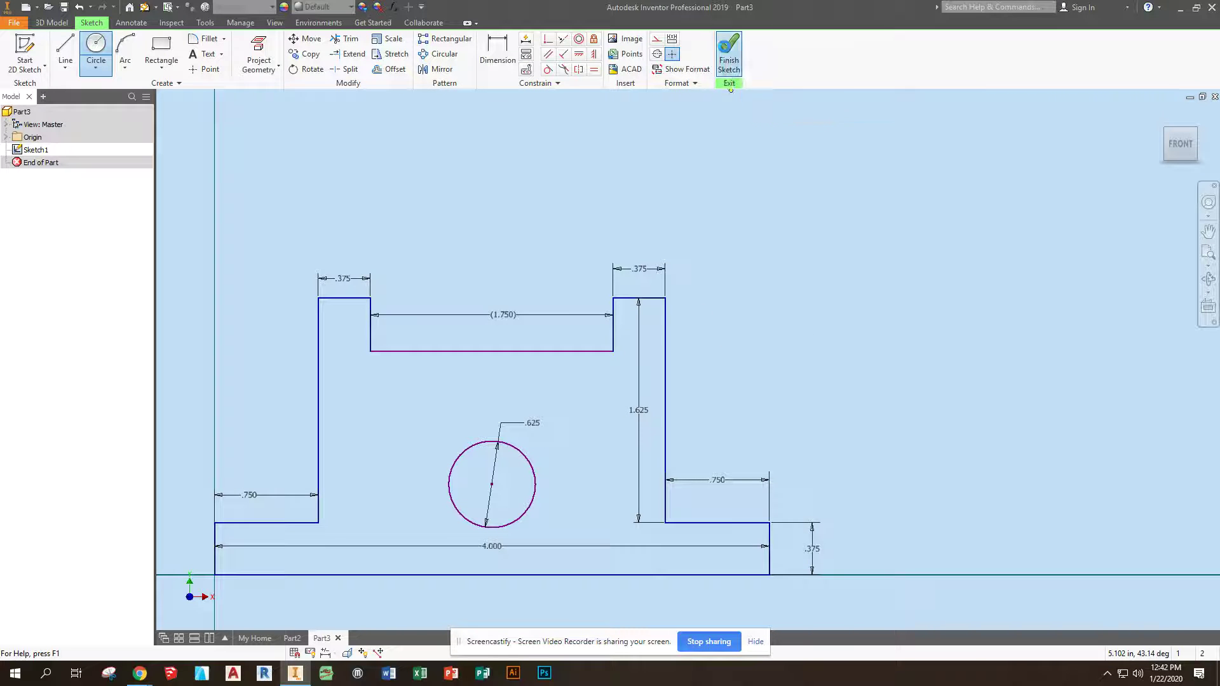
left_click(1208, 253)
left_click(63, 50)
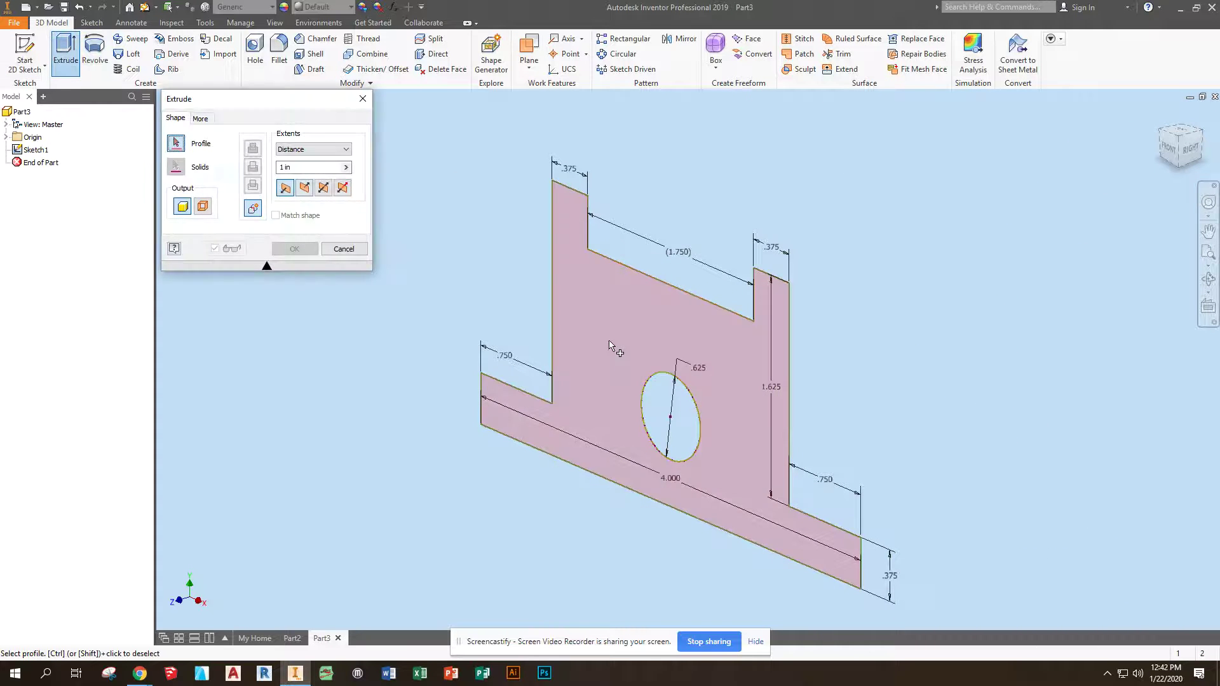
type("2")
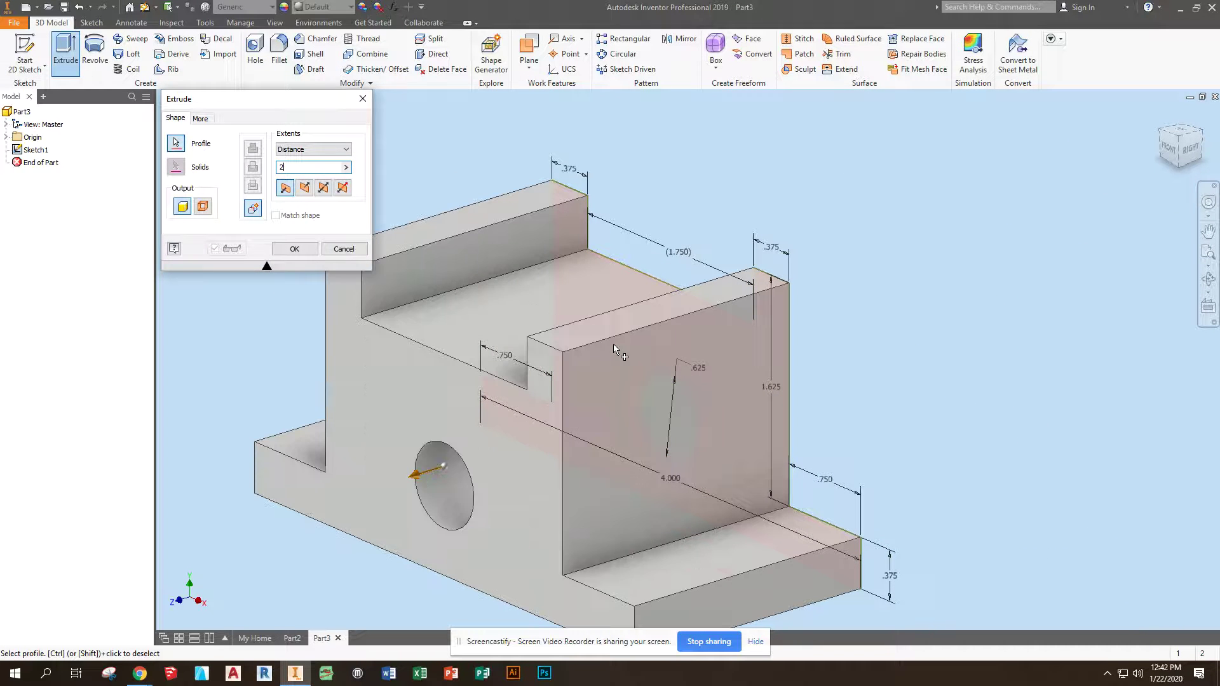
key("Return")
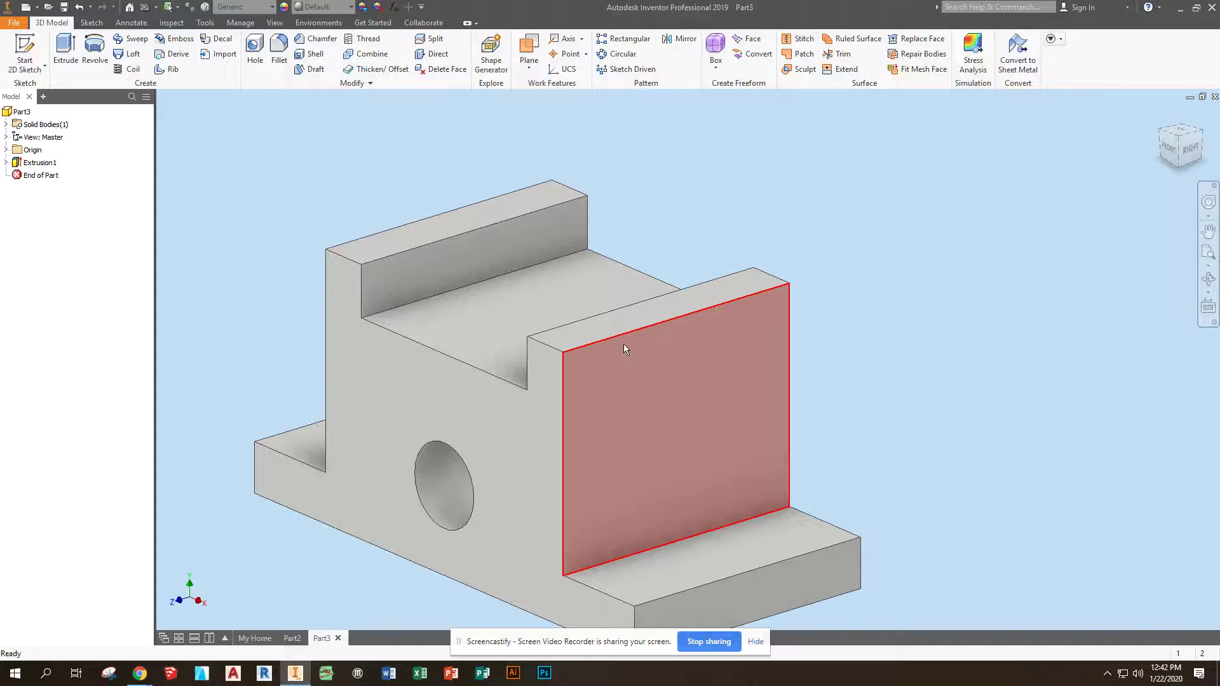
- Start a sketch on the left upright's top face and draw a narrow rectangle spanning lengthwise past both uprights
left_click(452, 233)
left_click(465, 216)
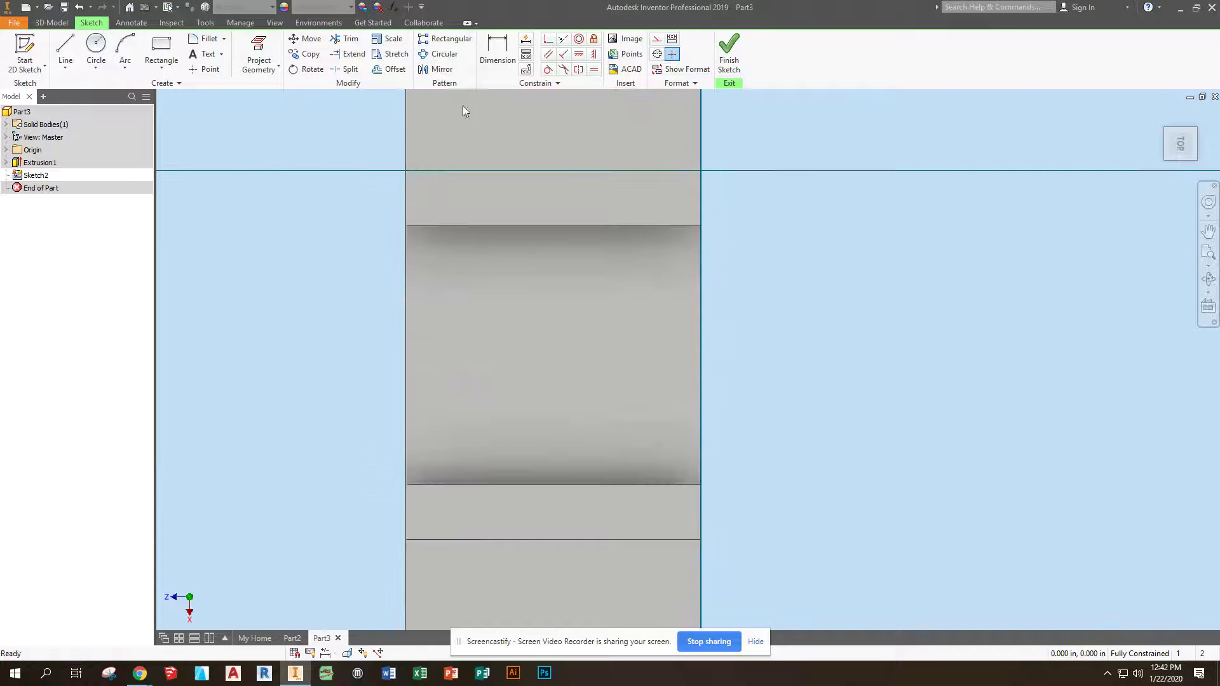
left_click(162, 48)
left_click(491, 145)
left_click(617, 575)
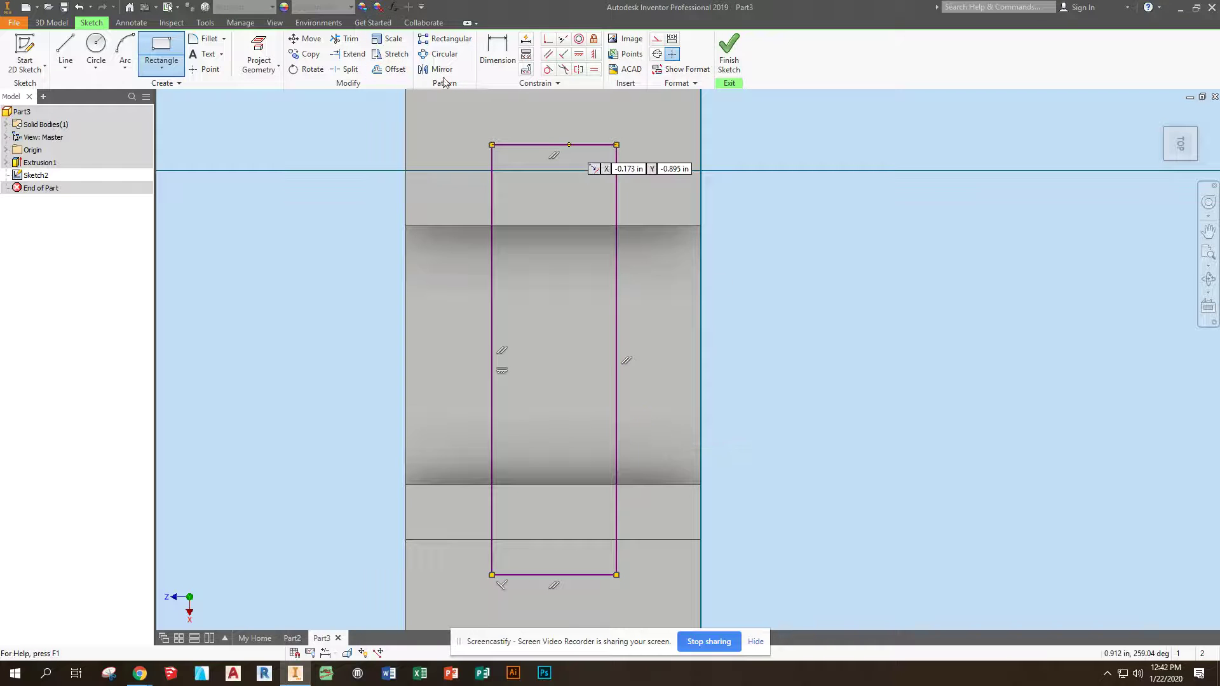
left_click(487, 55)
left_click(407, 202)
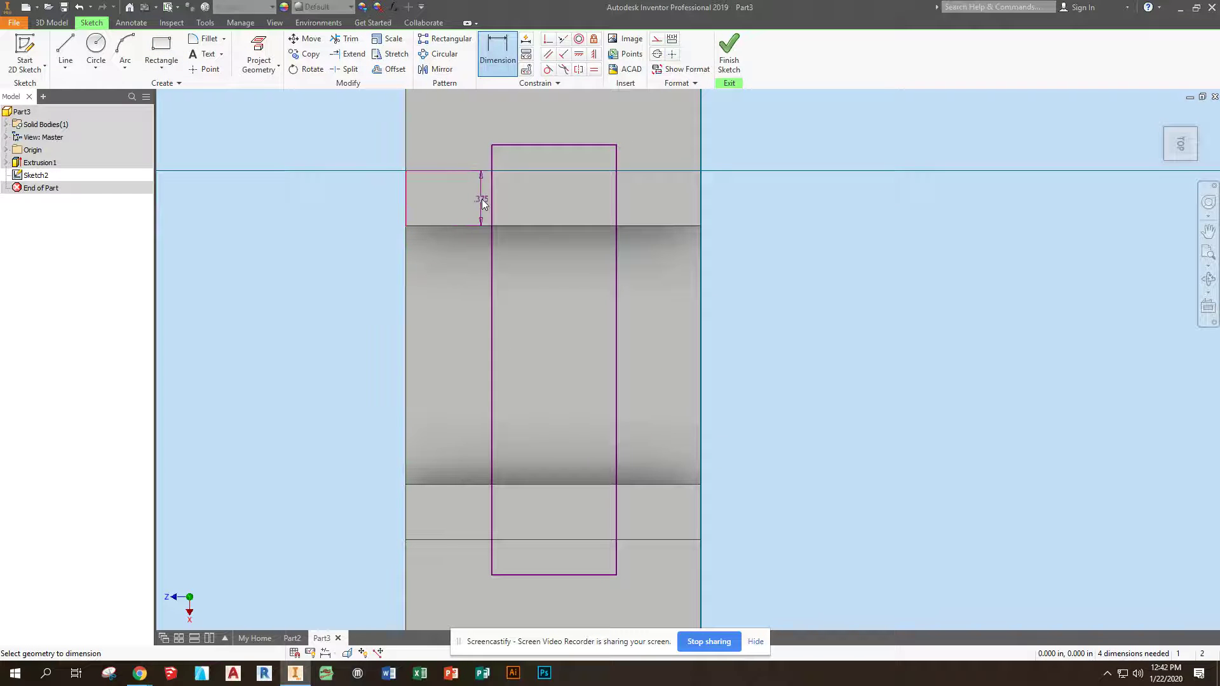
left_click(491, 202)
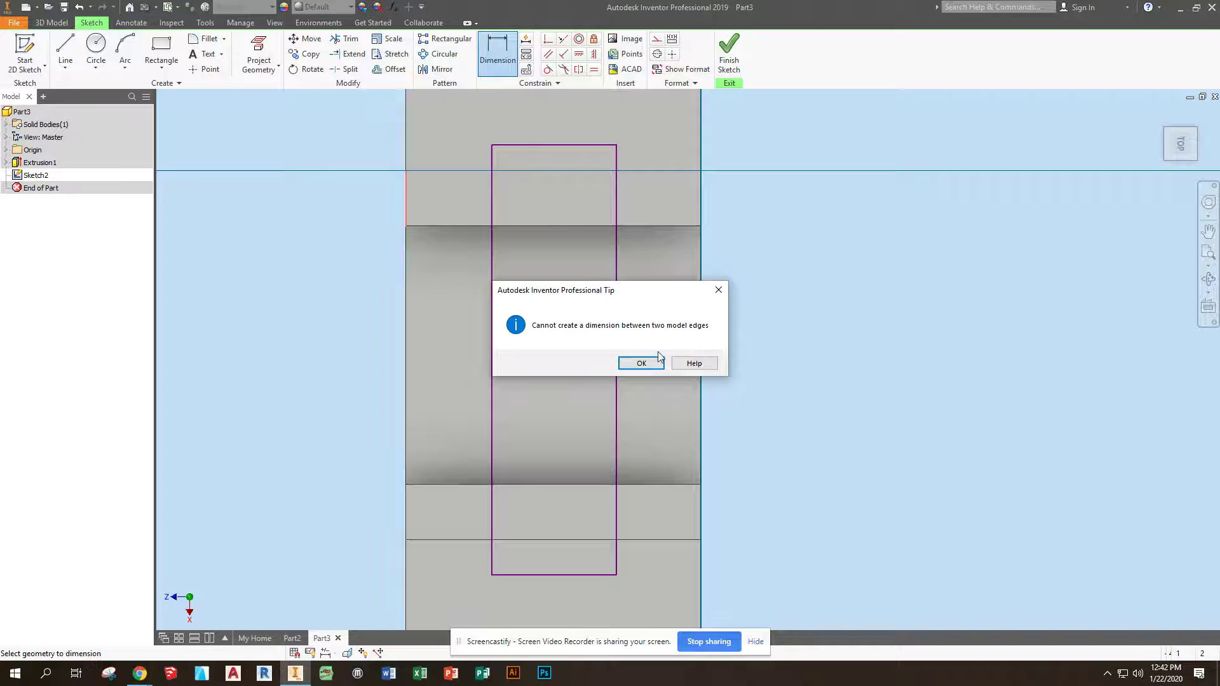
left_click(637, 363)
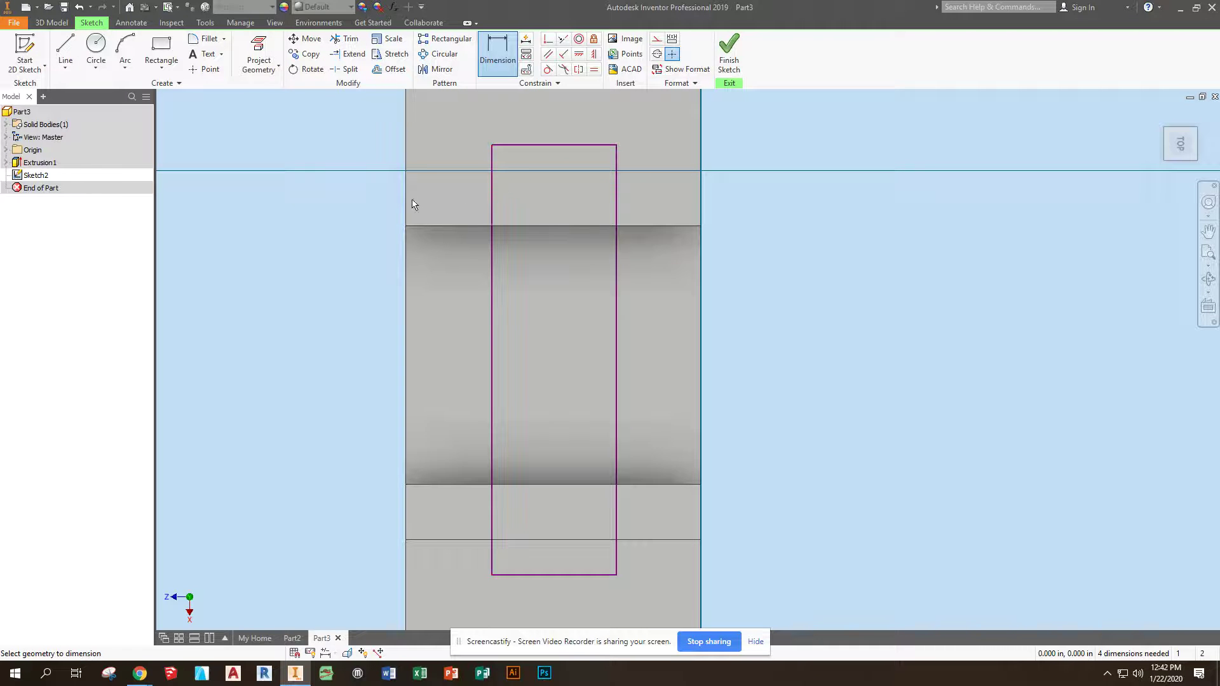
- Dimension the rectangle's long sides 0.375 in from the block's front and rear edges
left_click(406, 205)
left_click(491, 203)
left_click(462, 197)
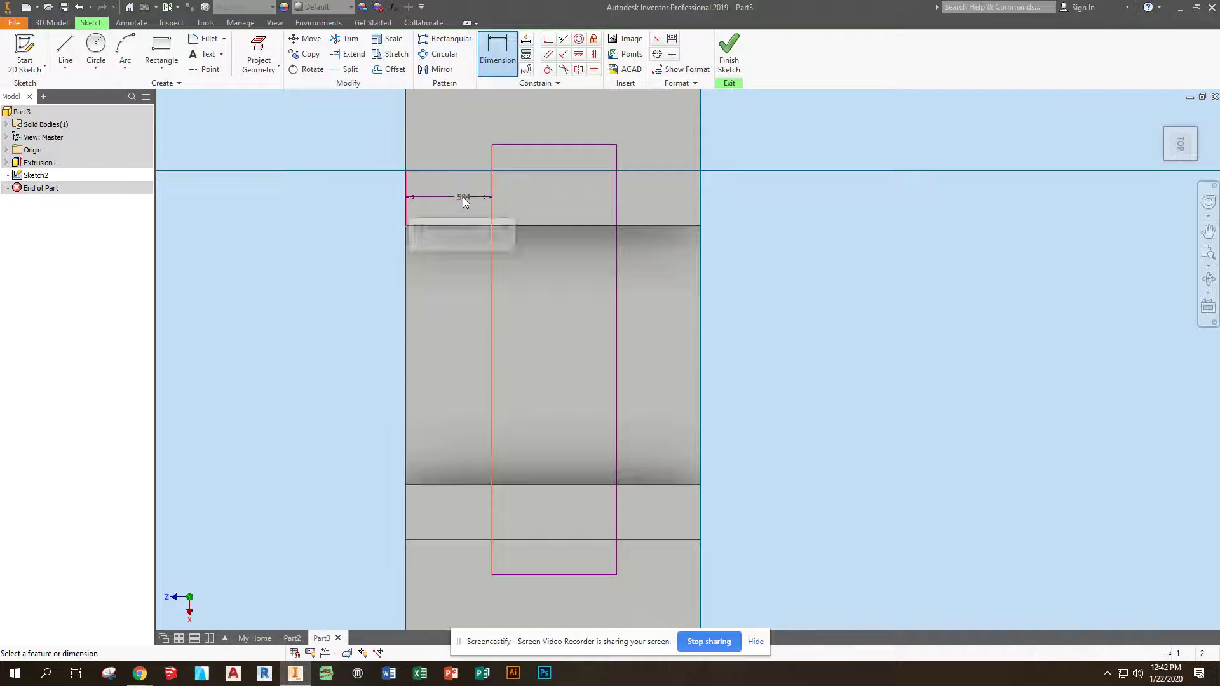
type(".375")
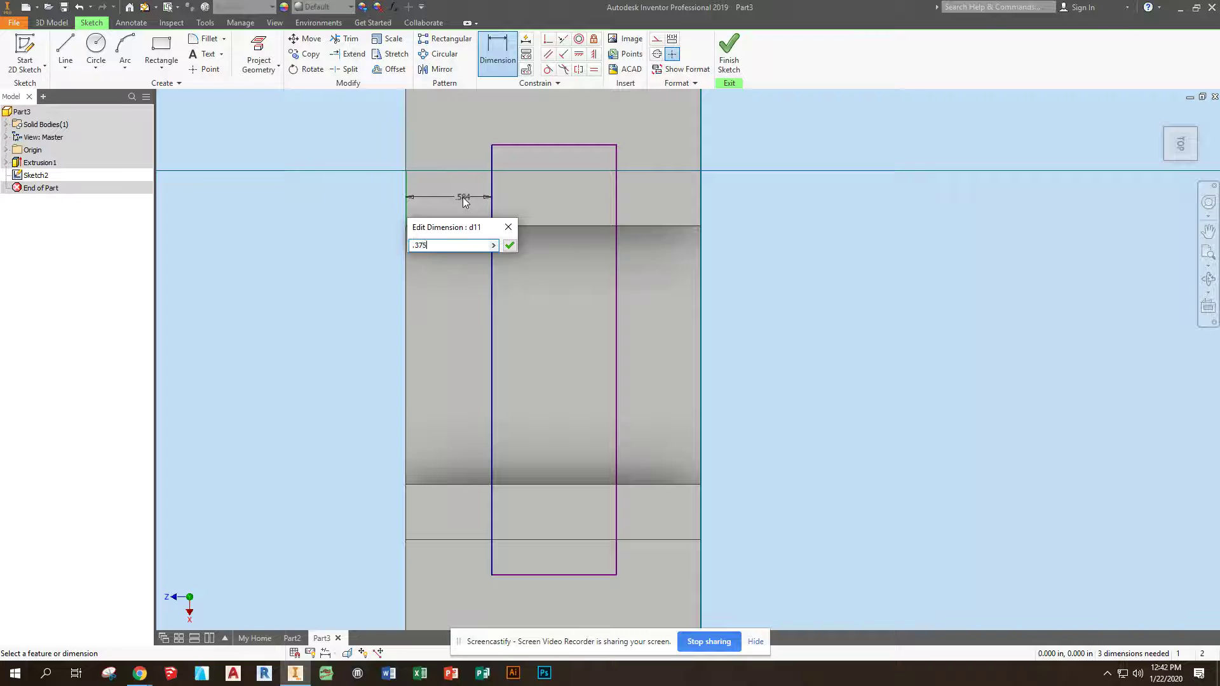
key("Return")
left_click(620, 204)
left_click(701, 200)
left_click(671, 203)
type(".375")
key("Return")
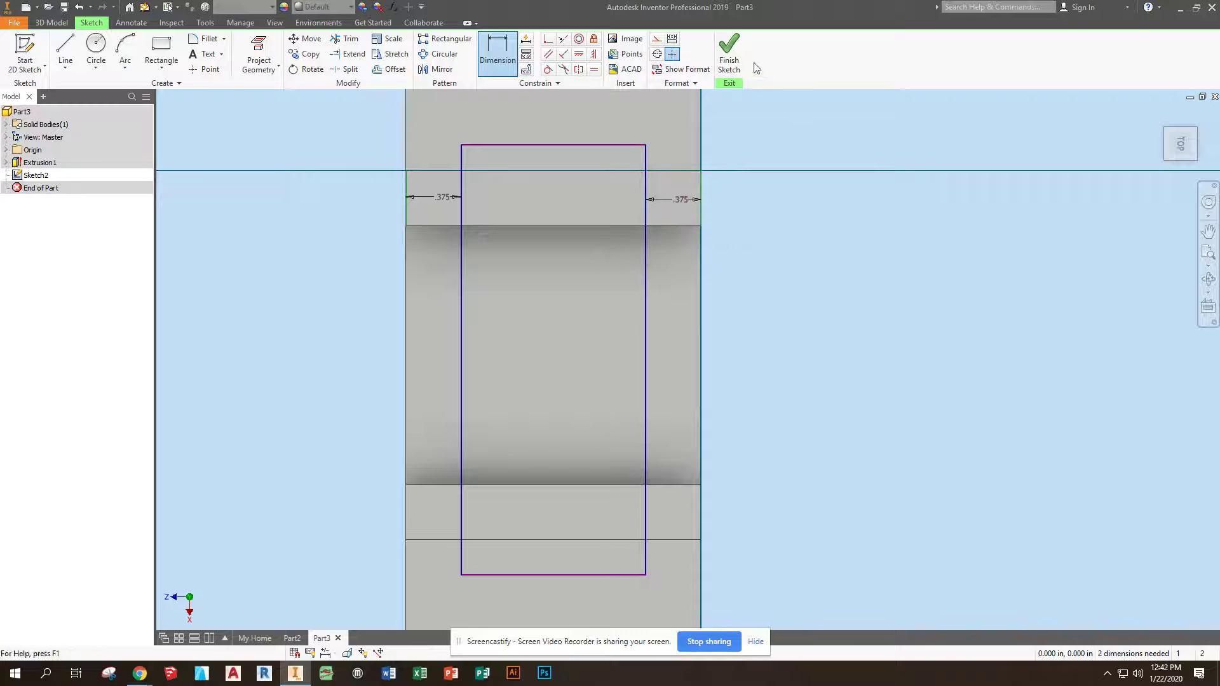
- Finish the sketch and extrude the rectangle as a 0.5 in deep cut into the top of the block
left_click(728, 58)
left_click(65, 49)
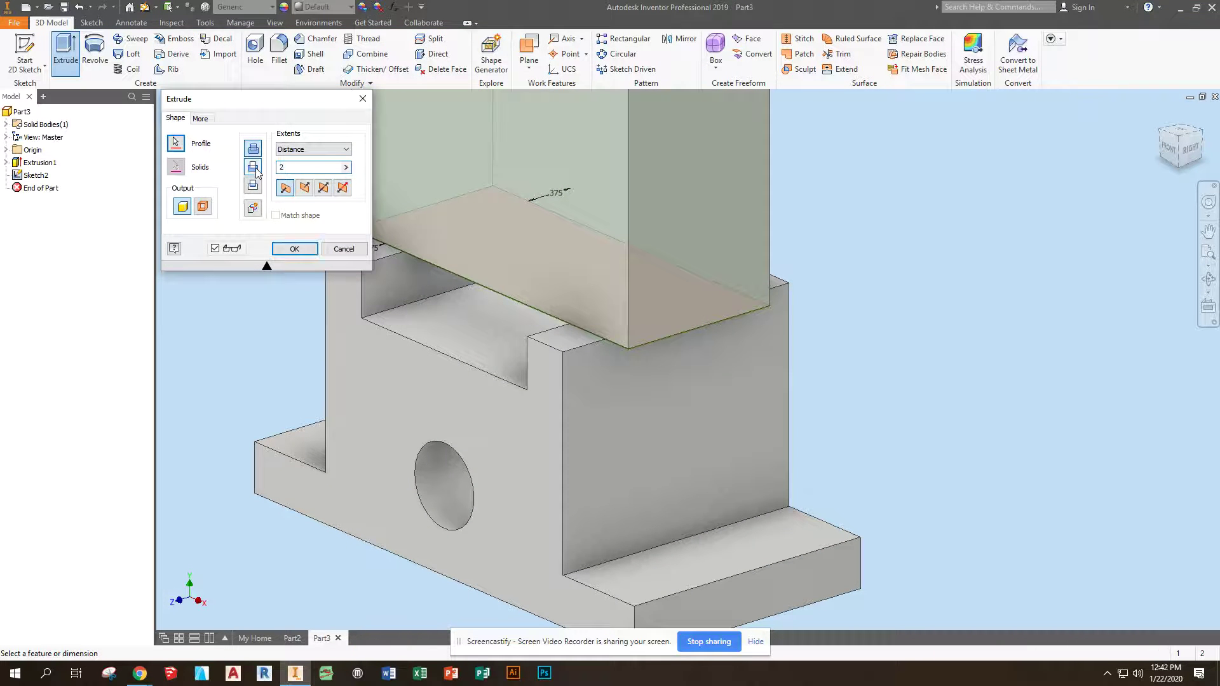
left_click(253, 167)
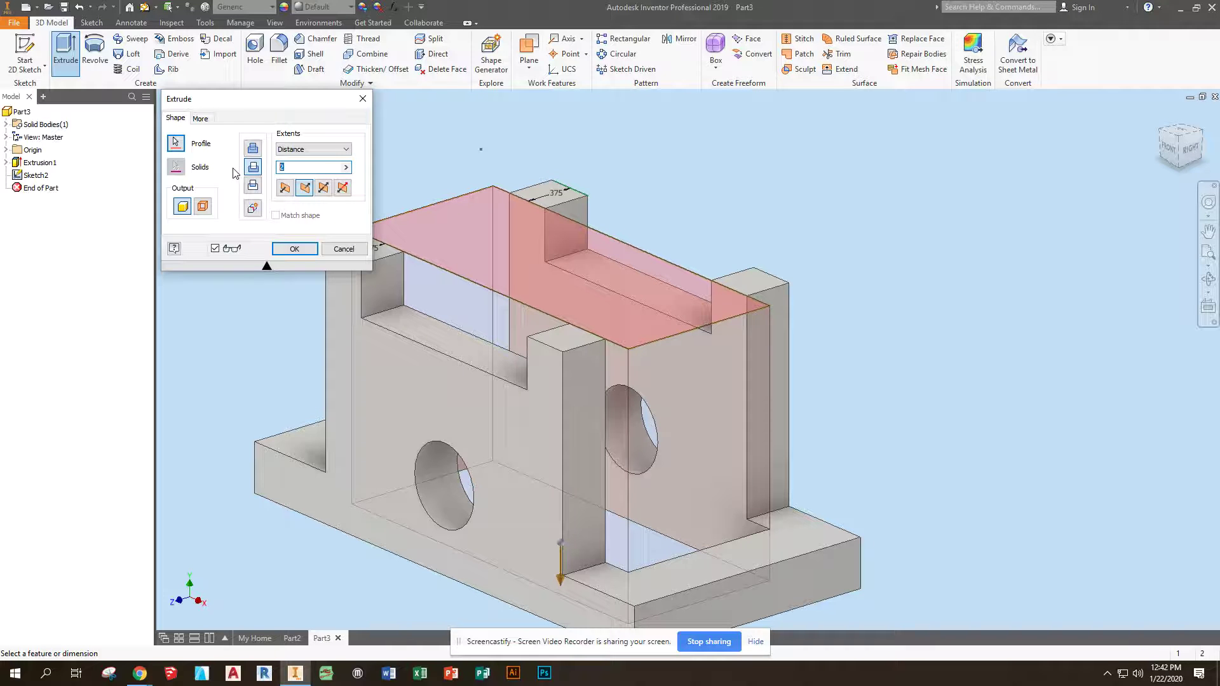
type(".5")
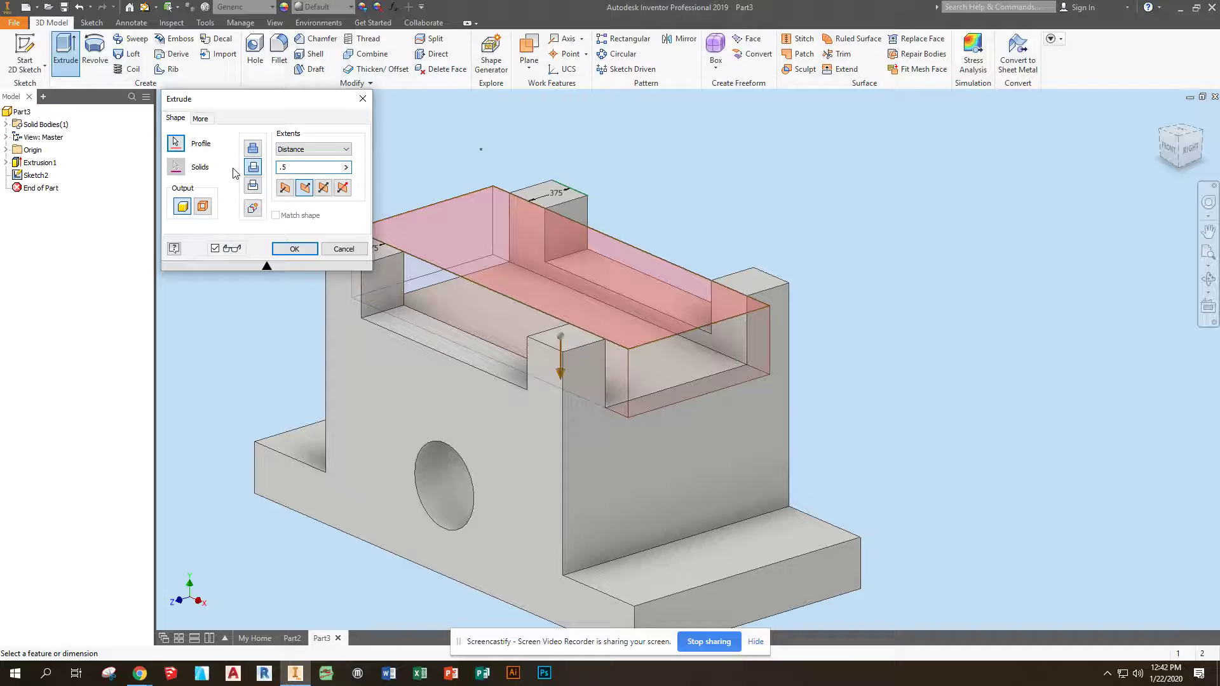
left_click(288, 245)
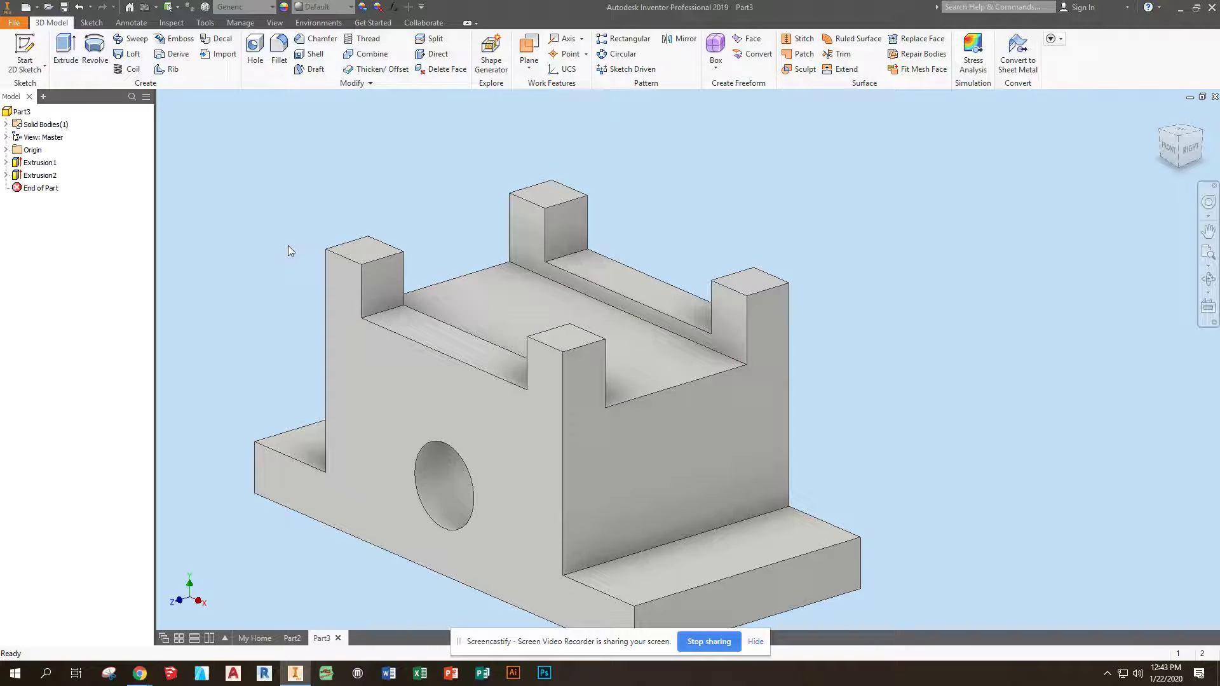
- Try the materials Steel, Non-Alloy and Steel, High Strength, Low Alloy on the block
left_click(258, 8)
scroll(241, 368, "down", 8)
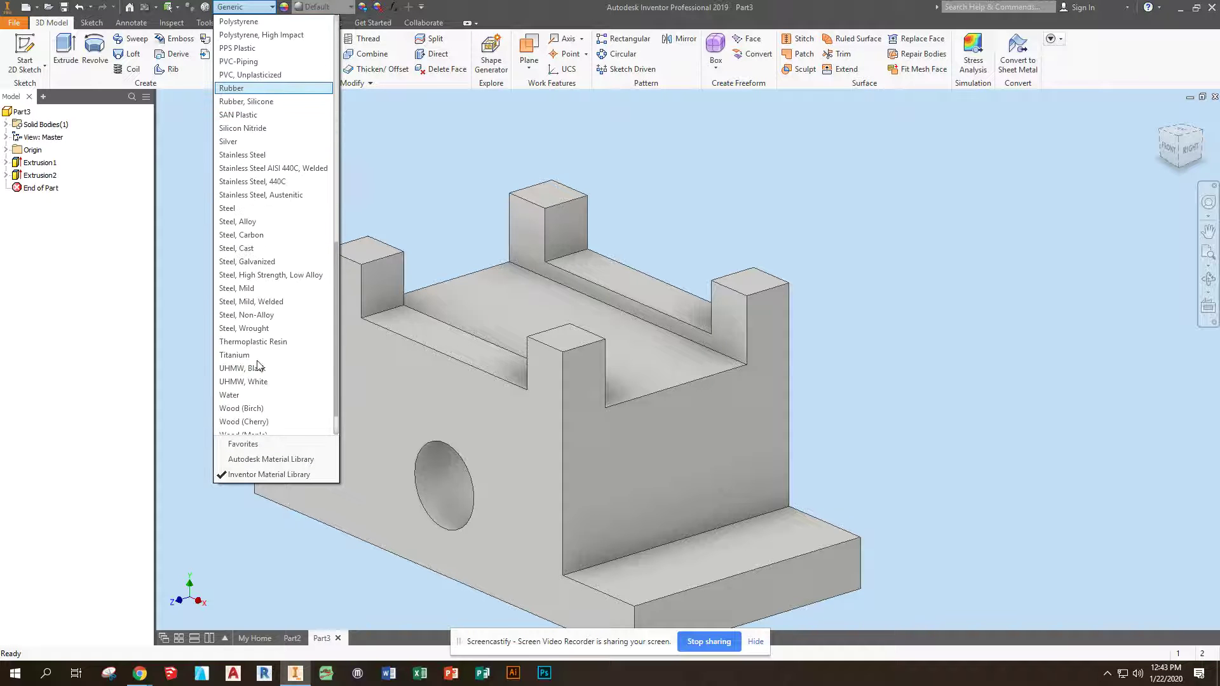
left_click(241, 315)
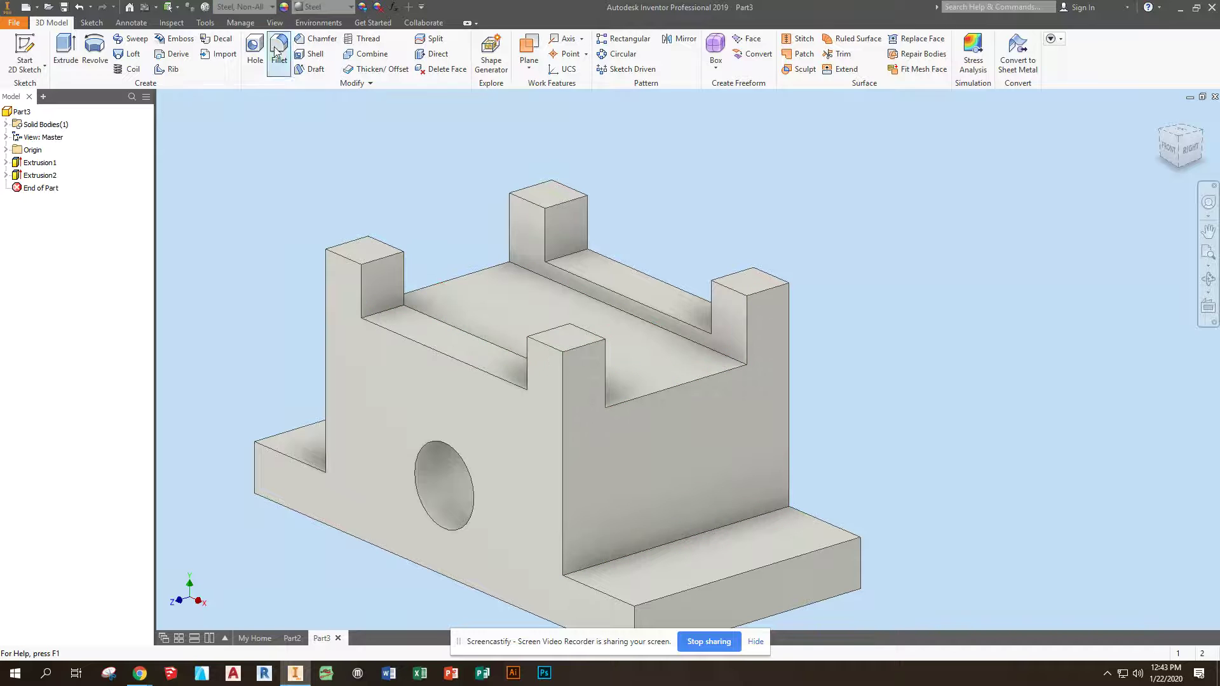
left_click(245, 6)
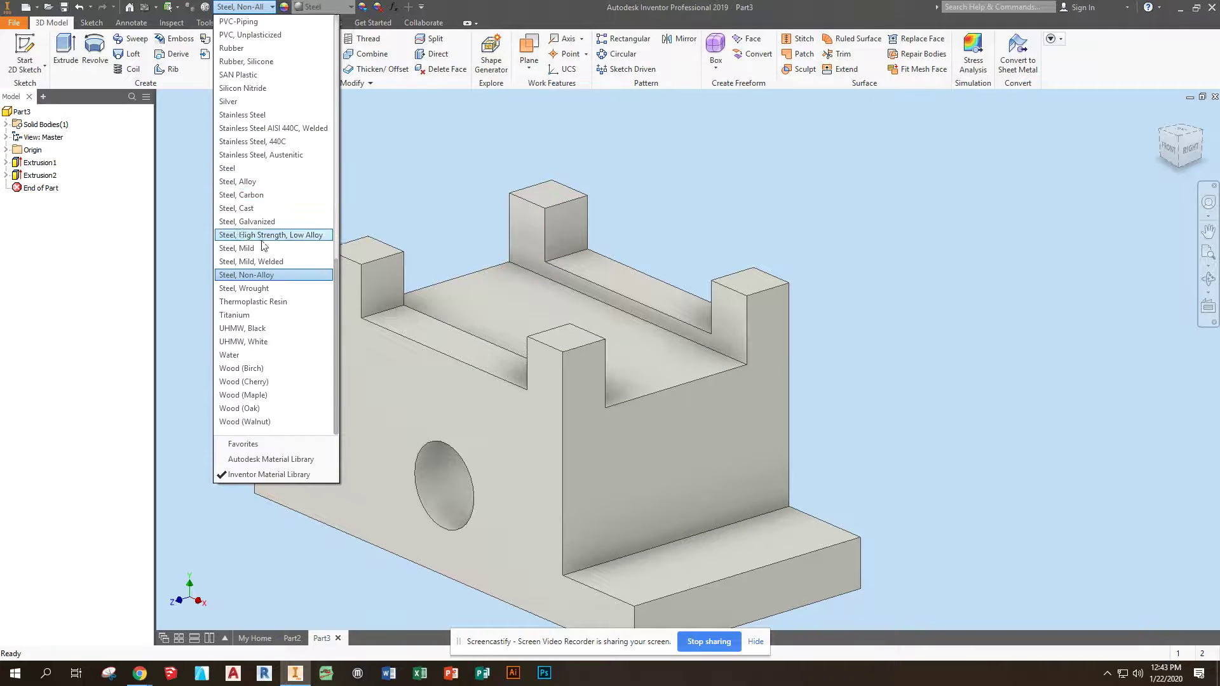
left_click(259, 229)
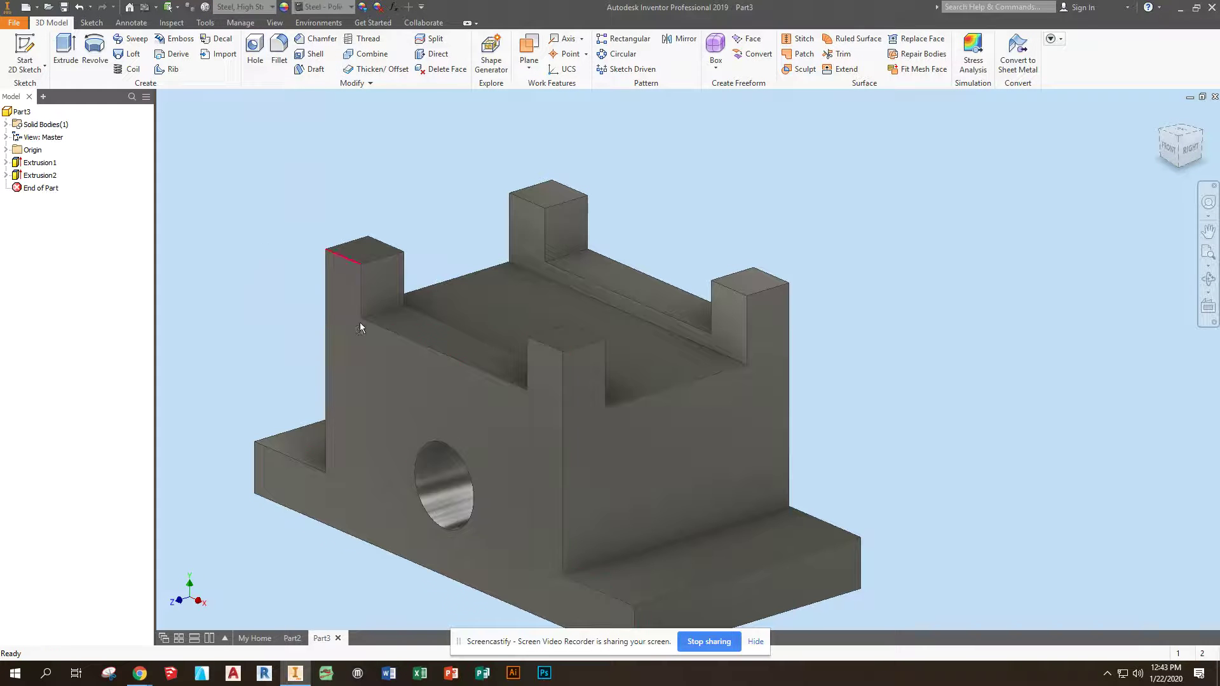
- Assign the material Steel, Galvanized to the block
left_click(244, 6)
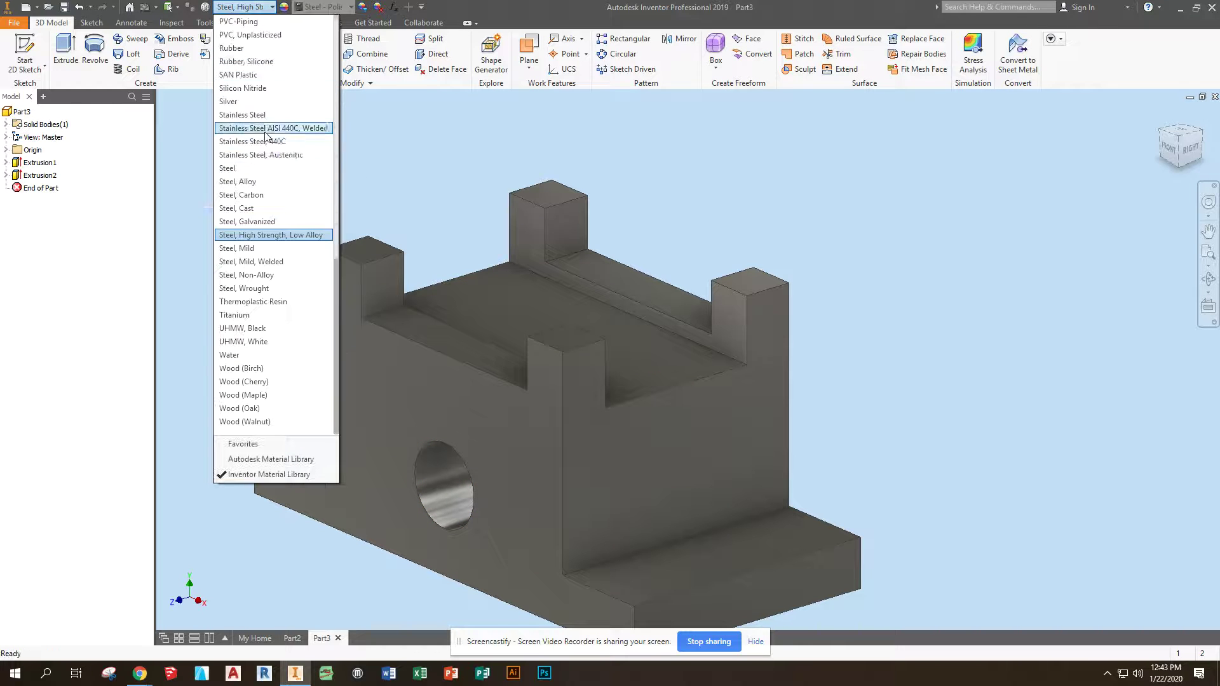
left_click(253, 222)
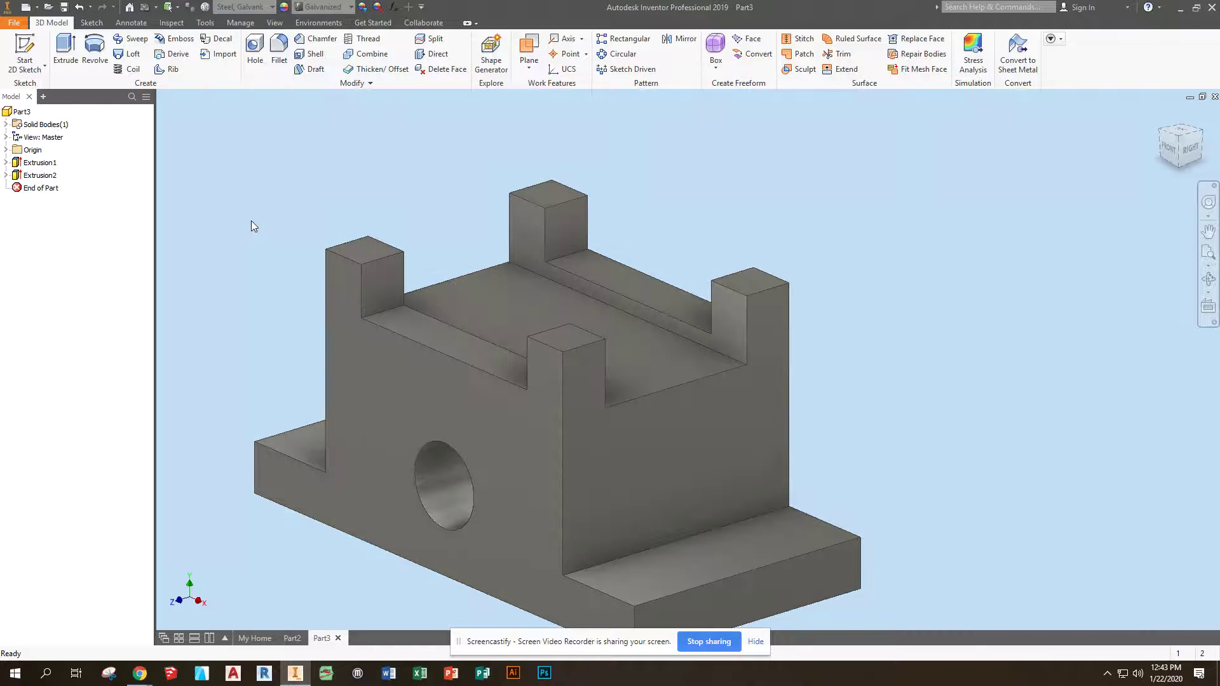
middle_click_drag(779, 334, 622, 429, "shift")
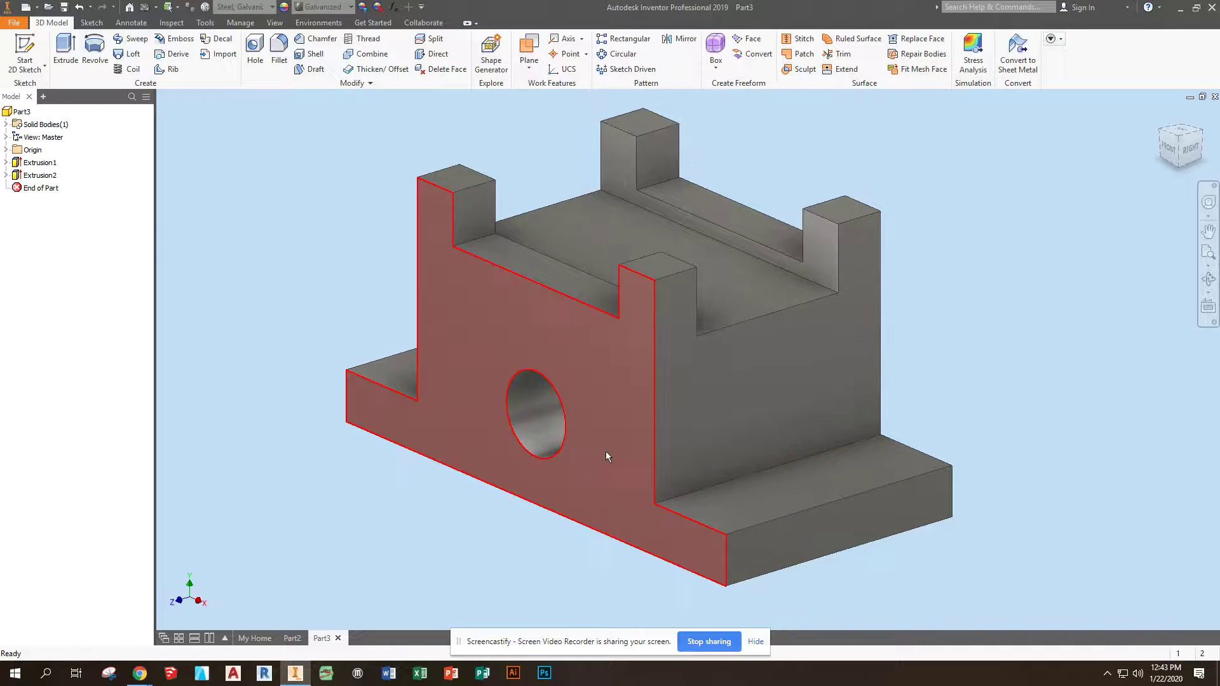
- Create a new standard part and accept the style library definitions
left_click(252, 638)
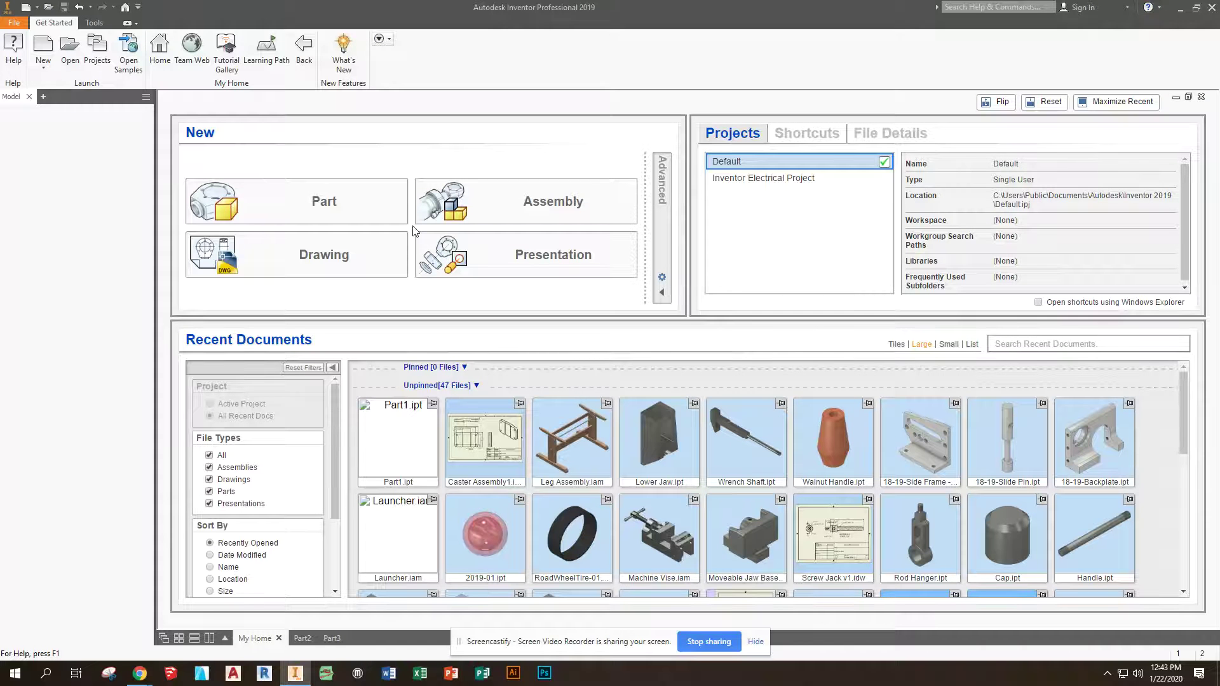
left_click(323, 213)
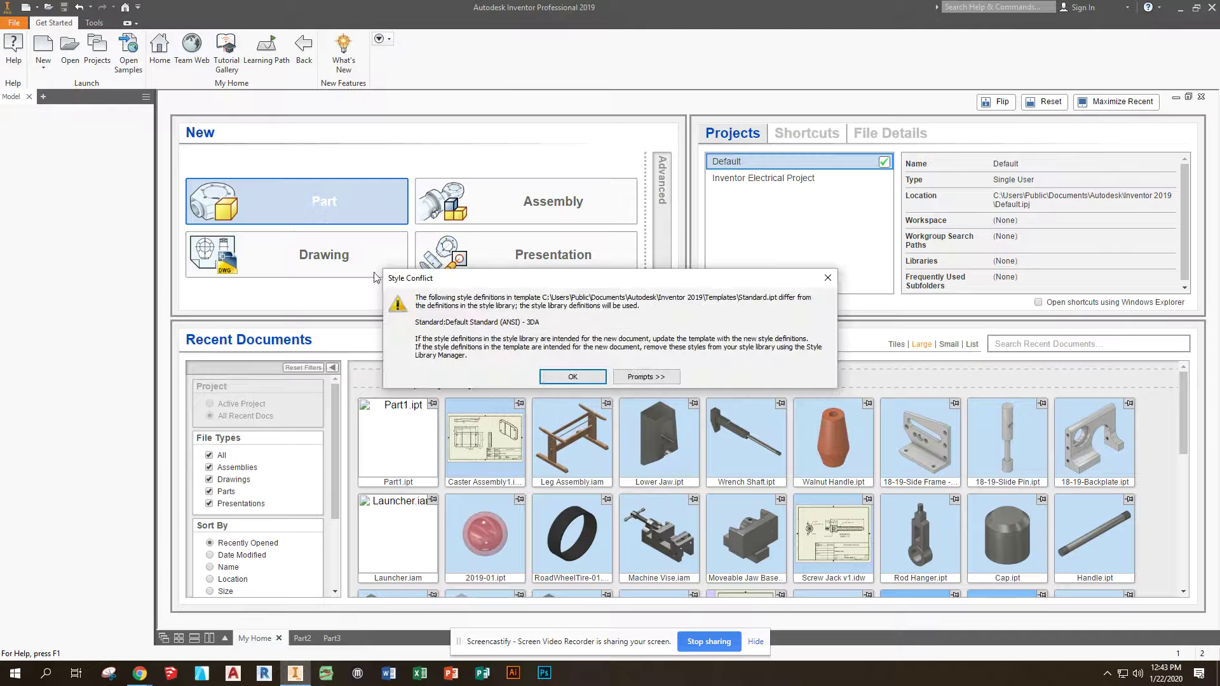
left_click(573, 376)
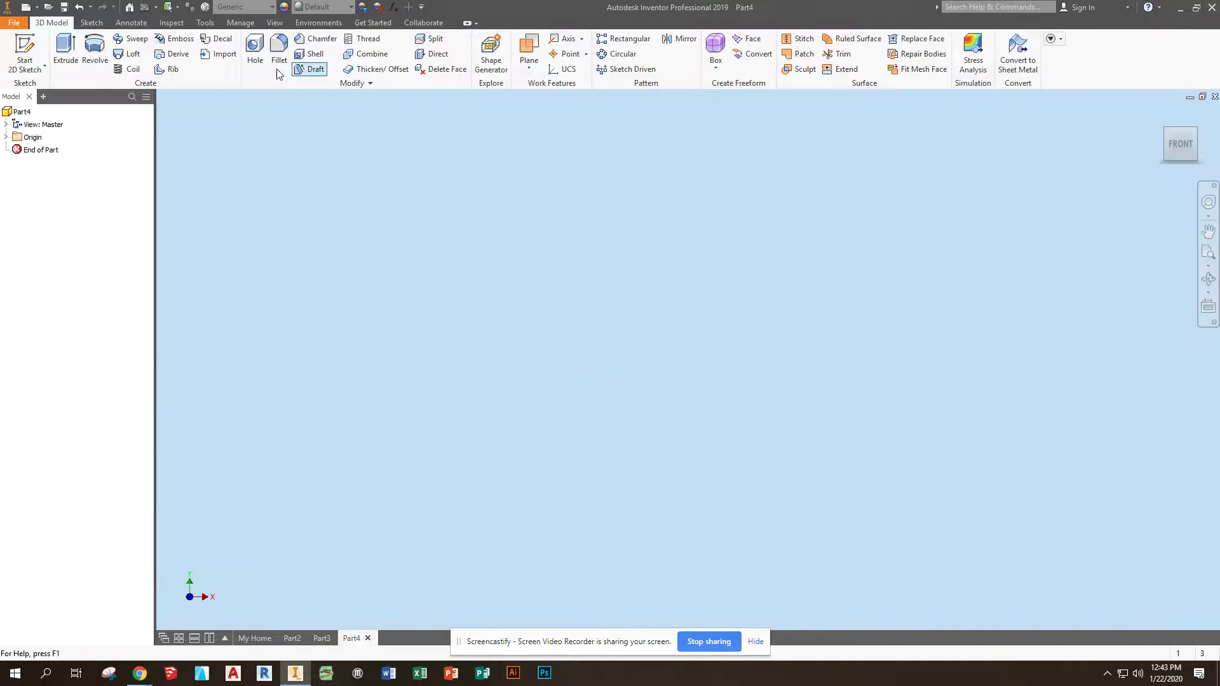
- Start a sketch on the XY plane and draw a closed 4 by 2 in rectangle of lines from the origin
left_click(25, 56)
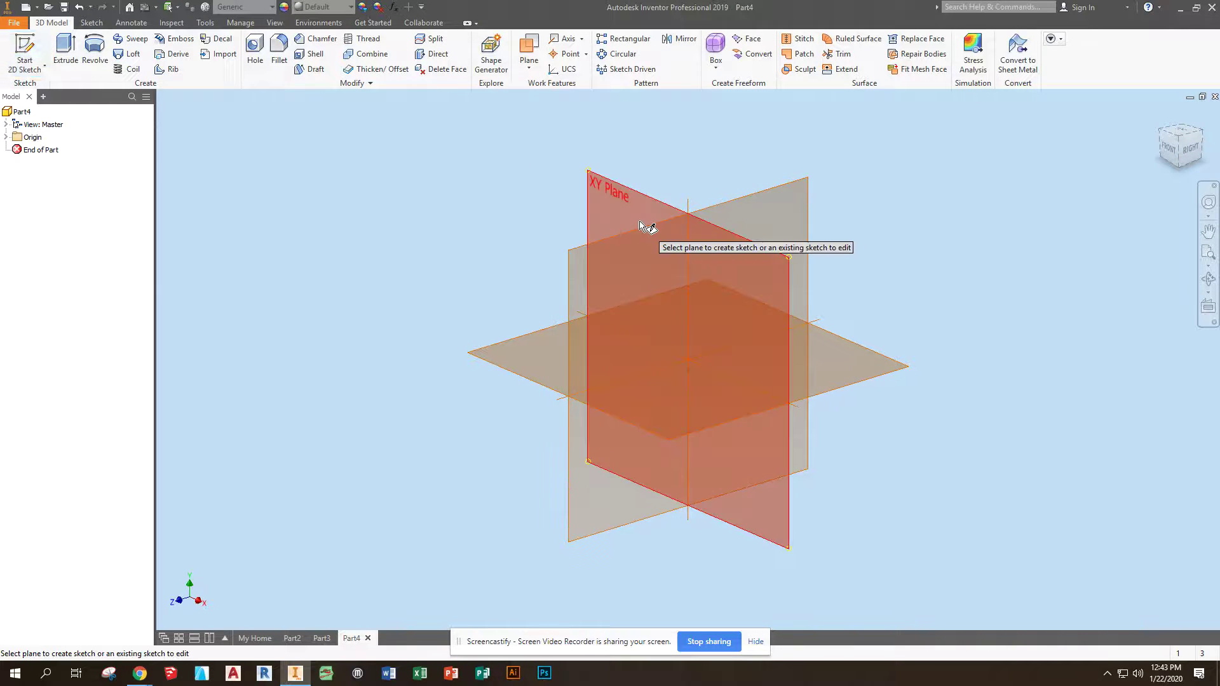
left_click(634, 215)
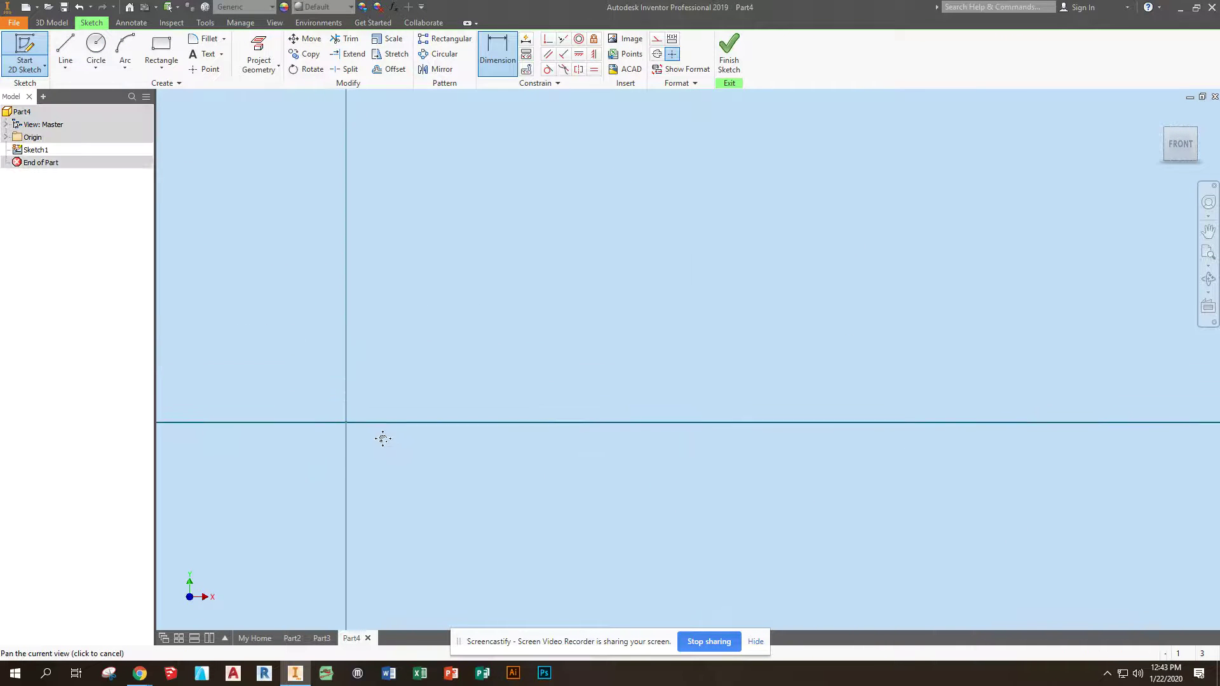
left_click(66, 51)
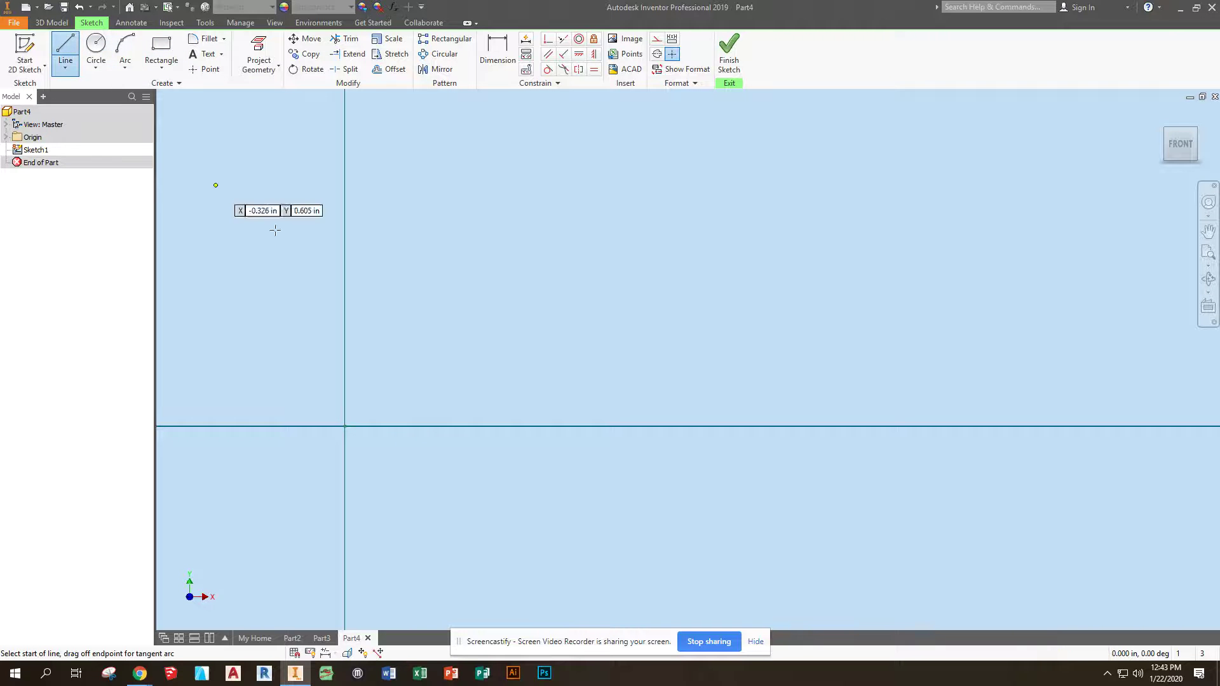
left_click(345, 425)
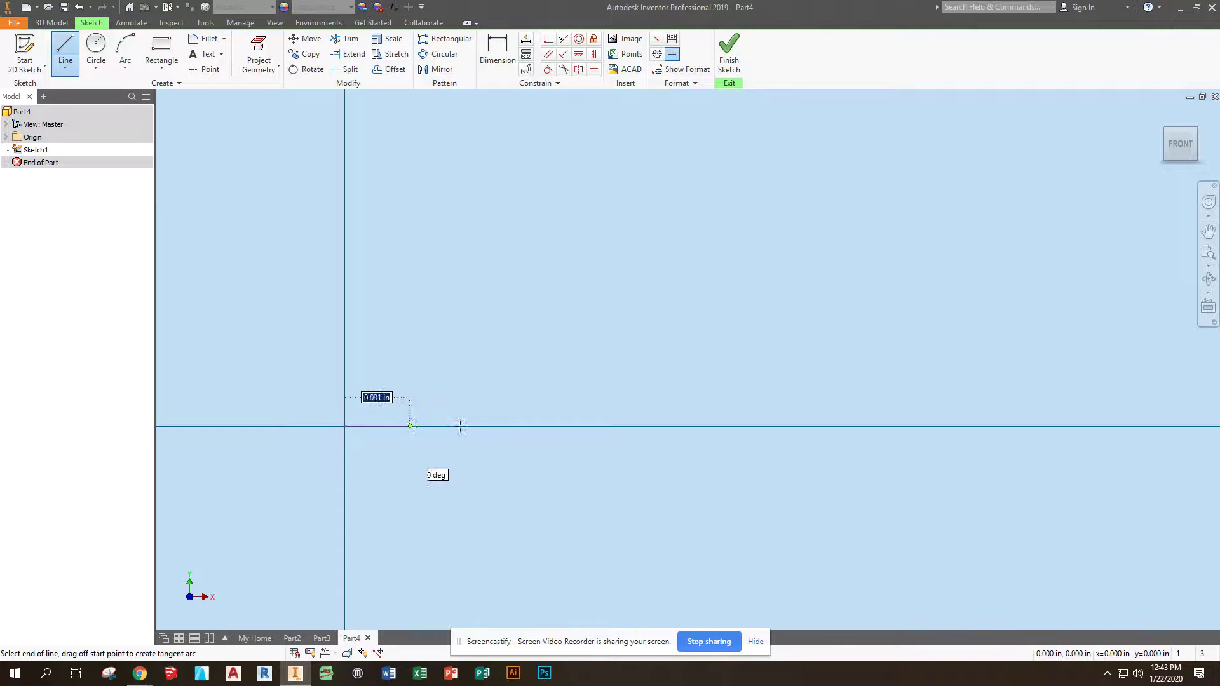
left_click(892, 424)
mouse_move(545, 418)
middle_mouse_down()
mouse_move(902, 406)
mouse_move(528, 455)
middle_mouse_up()
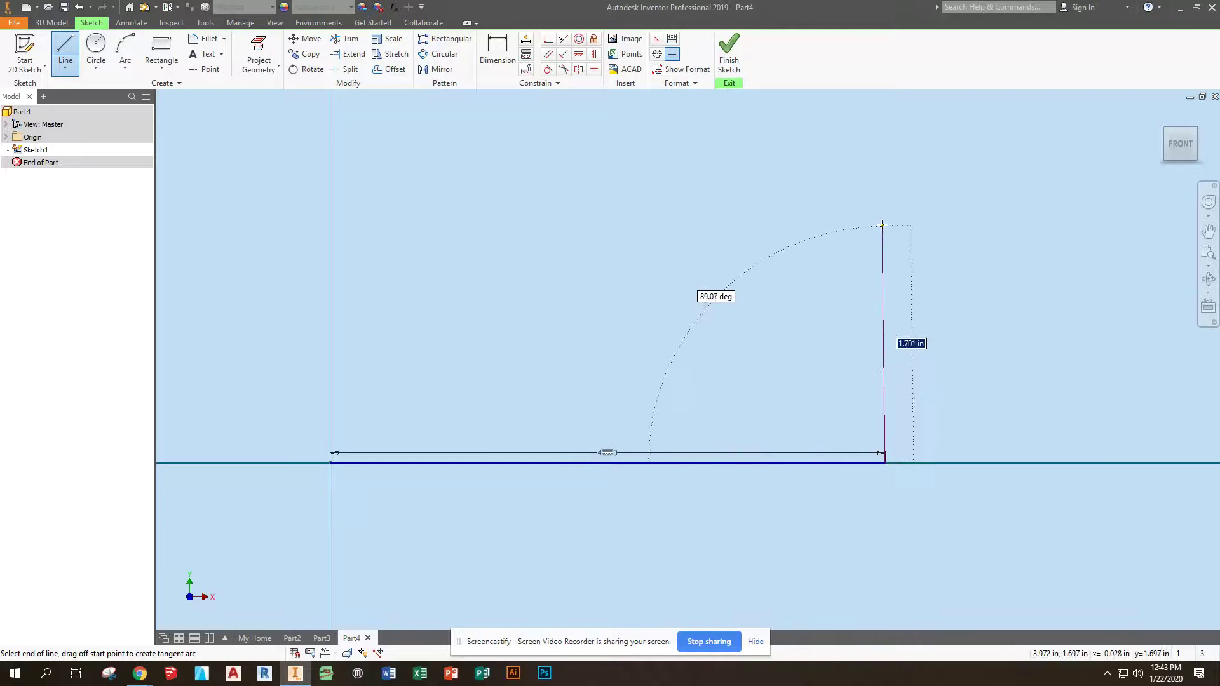
type("2")
key("Return")
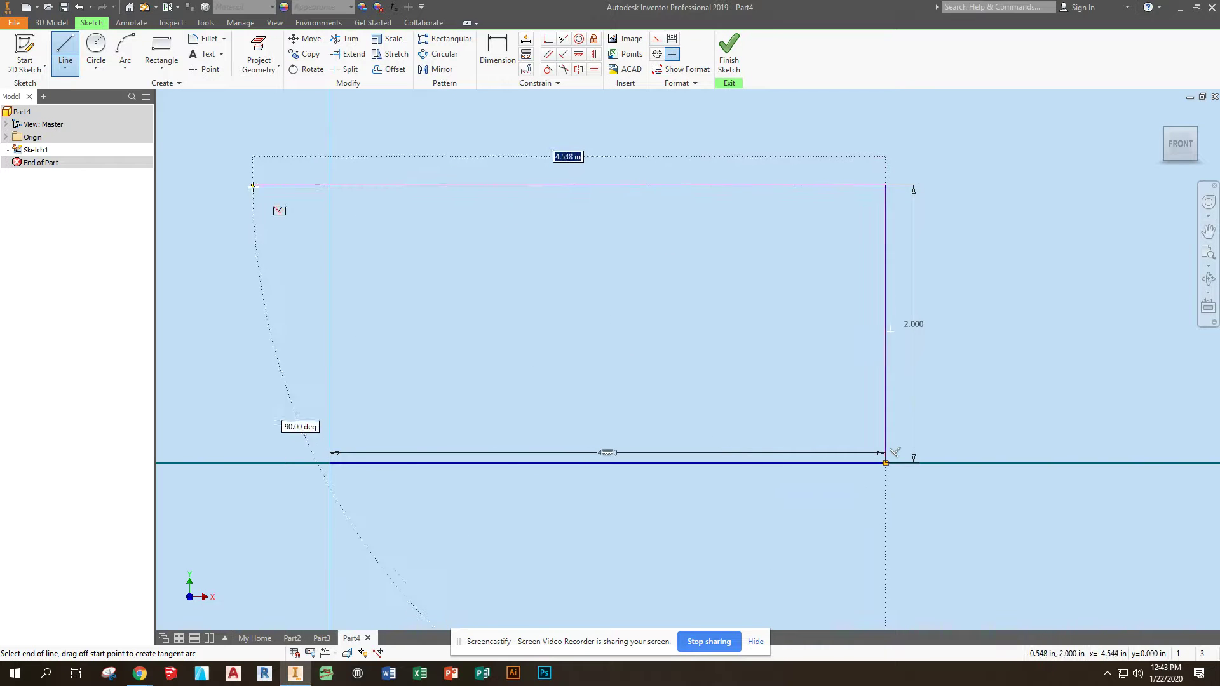
type("4")
key("Return")
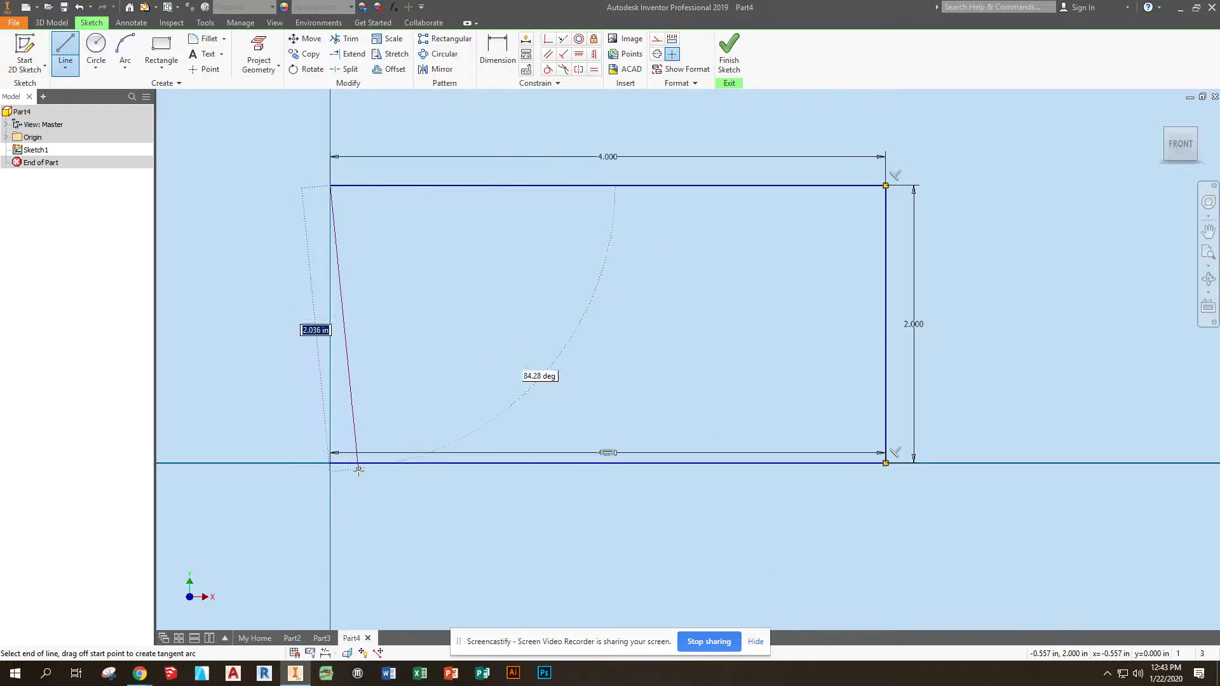
left_click(330, 463)
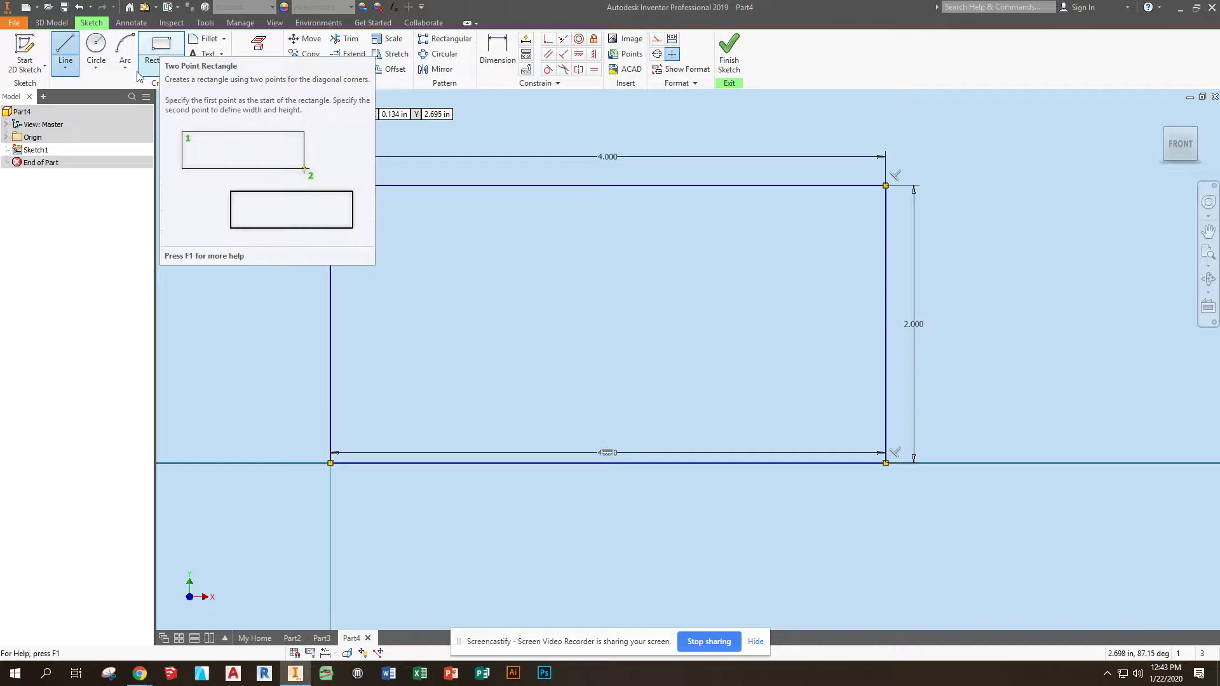
- Draw a horizontal center-to-center slot at mid-height across the rectangle's right edge, about 3 in between centers and 0.8 in wide
left_click(159, 63)
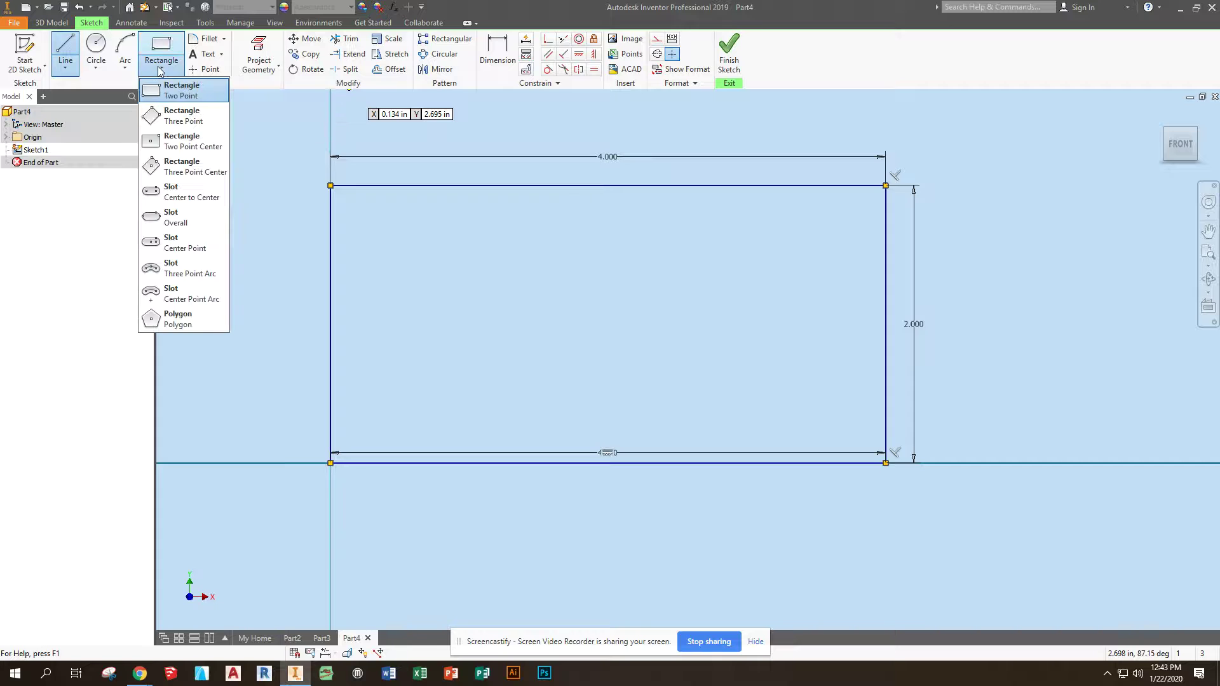
left_click(188, 198)
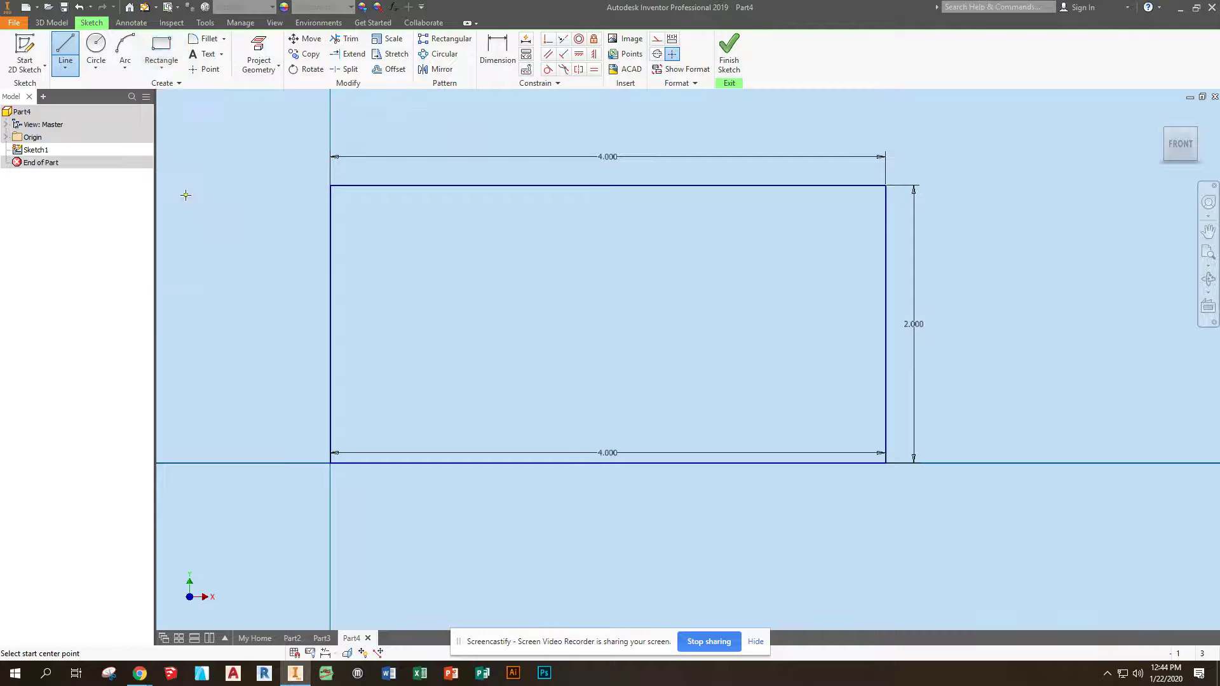
left_click(972, 324)
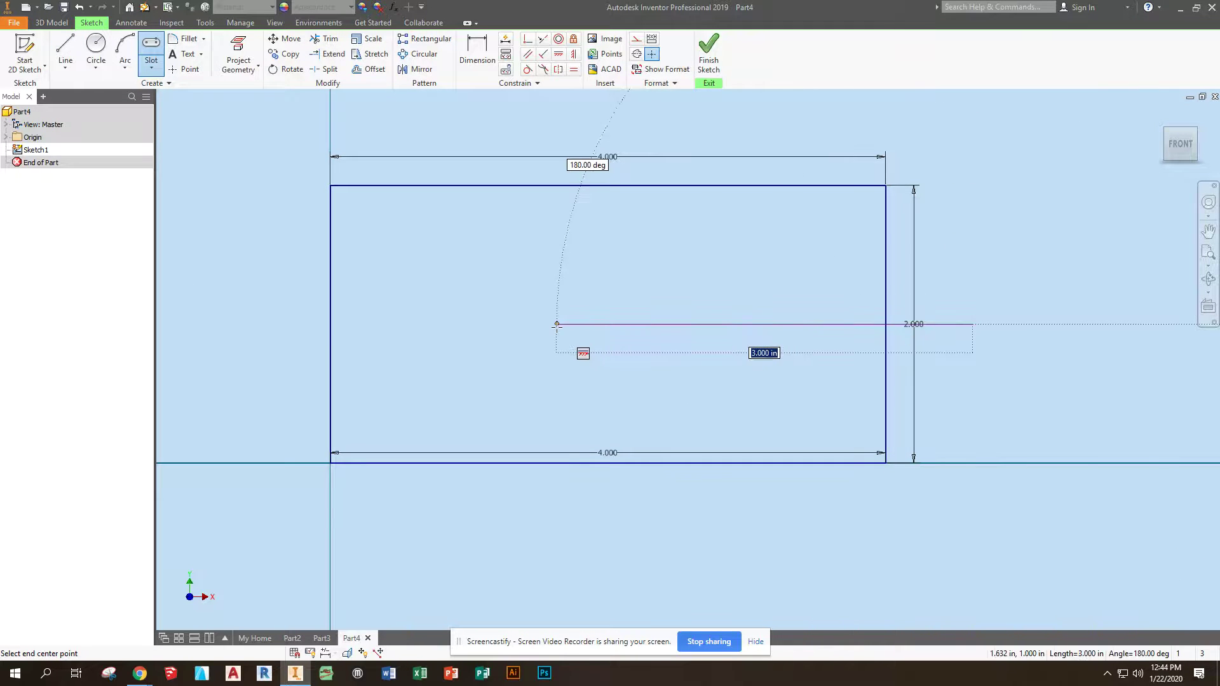
left_click(552, 324)
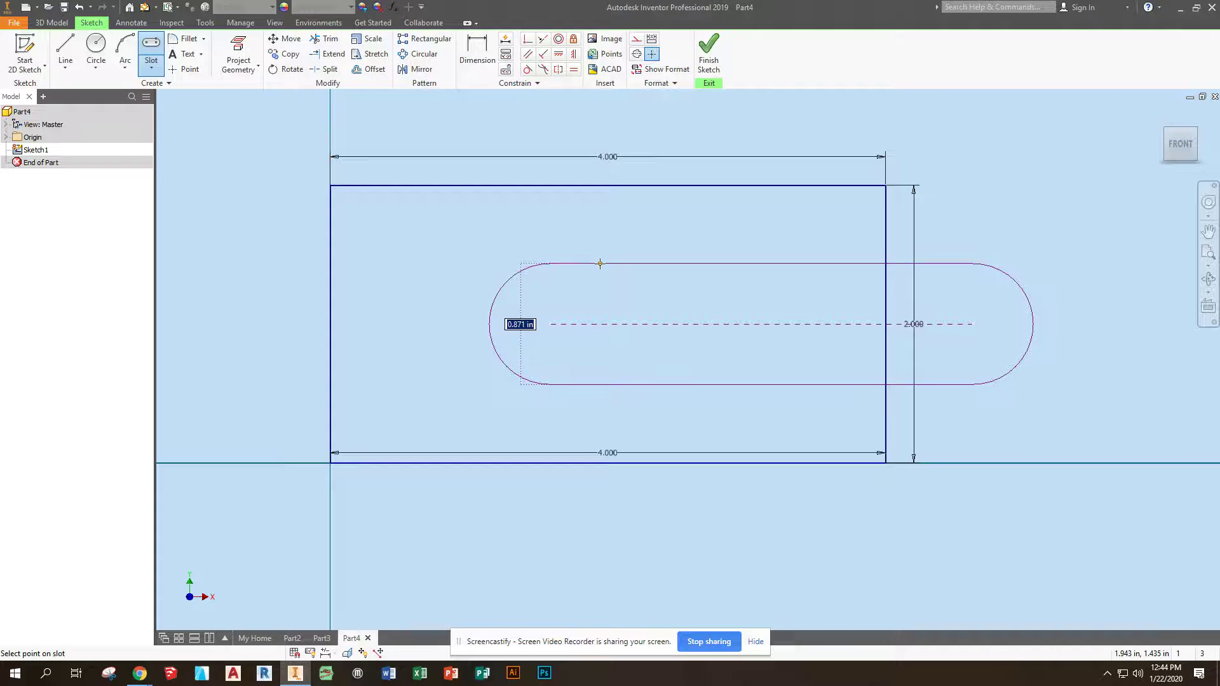
left_click(600, 268)
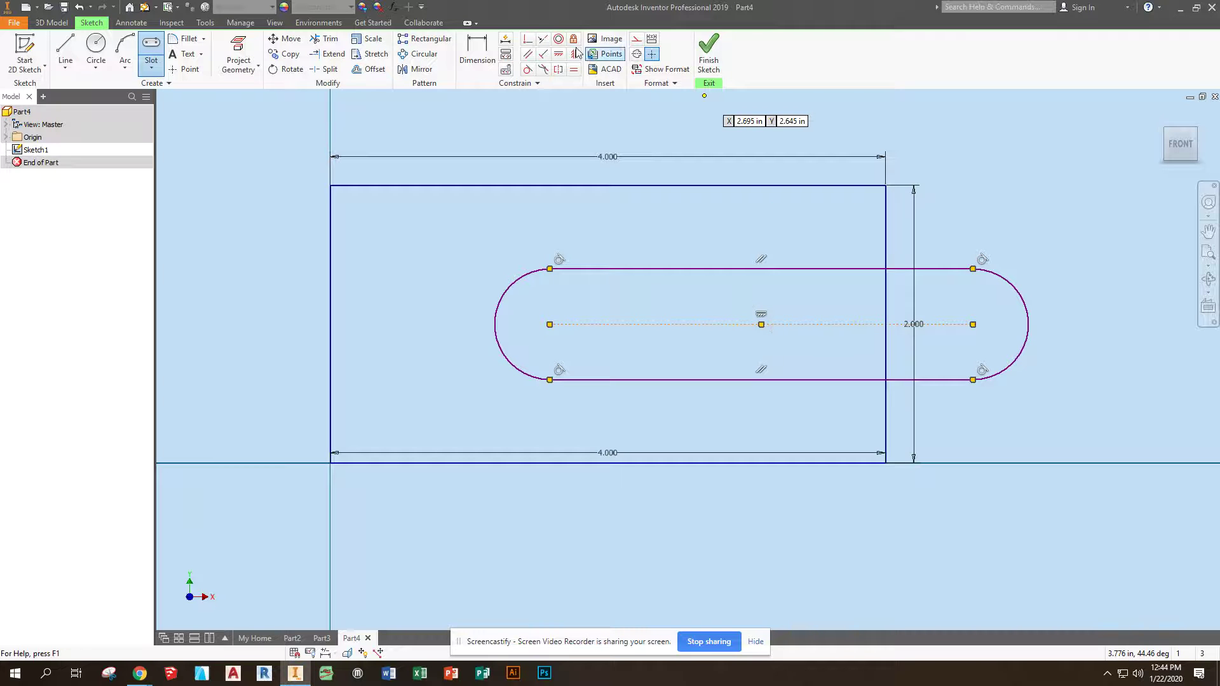
- Trim the slot's portion outside the rectangle and the rectangle's edge between the slot sides to leave an open-ended notch
left_click(327, 39)
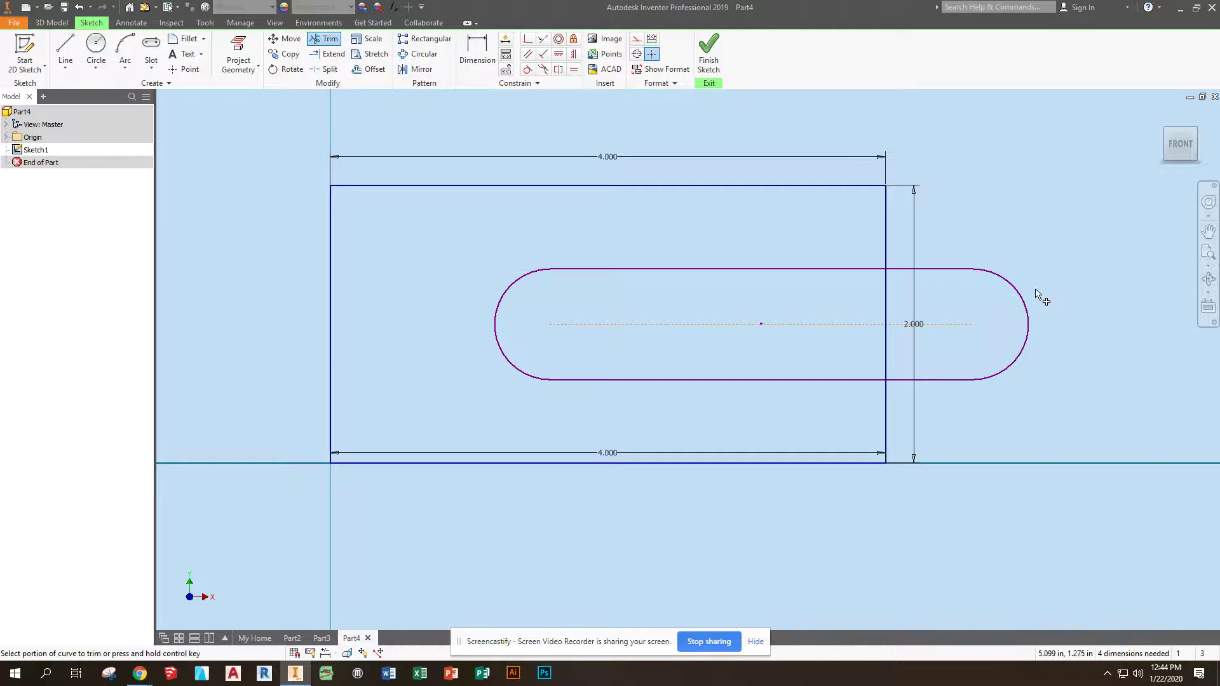
left_click(1030, 311)
left_click(958, 381)
left_click(887, 354)
left_click(946, 275)
left_click(887, 299)
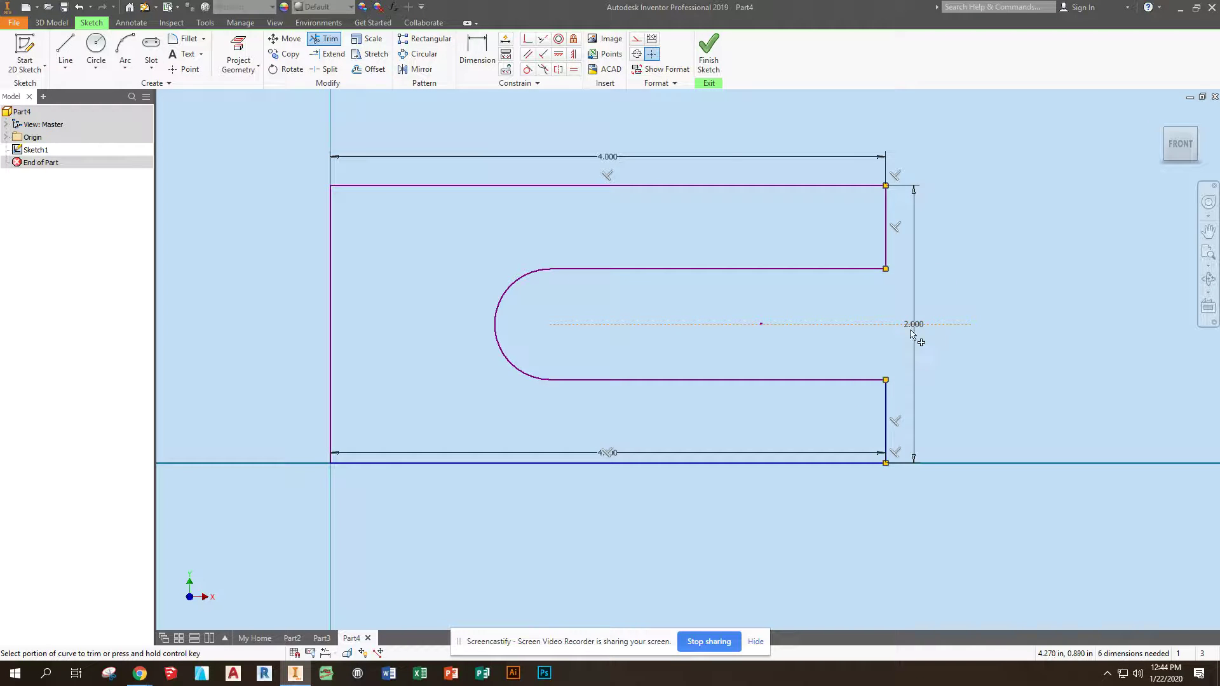
- Fillet the two outer corners at the profile's open end with a 0.375 in radius
left_click(188, 39)
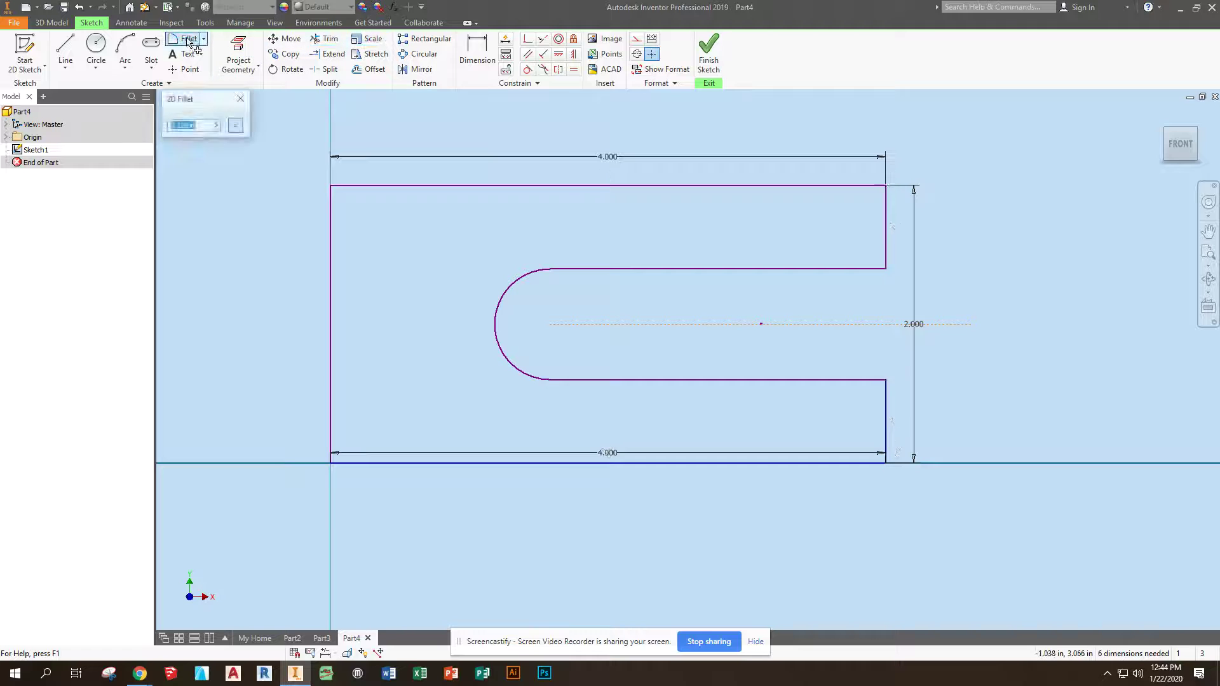
type(".375")
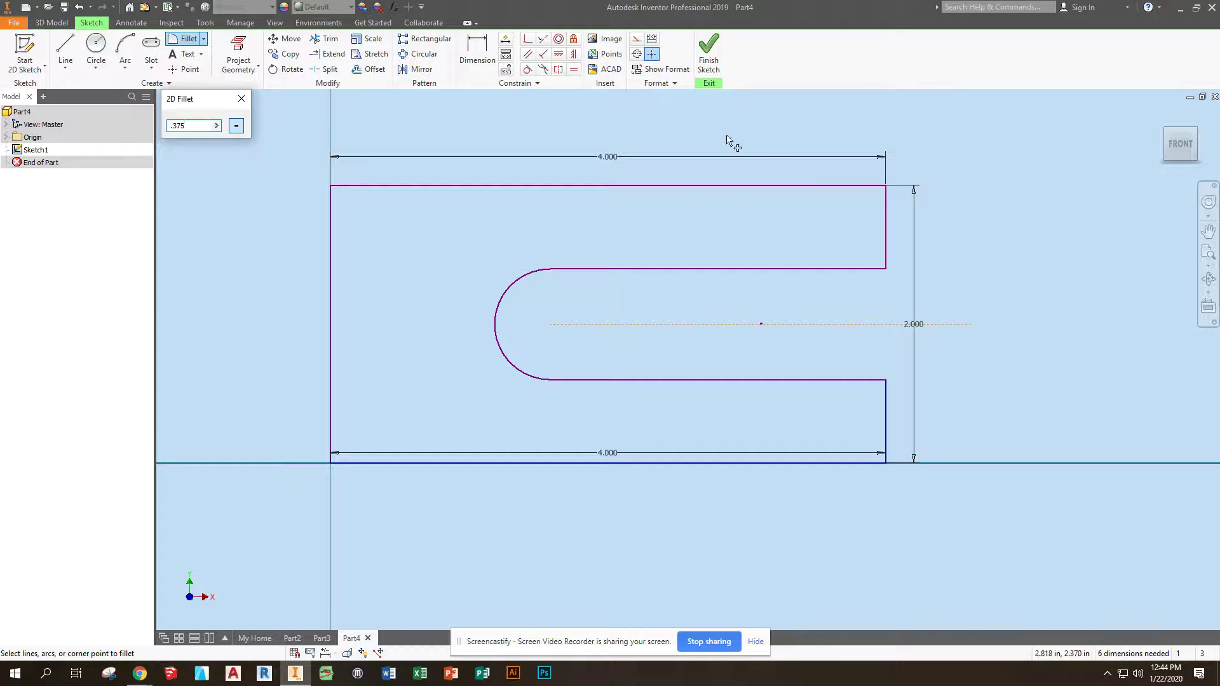
left_click(825, 185)
left_click(885, 232)
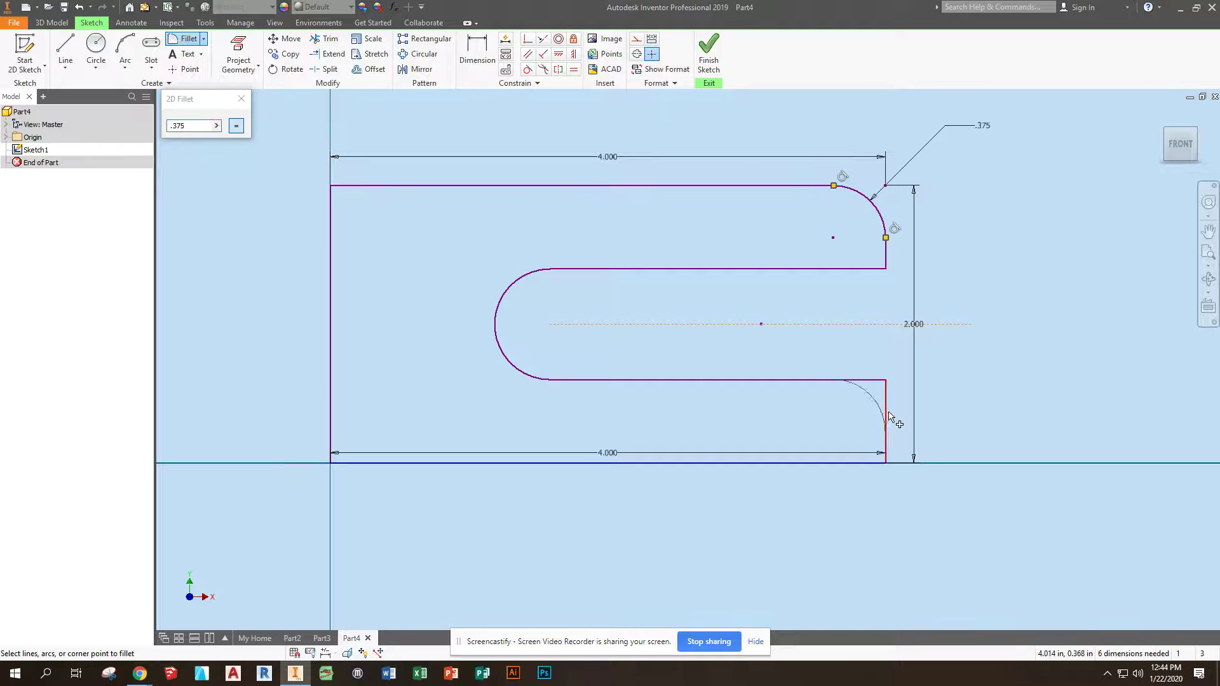
left_click(886, 413)
left_click(837, 464)
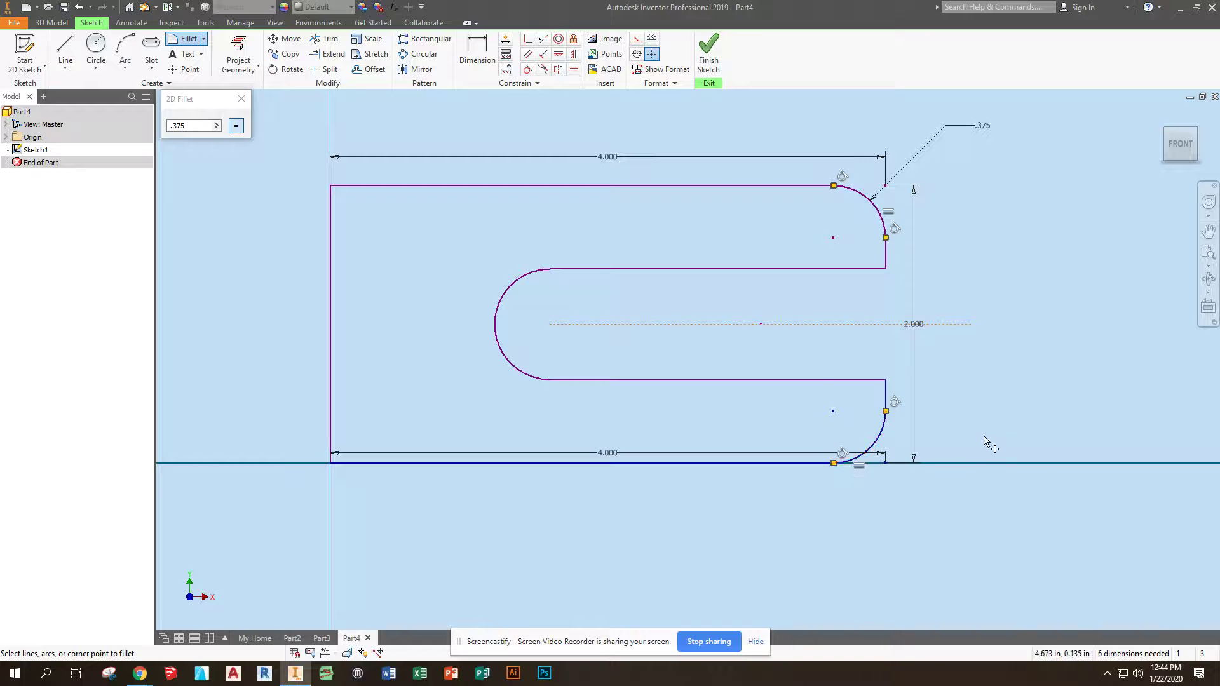
- Finish the sketch and extrude the notched profile 0.5 in
left_click(710, 56)
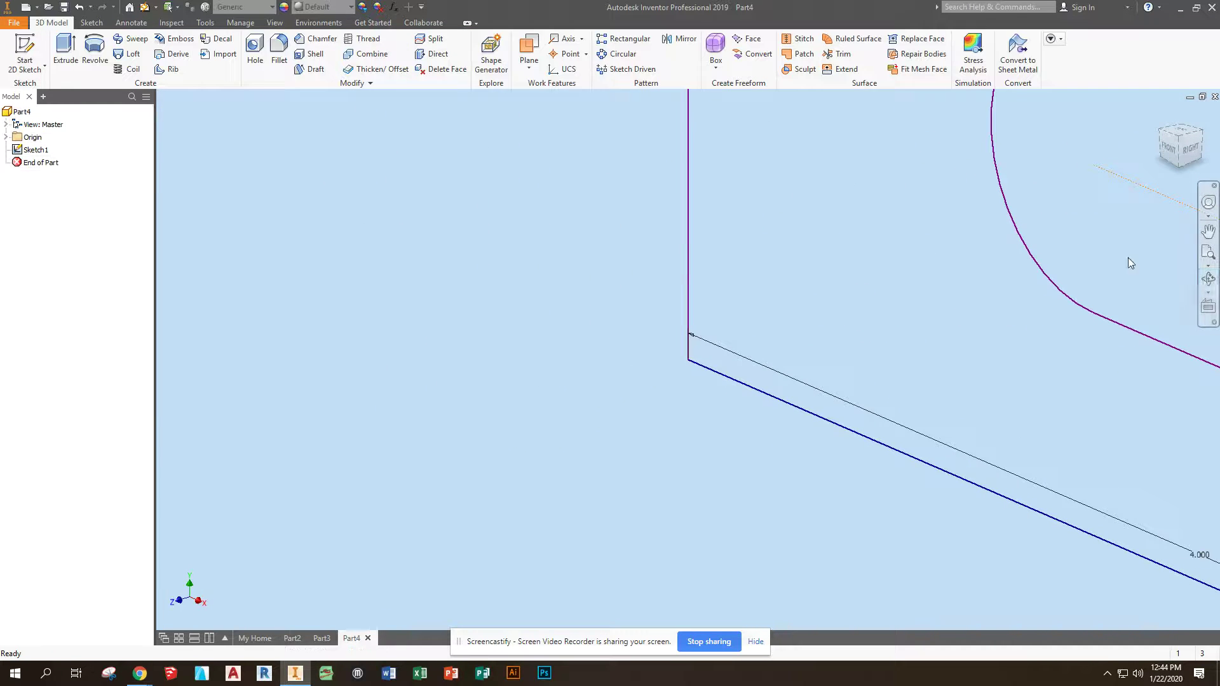
left_click(1209, 255)
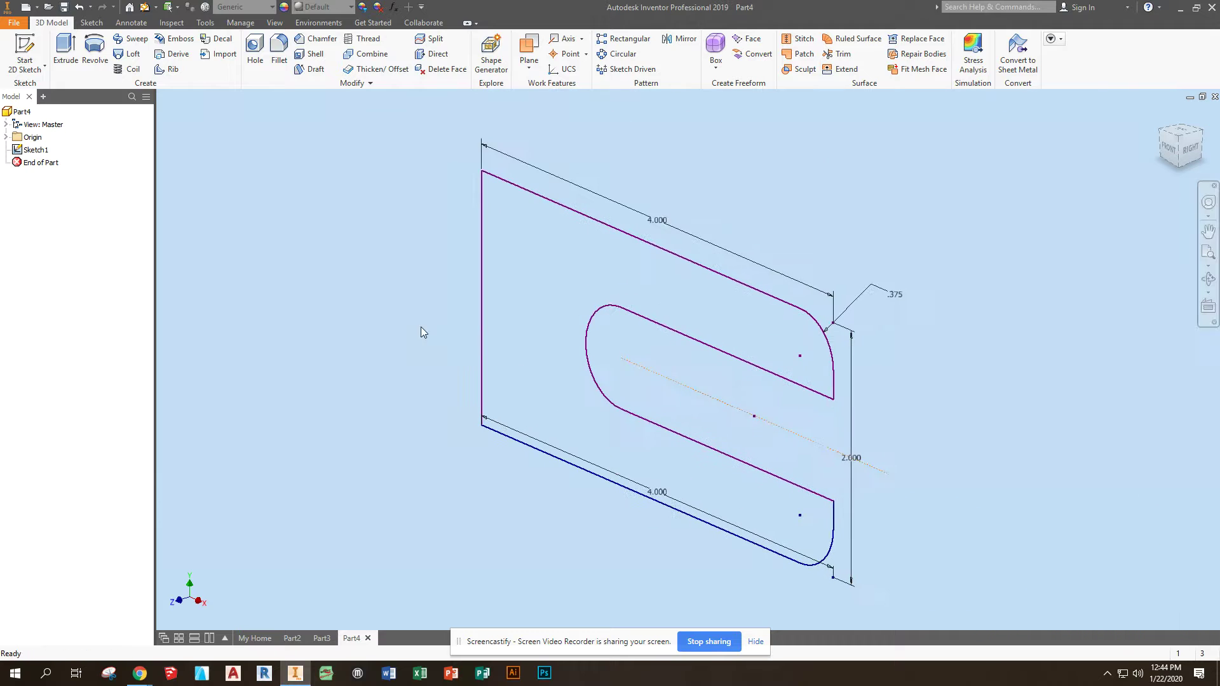
left_click(61, 46)
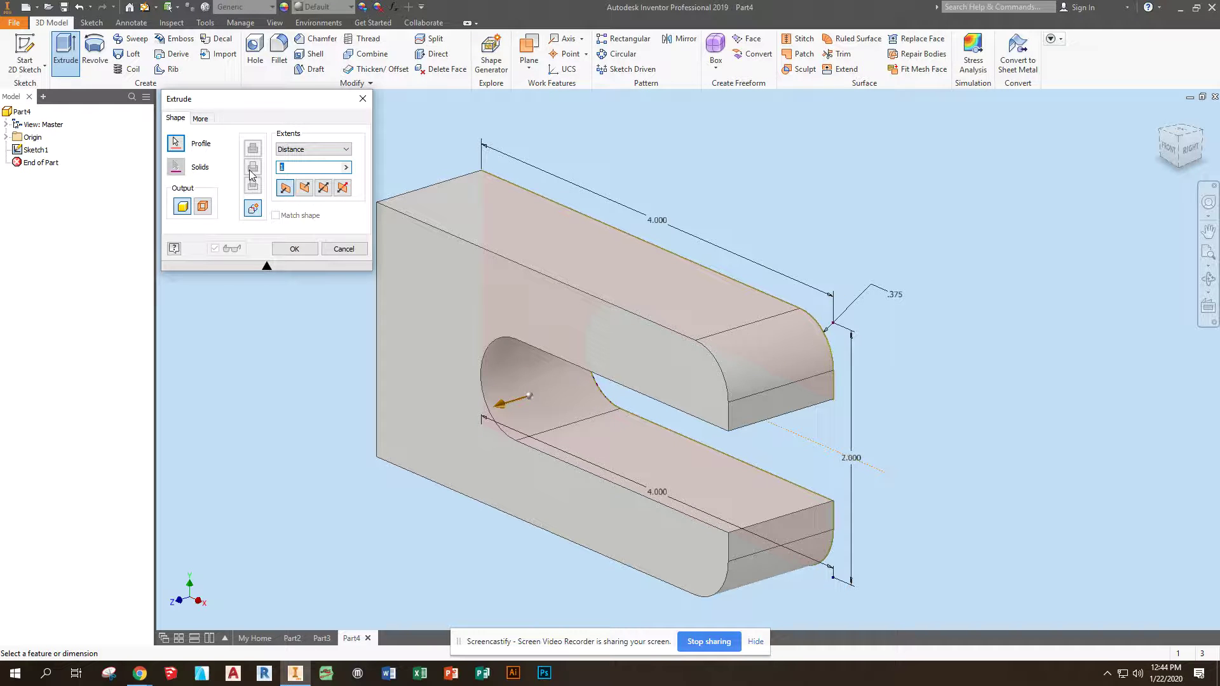
type(".75")
key("BackSpace")
key("BackSpace")
type("5")
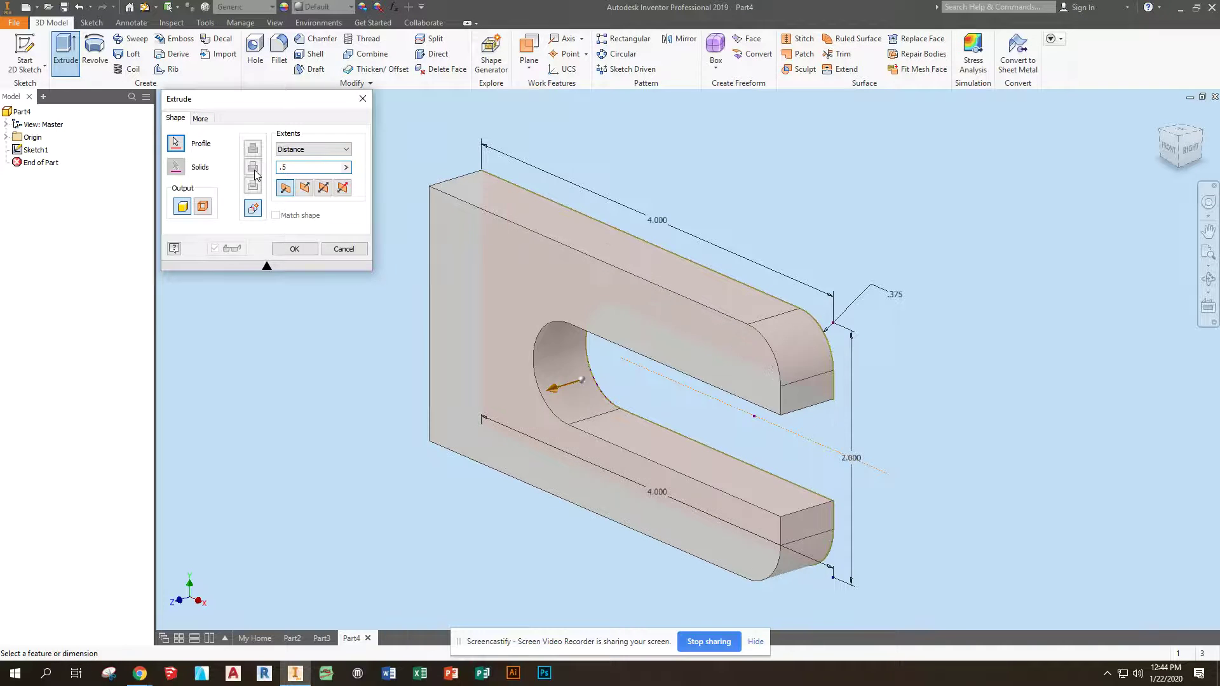
key("Return")
- Start a sketch on the part's front face and draw a rectangle about 0.79 in wide along its closed end
left_click(475, 317)
left_click(25, 51)
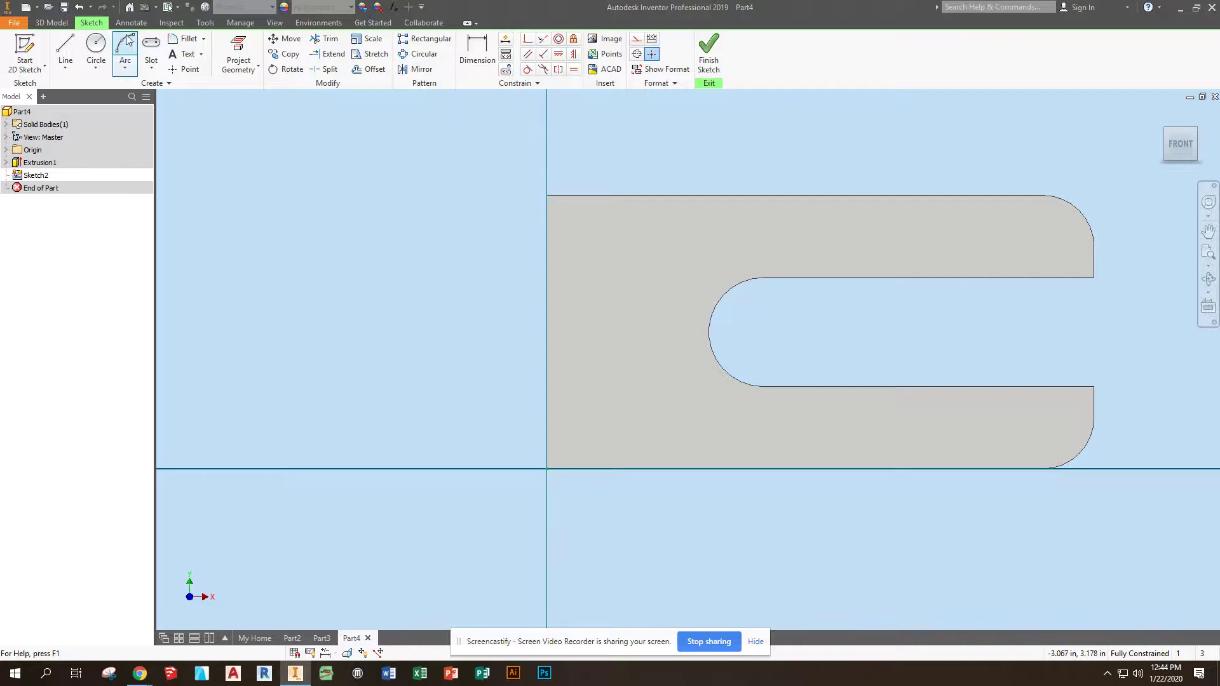
left_click(152, 64)
left_click(162, 92)
left_click(546, 195)
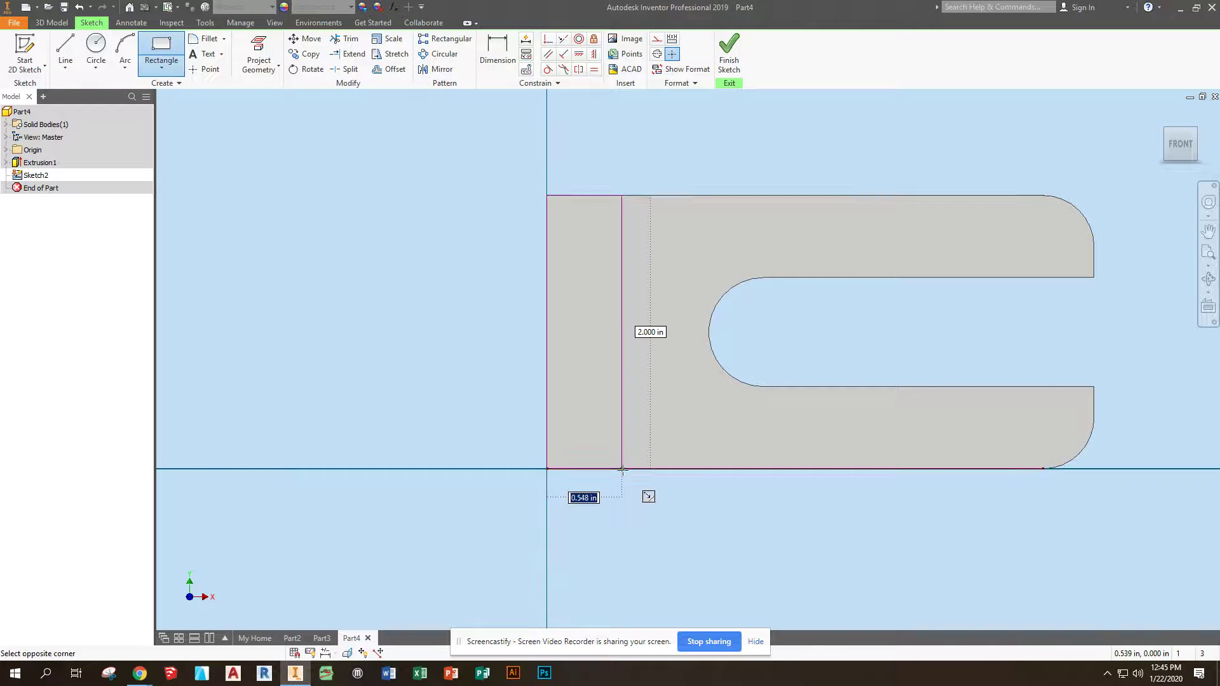
left_click(654, 473)
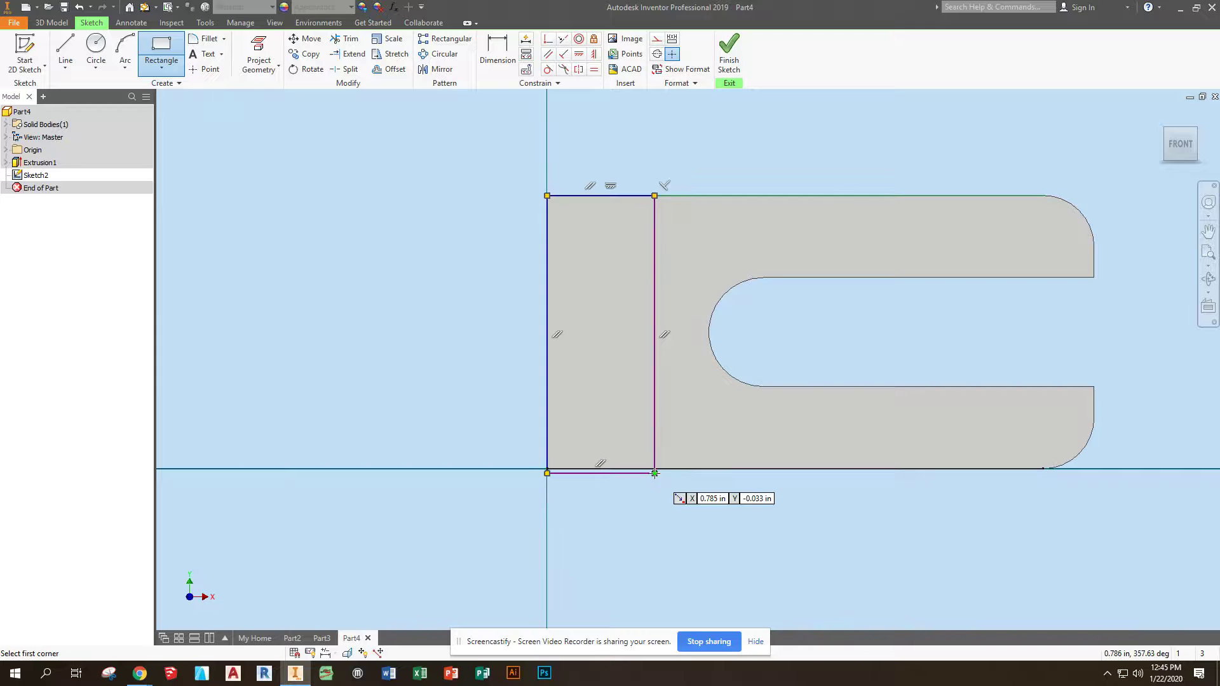
- Dimension the rectangle between its upper and lower edges and set its height to 2 in
key("d")
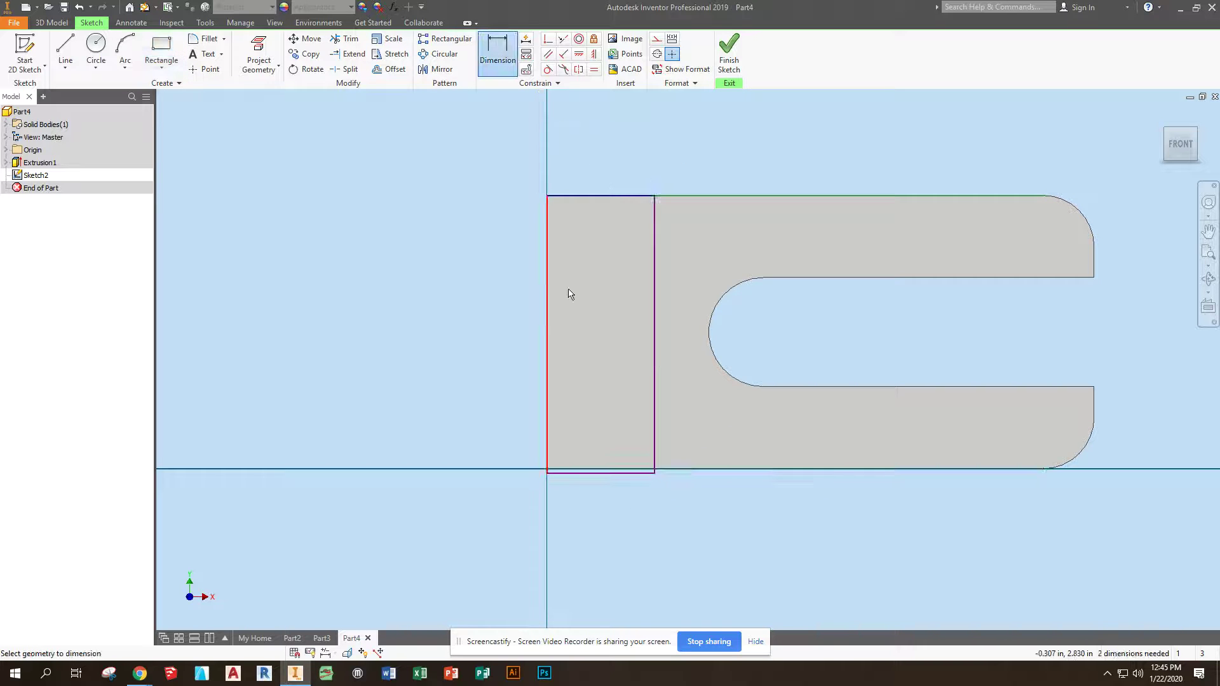
left_click(598, 198)
left_click(609, 473)
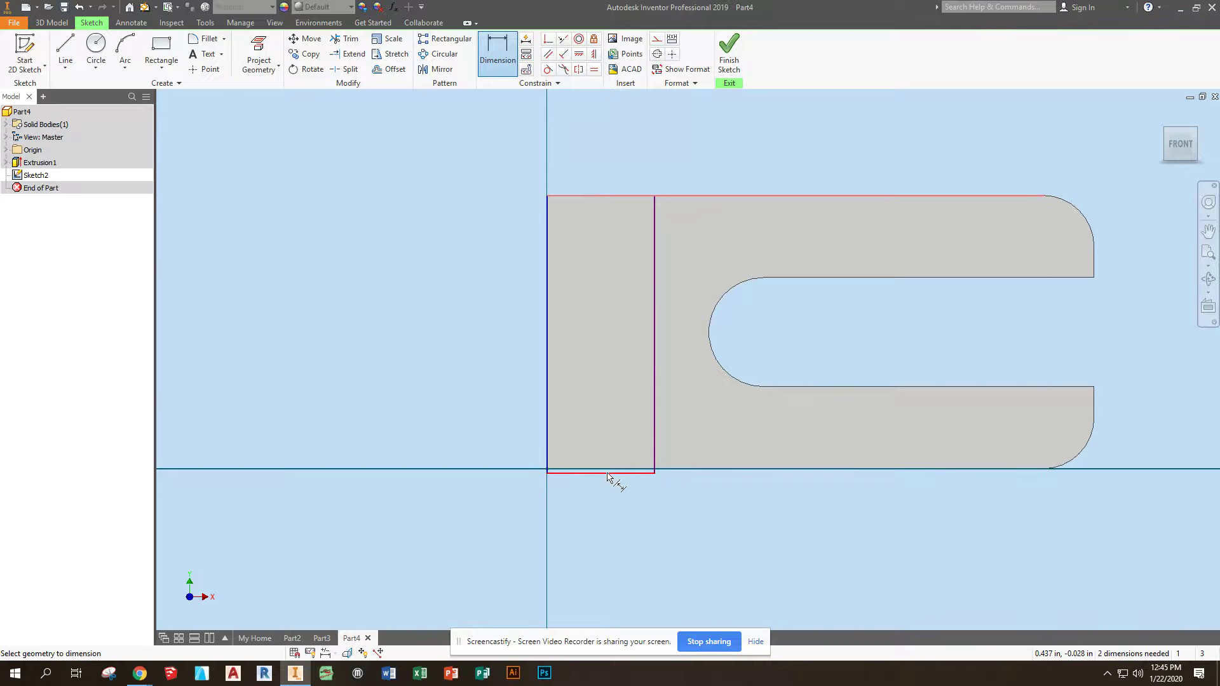
left_click(610, 426)
type("2.0325276")
key("Return")
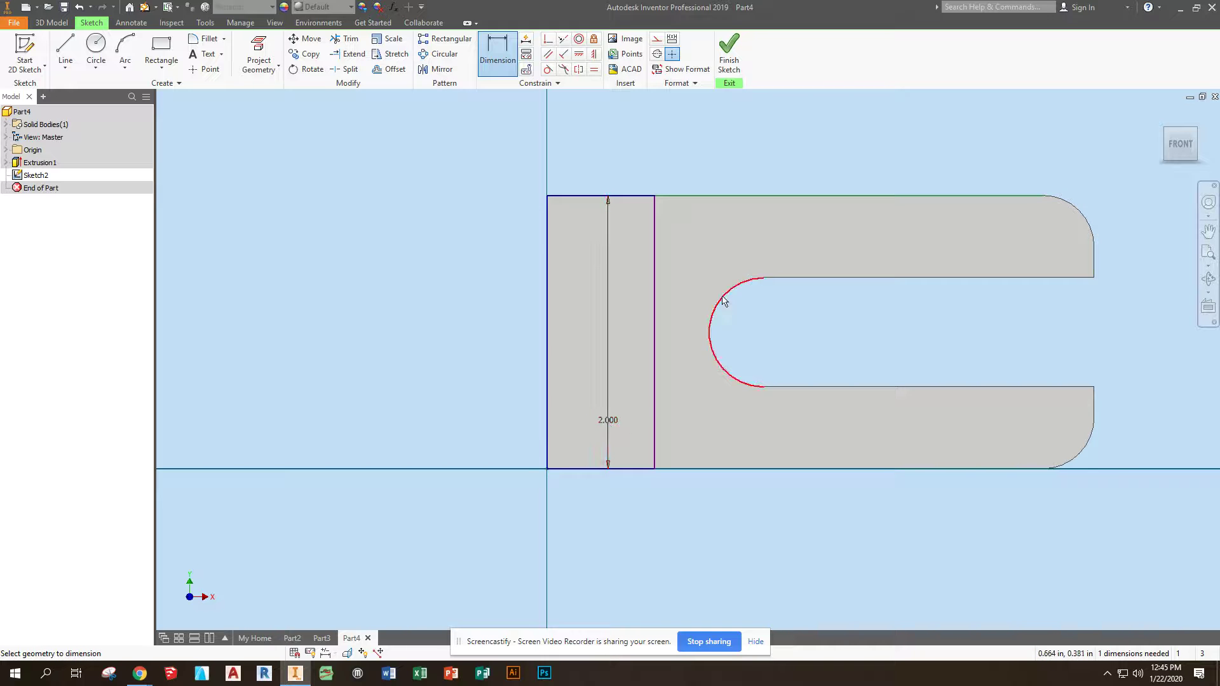
- Finish the sketch and extrude the rectangle 0.25 in outward, joined to the slotted body
left_click(728, 54)
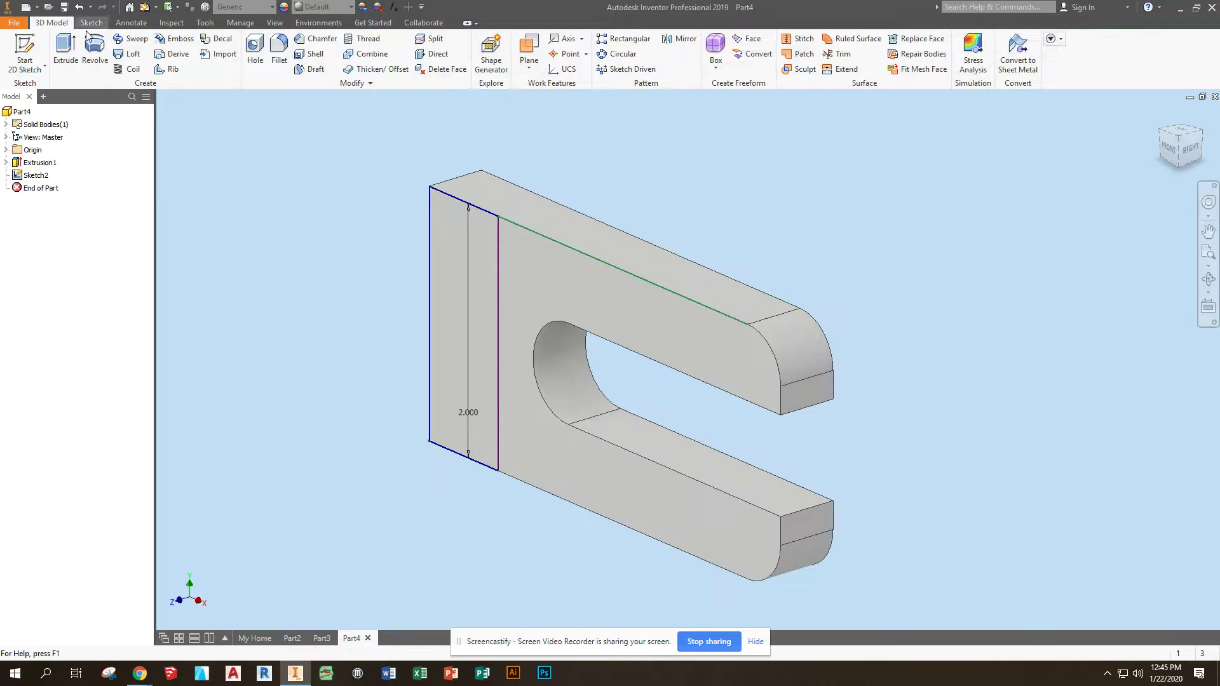
key("e")
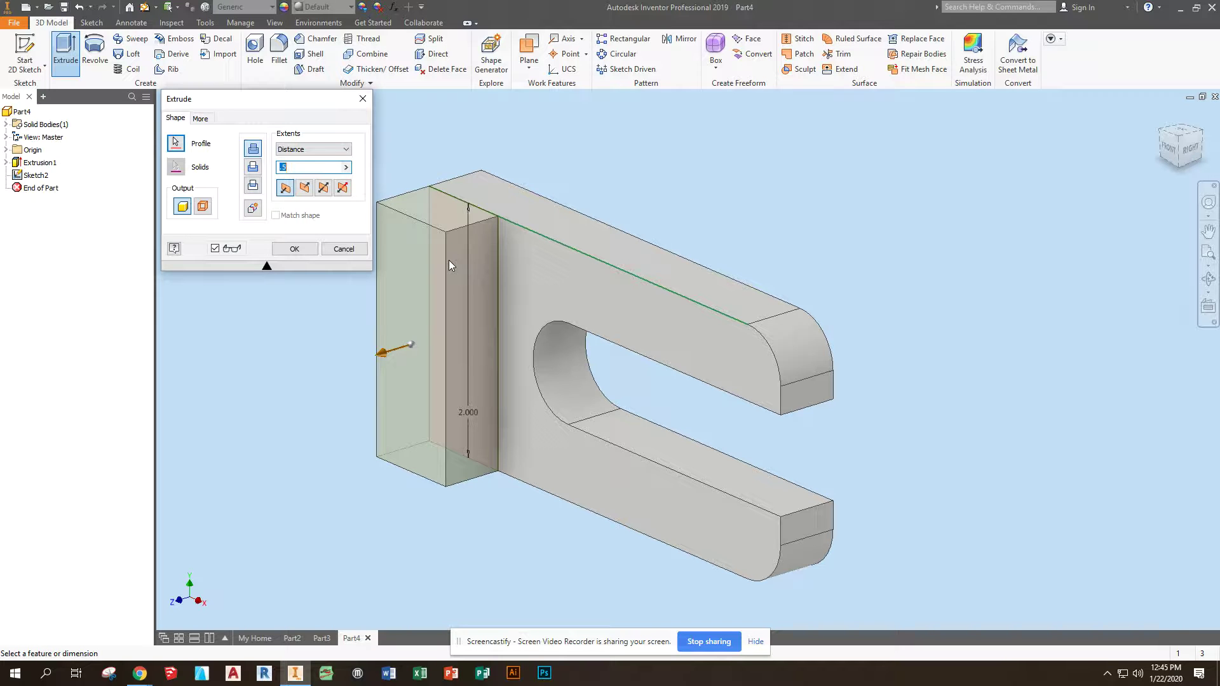
type(".25")
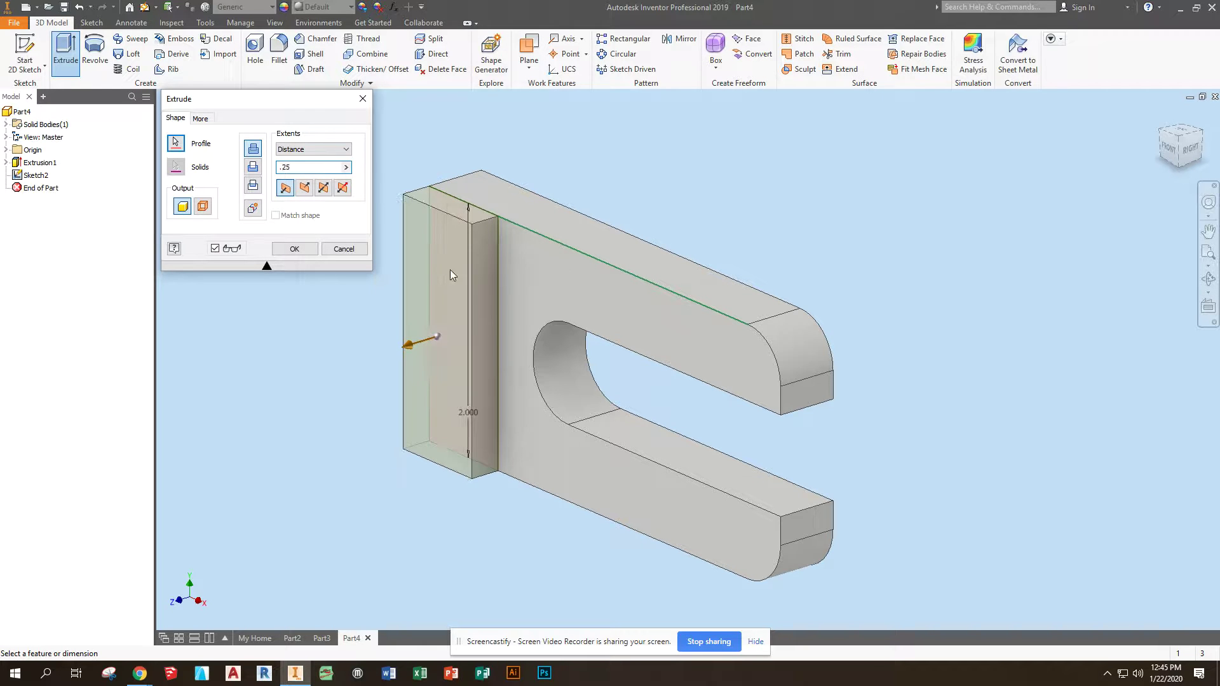
left_click(289, 249)
- Start a sketch on the raised block's front face and draw a rectangle about 0.785 by 0.781 in from its lower outer corner
key("s")
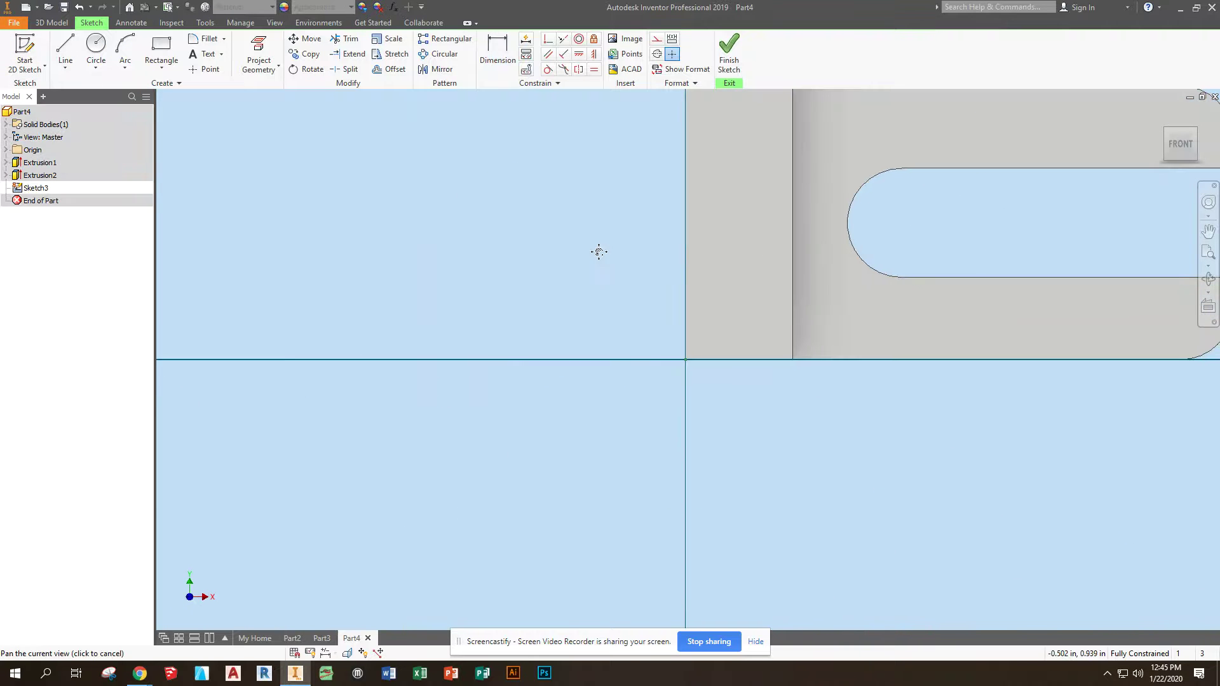
middle_click_drag(598, 251, 406, 425)
left_click(161, 48)
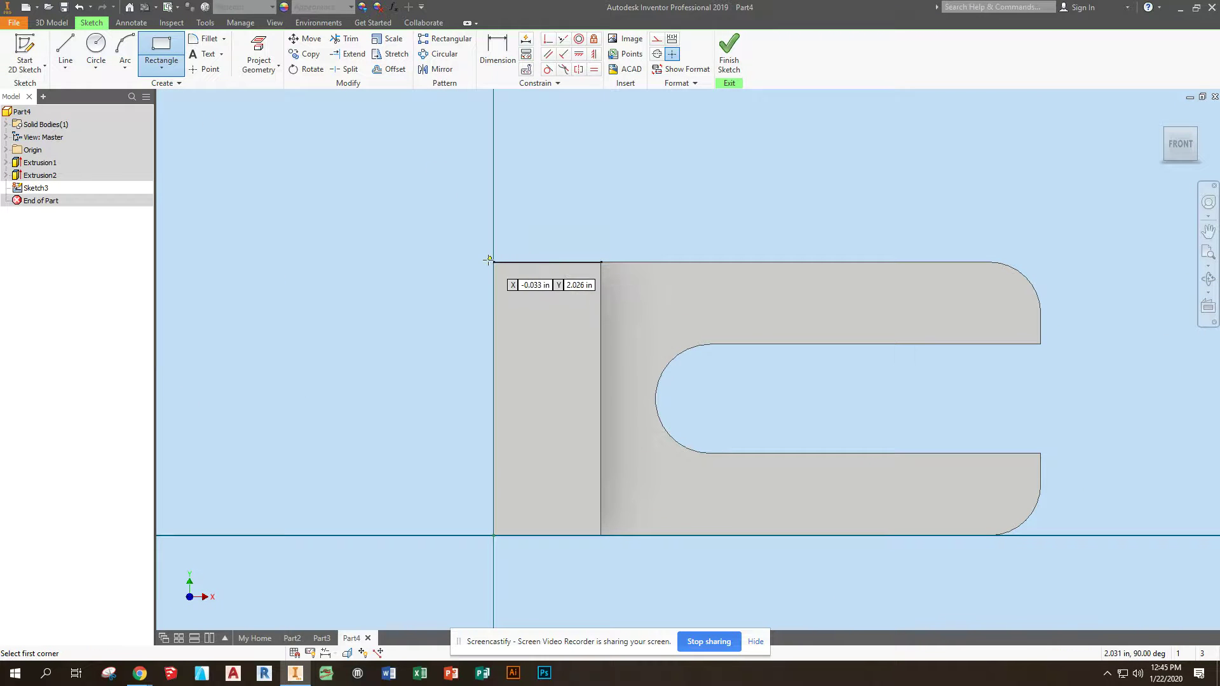
left_click(494, 535)
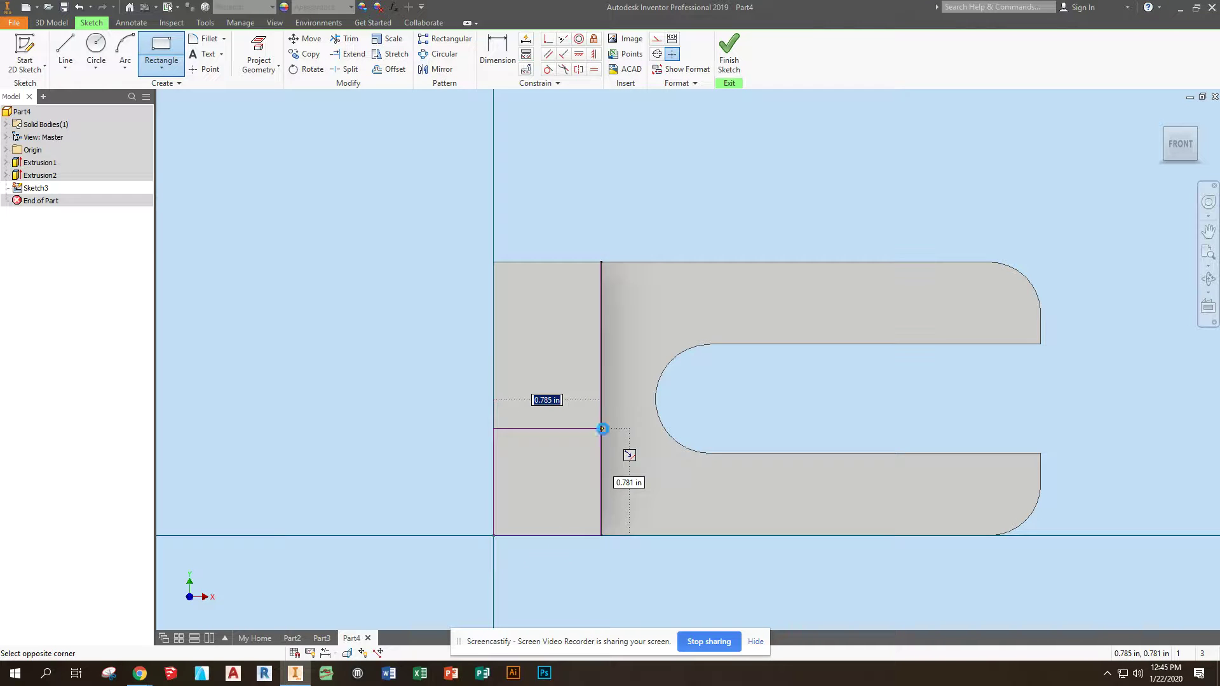
left_click(602, 428)
- Finish the sketch and extrude the rectangle as a cut 0.125 in deep into the raised block
left_click(729, 54)
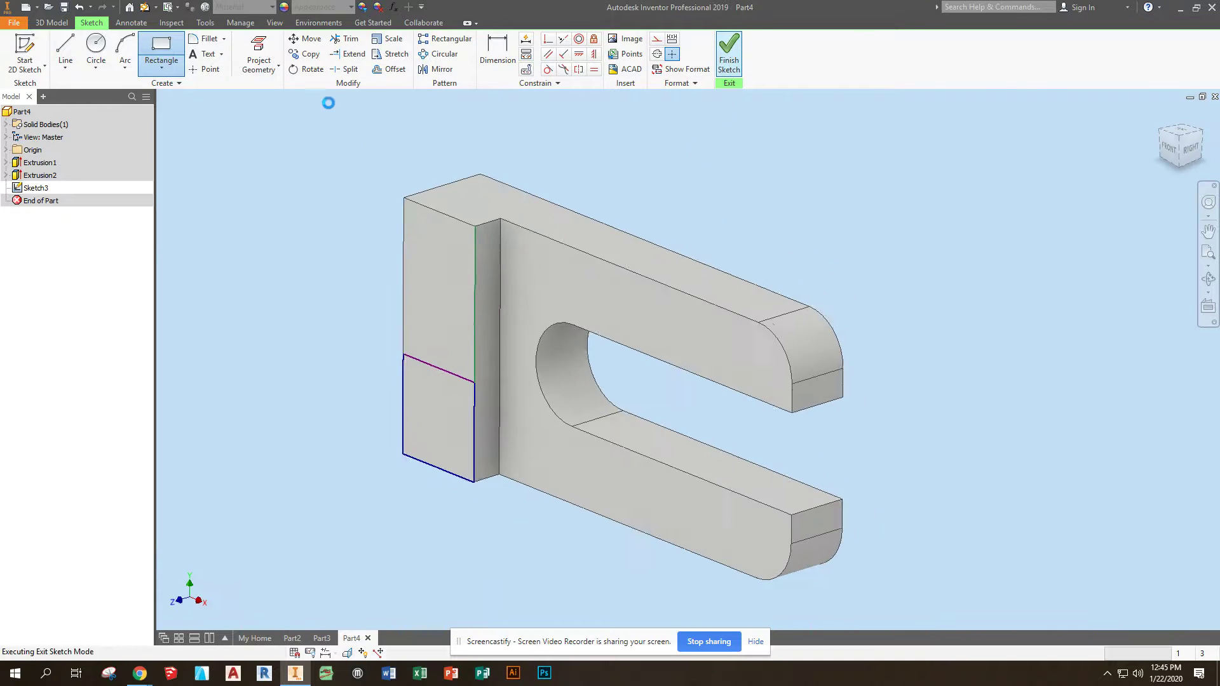
left_click(65, 54)
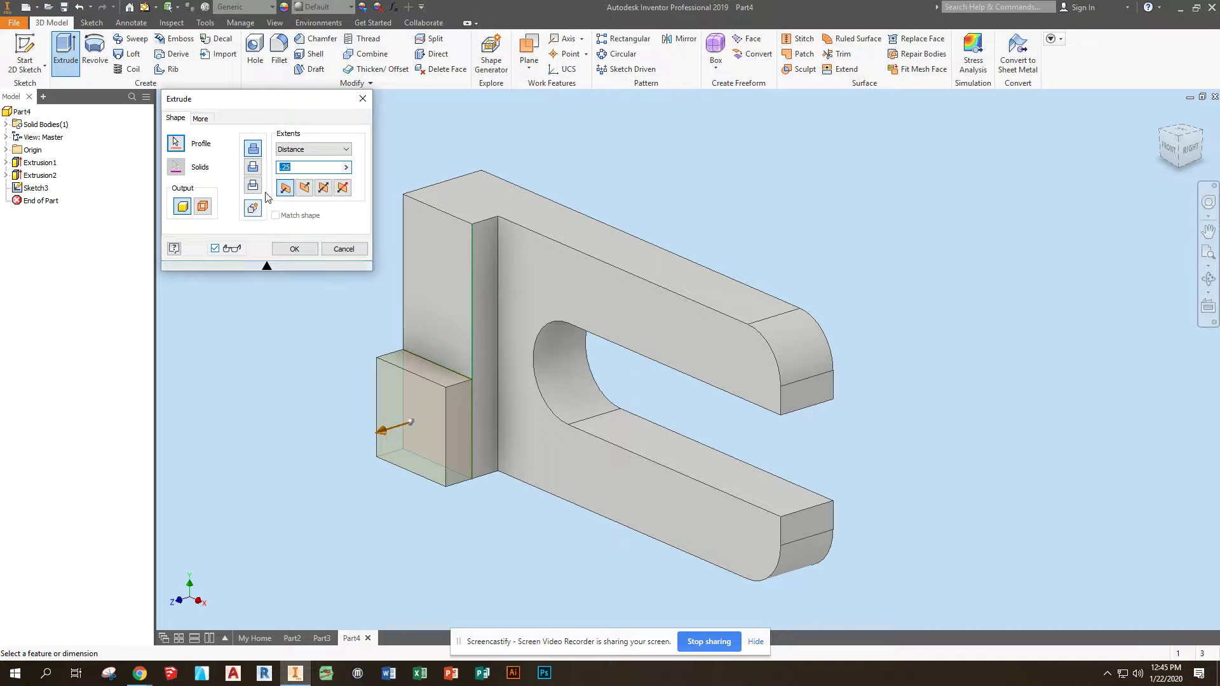
left_click(252, 166)
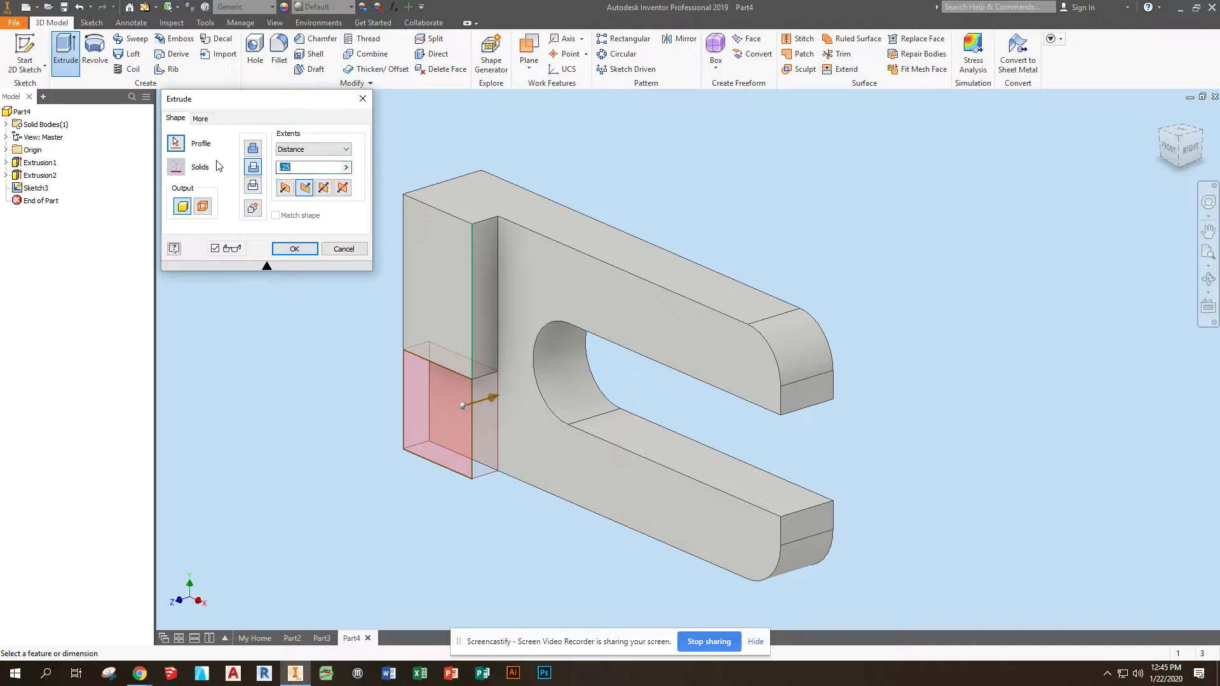
type("10")
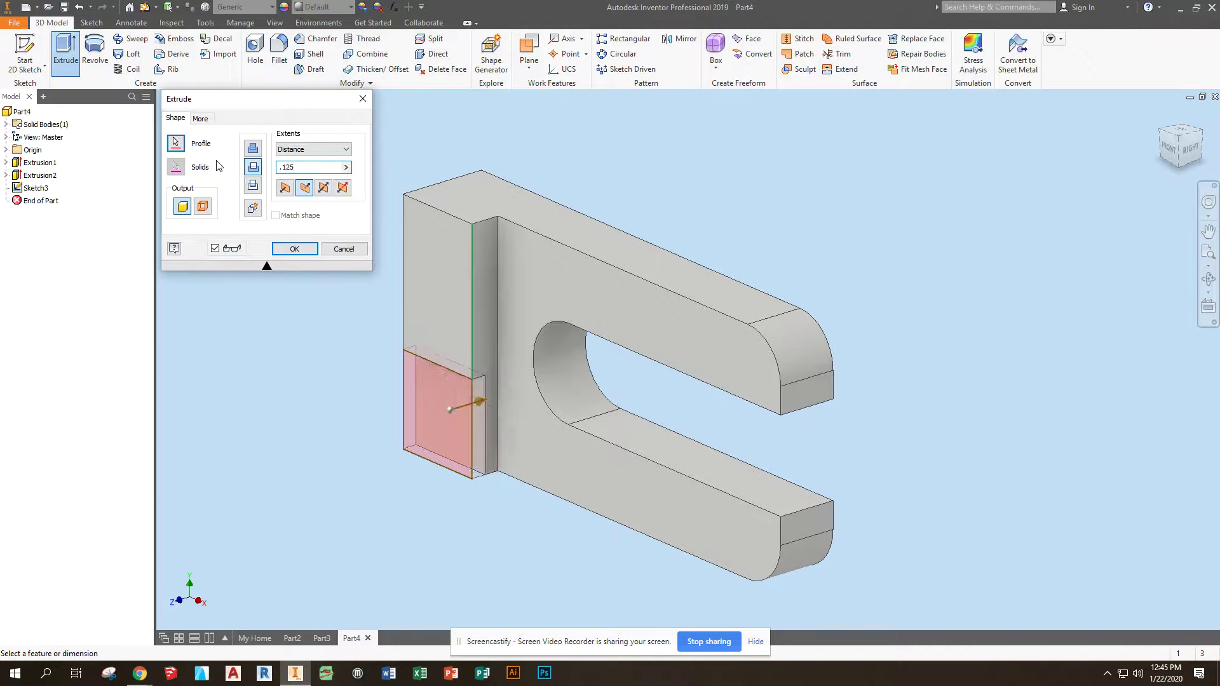
key("Return")
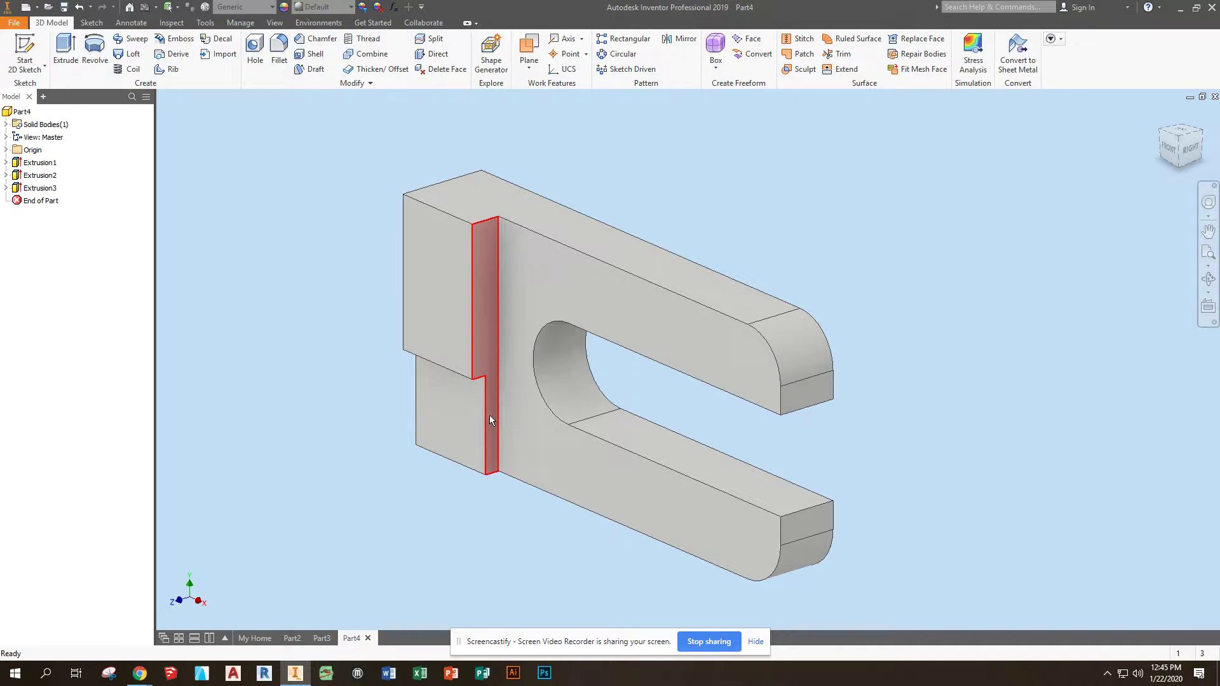
- Edit the raised block's extrusion and set its distance to 0.5 in
right_click(32, 178)
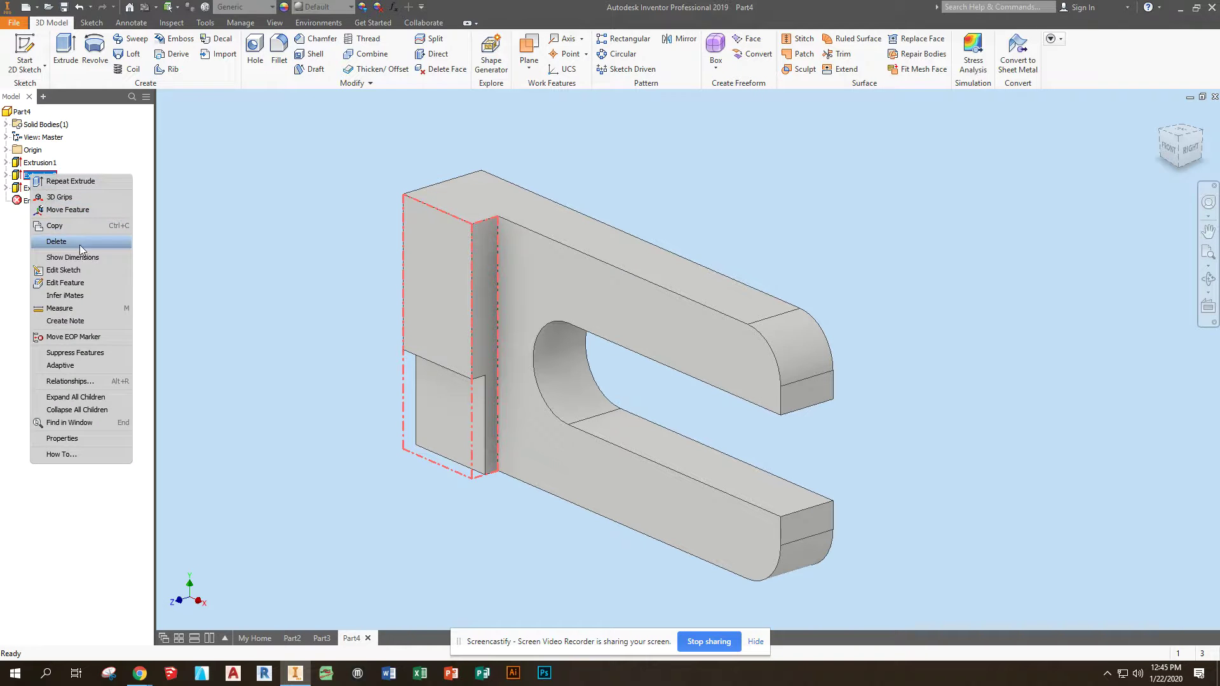
left_click(64, 283)
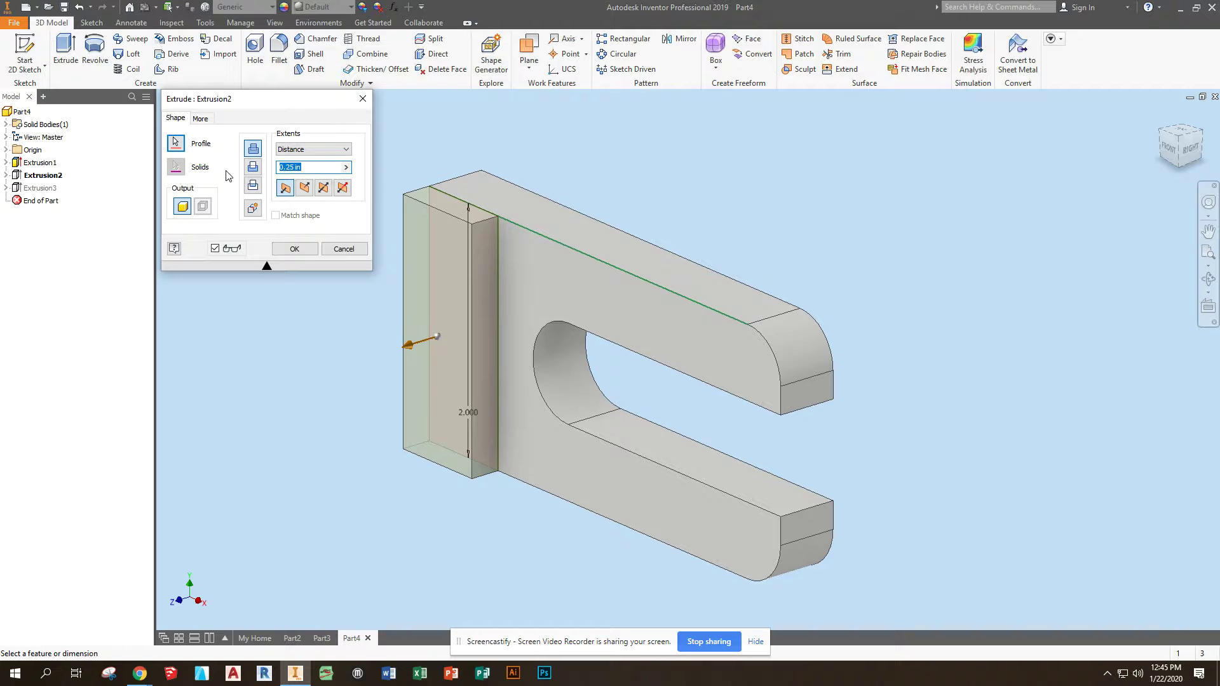
type(".5")
key("Return")
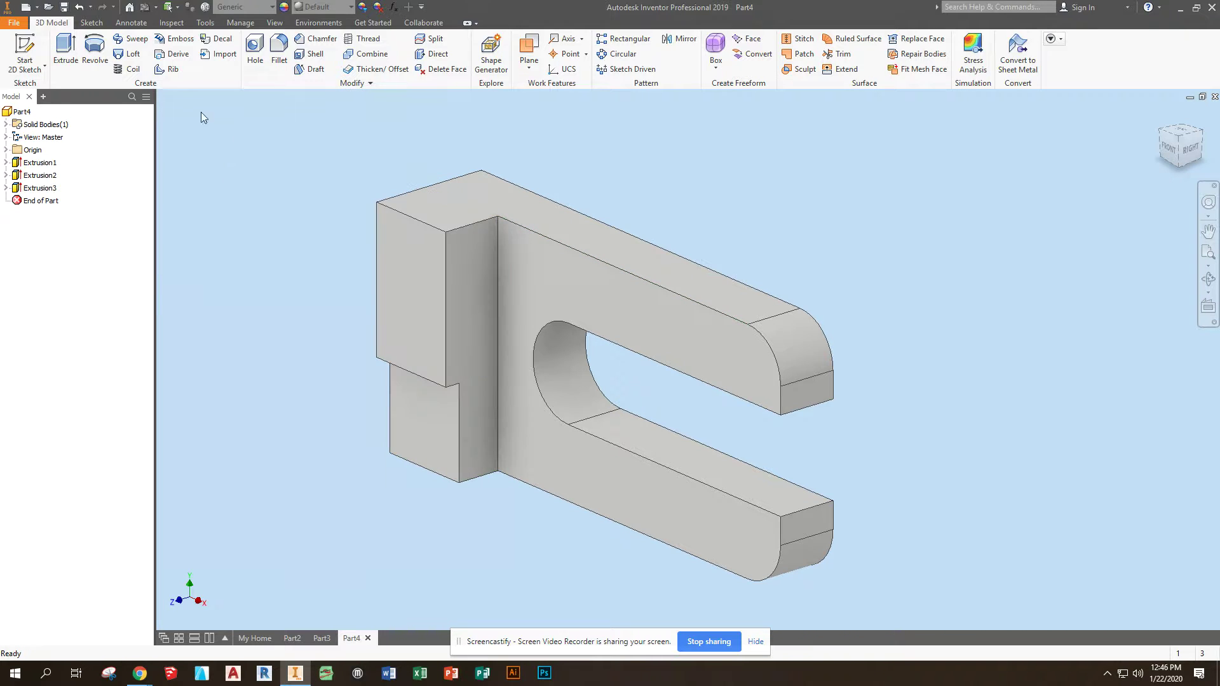
- Edit the cut in the raised block's lower part and set its depth to 0.375 in
right_click(39, 190)
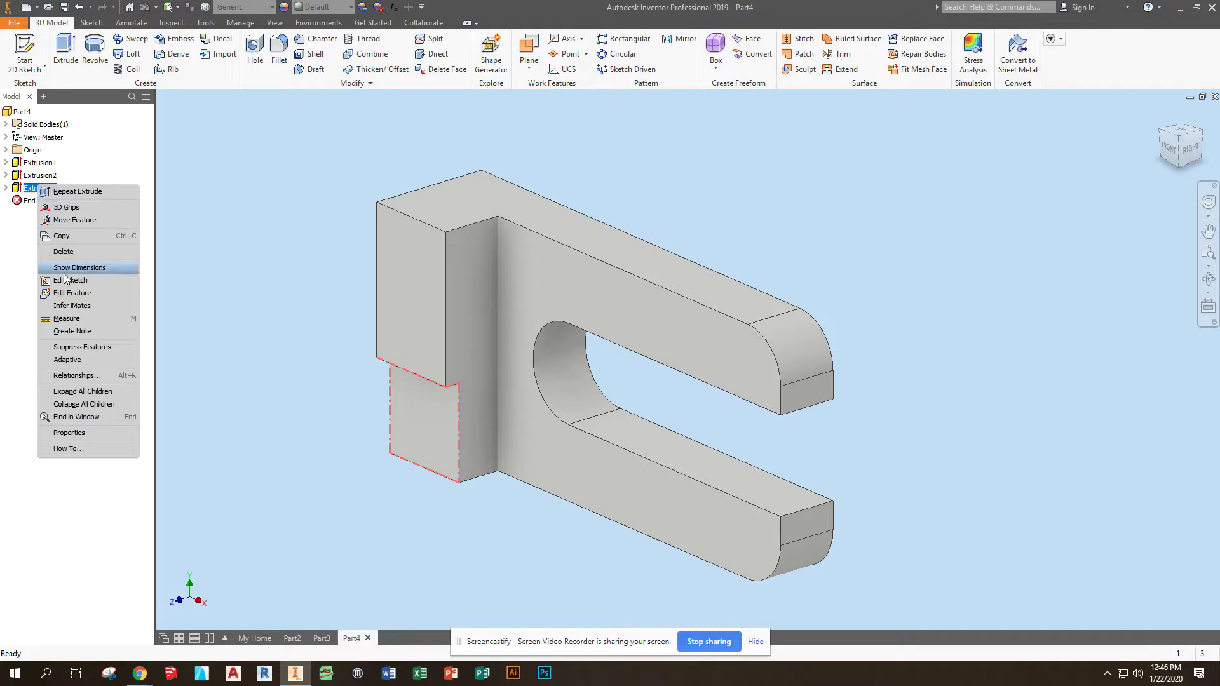
left_click(72, 293)
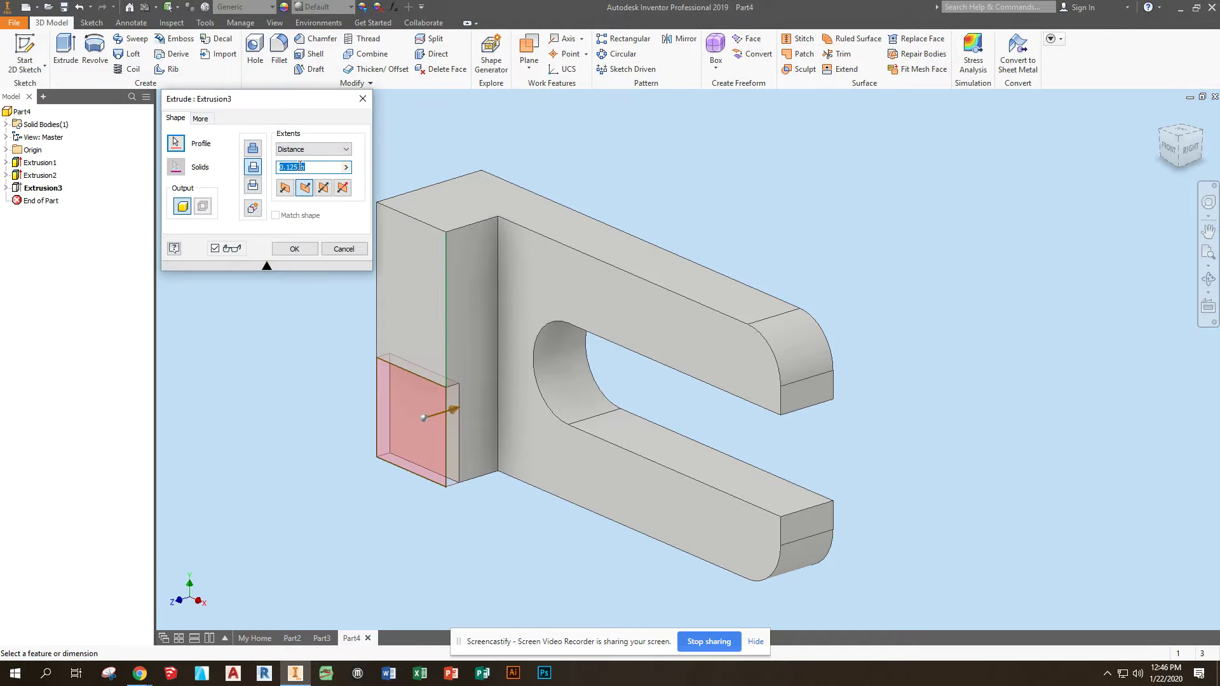
type(".1875")
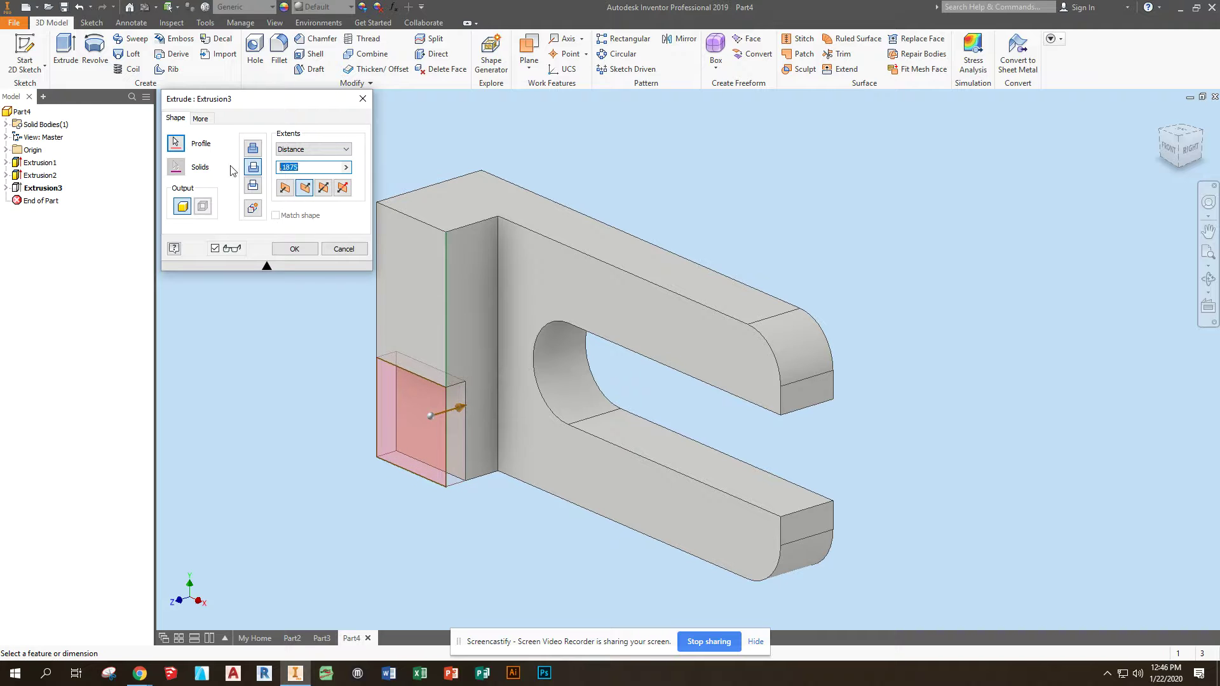
type(".375")
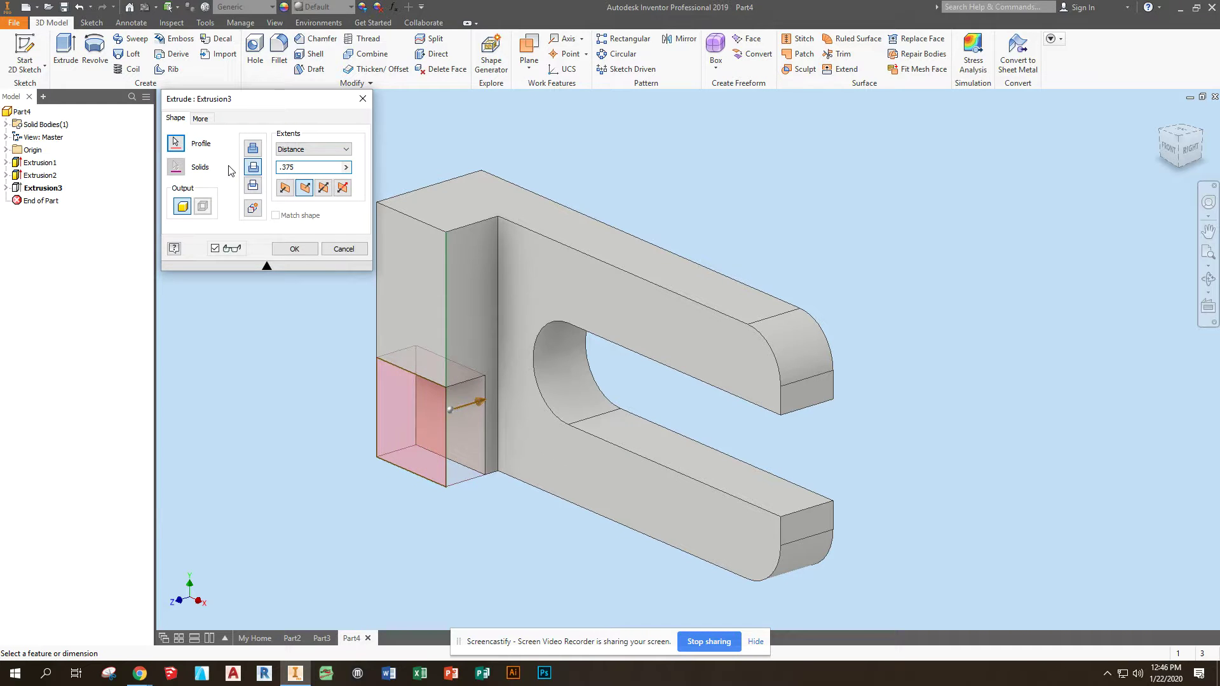
left_click(305, 252)
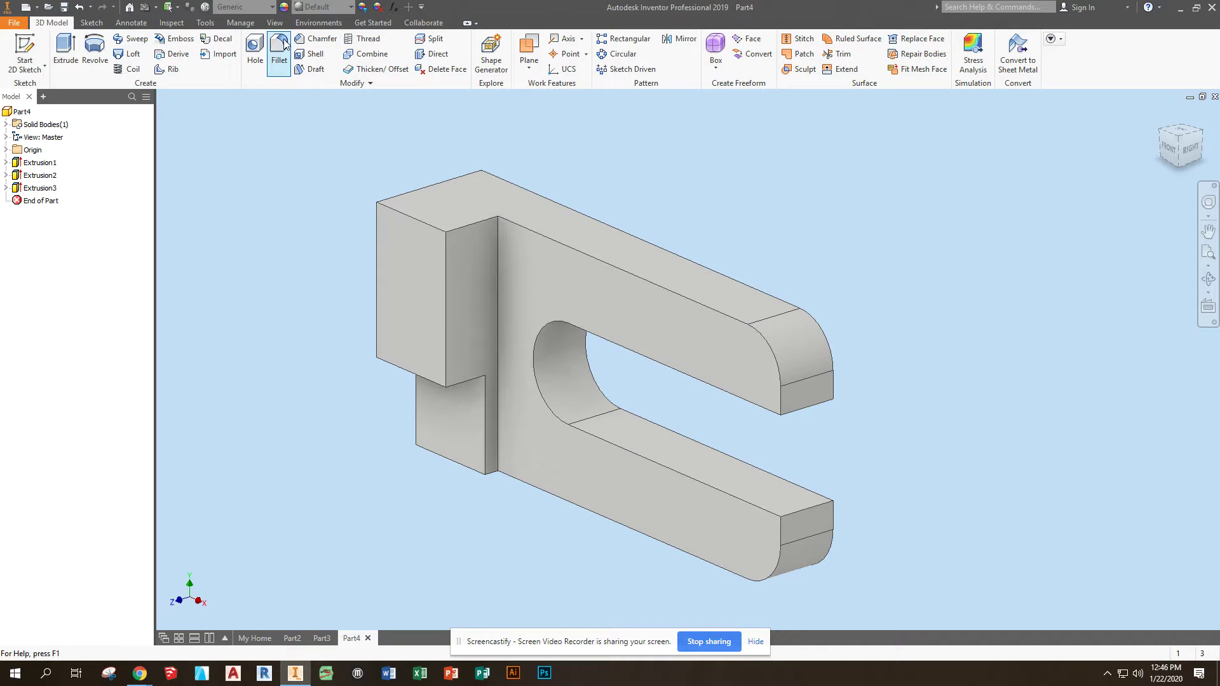
- Inspect the stepped end from the front, from below and in an angled view with the front face upward
key("F2")
left_click(1173, 155)
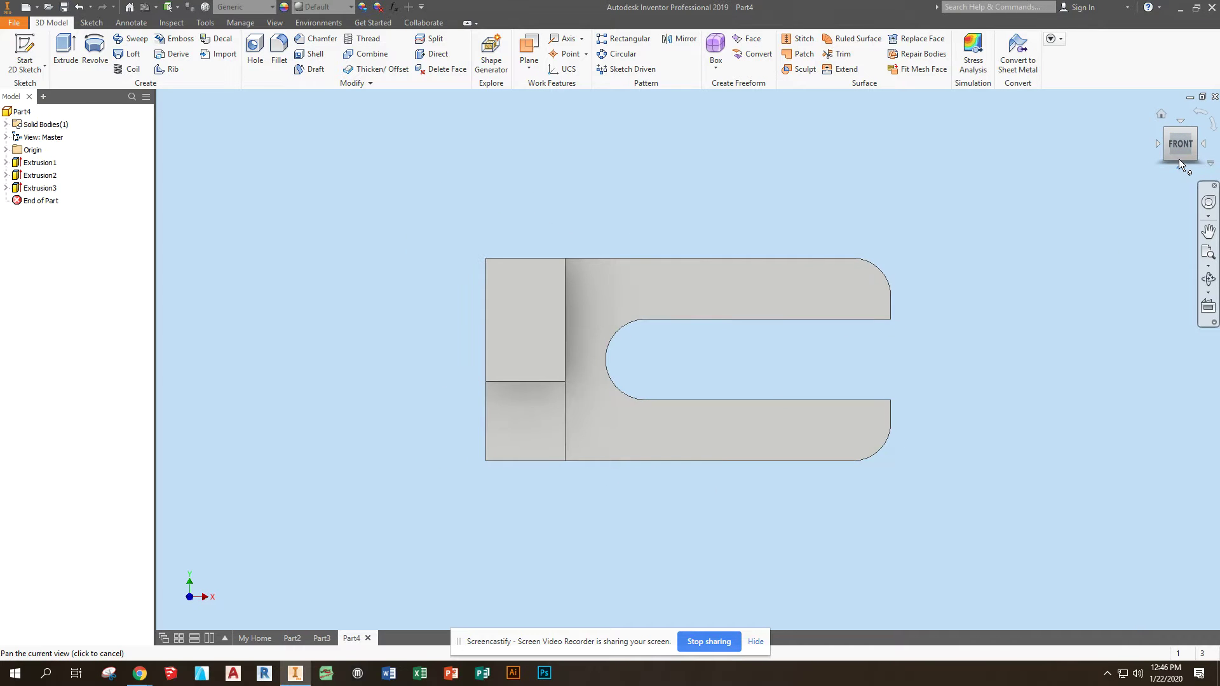
left_click(1177, 159)
left_click(1182, 158)
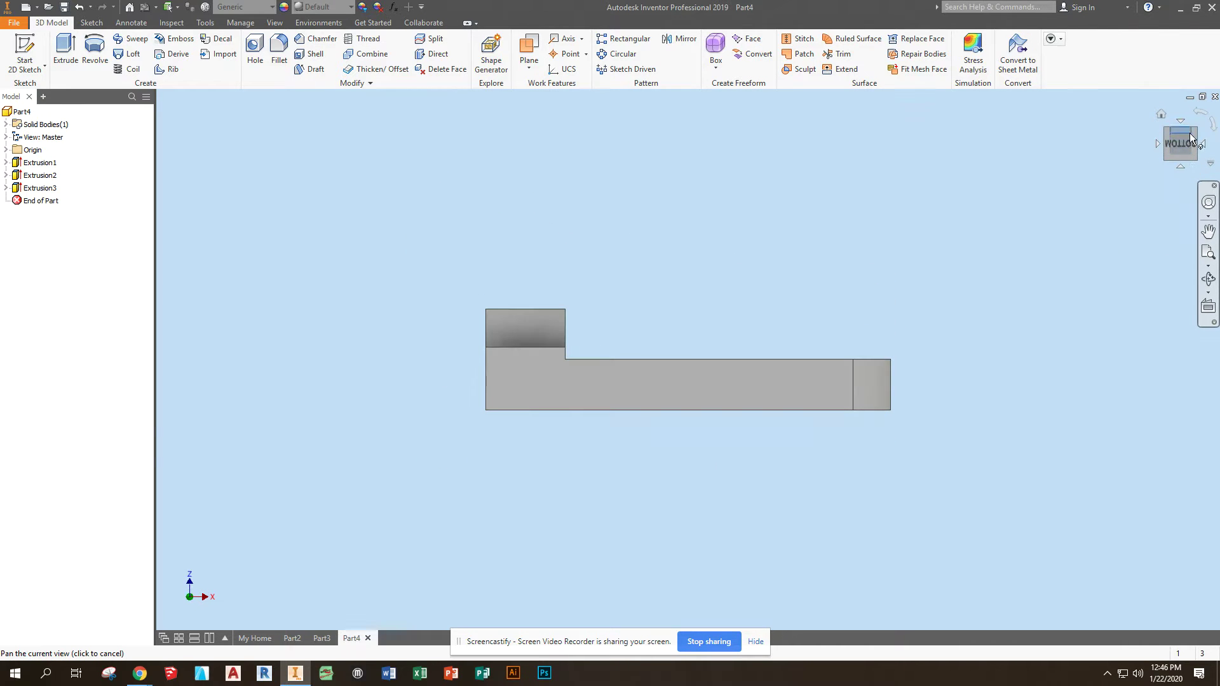
left_click(1195, 135)
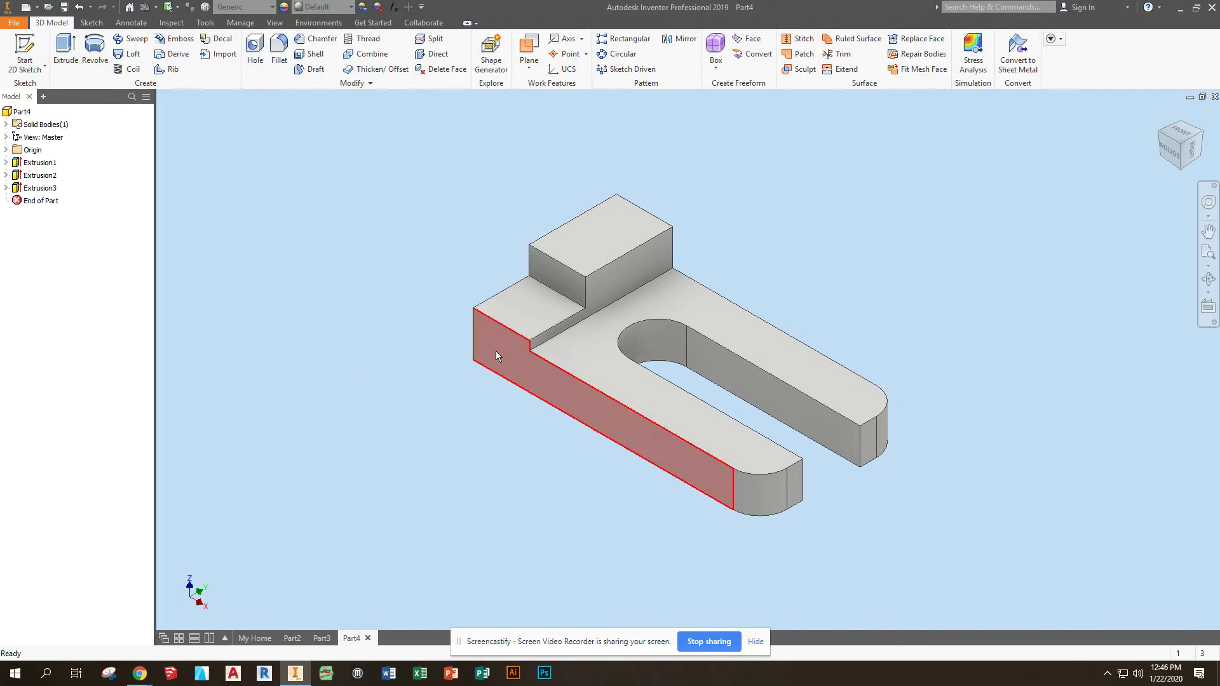
mouse_move(516, 372)
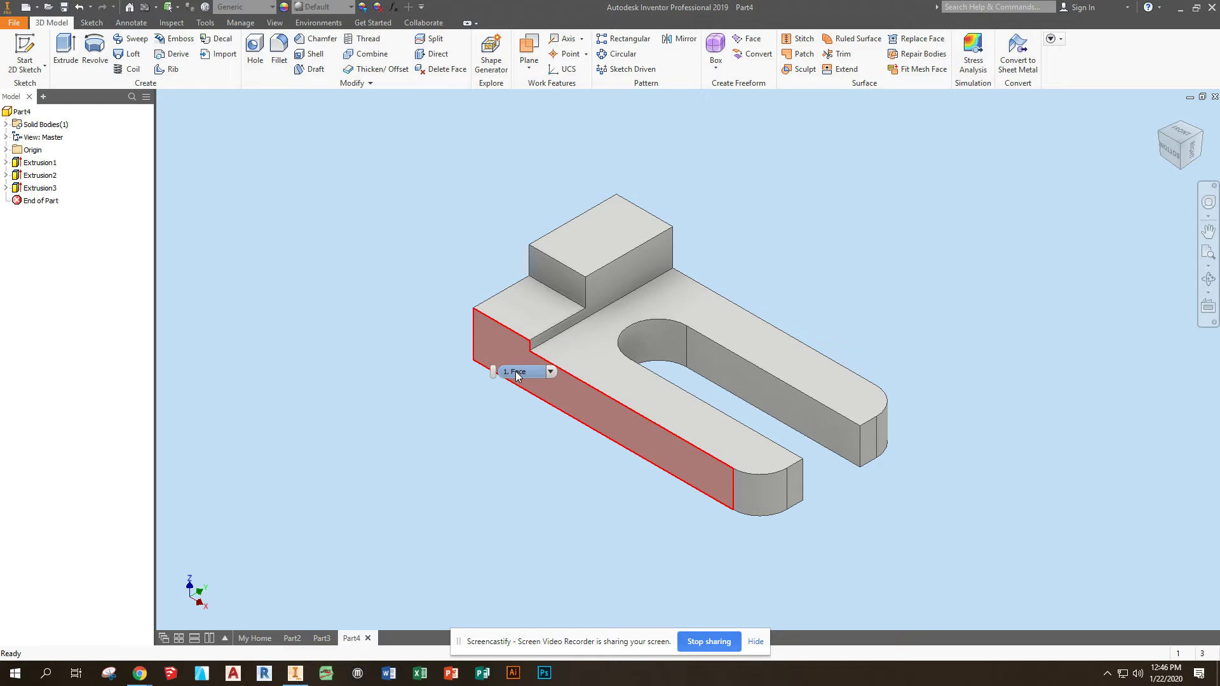